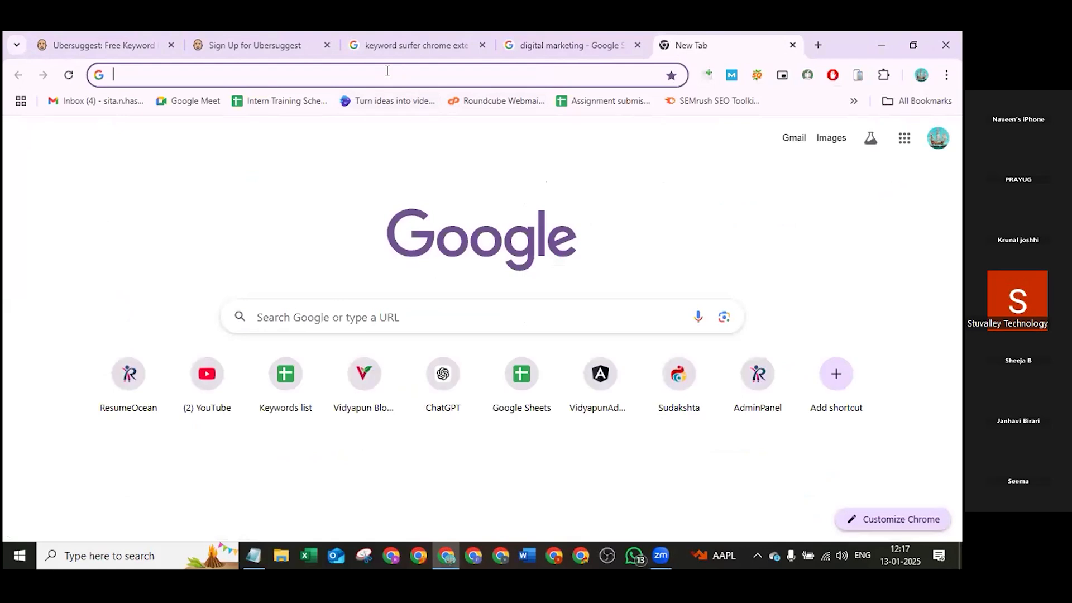
Search Google for 'google keyword planner' from the Chrome address bar.
click(387, 71)
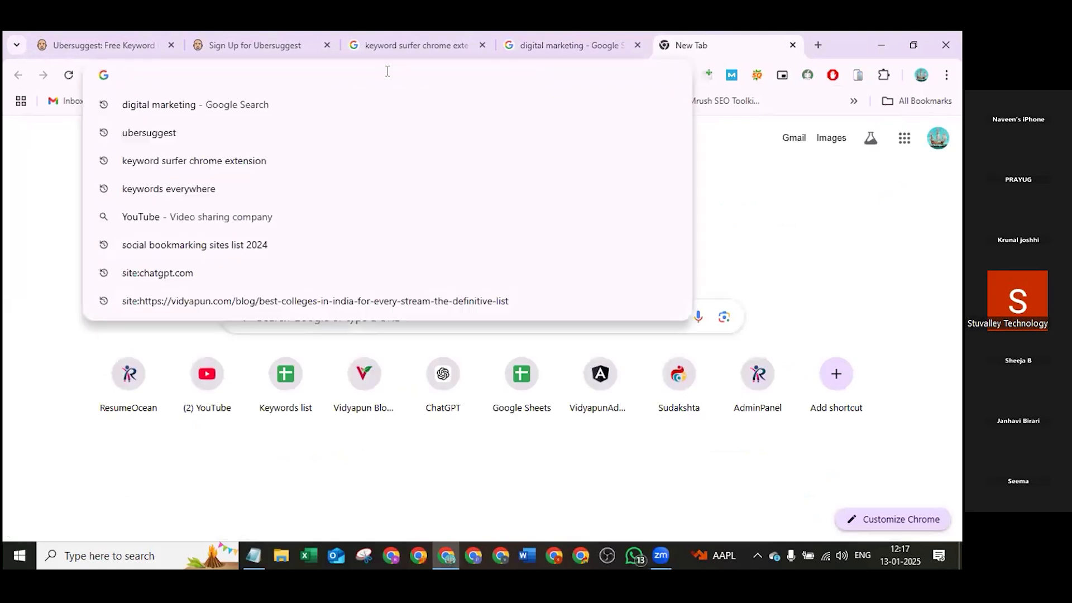
text(goo)
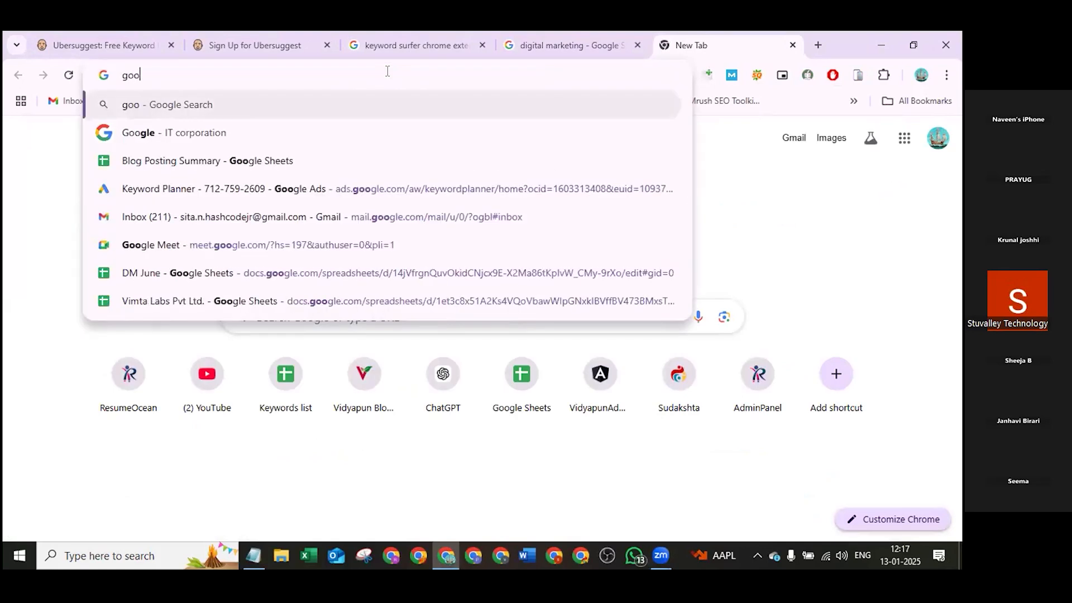
text(gle )
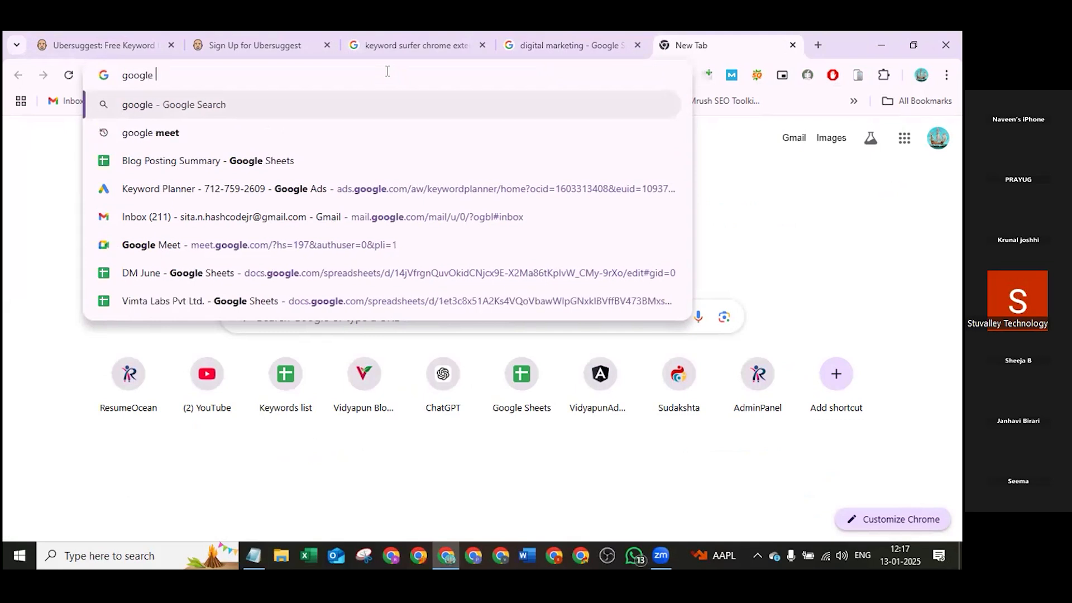
text(key)
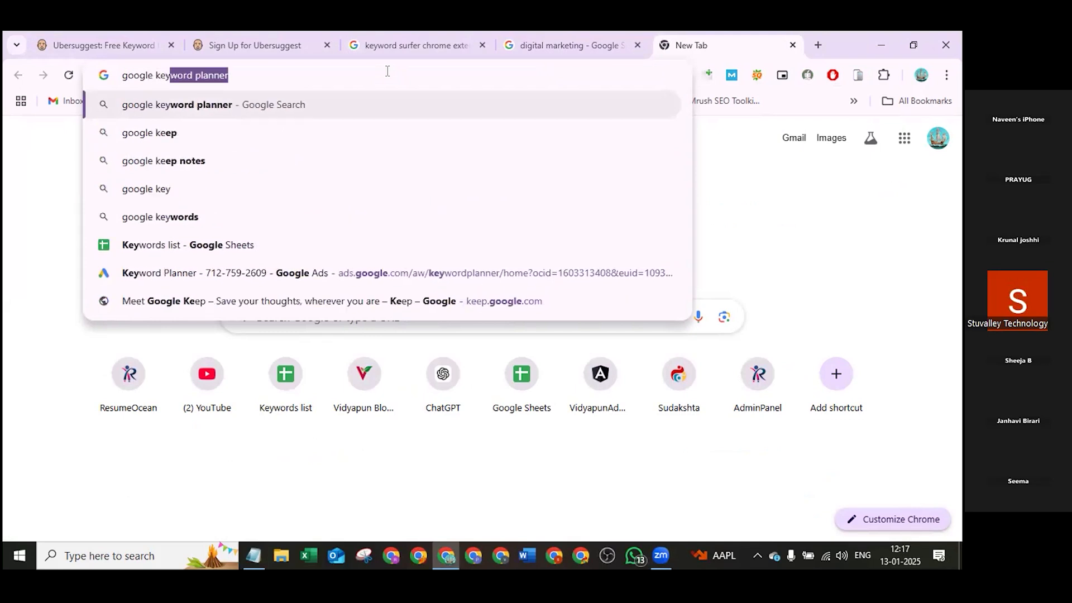
text(word planner)
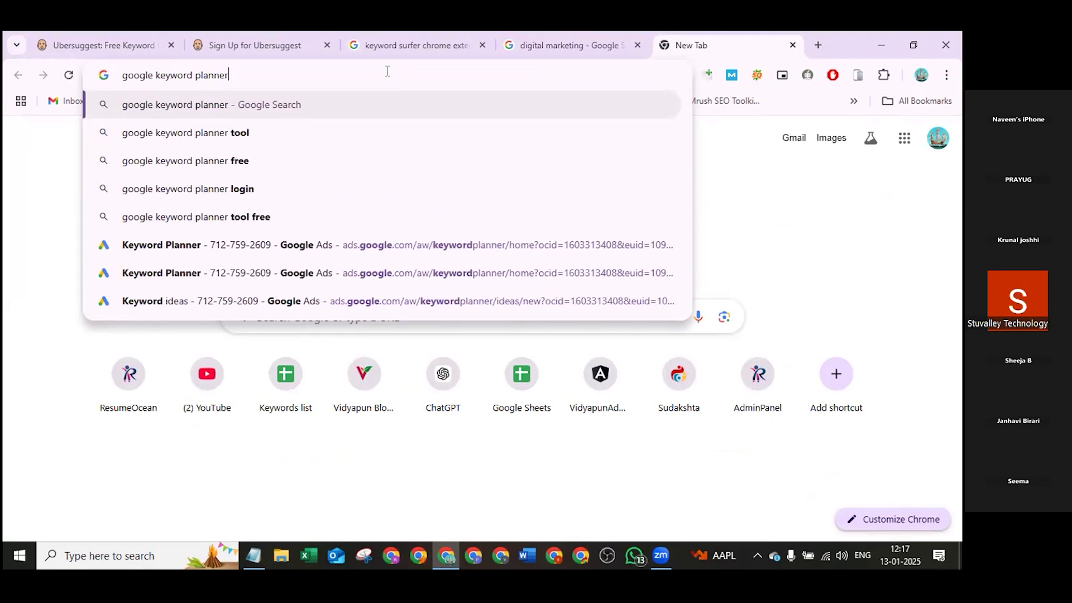
key(Return)
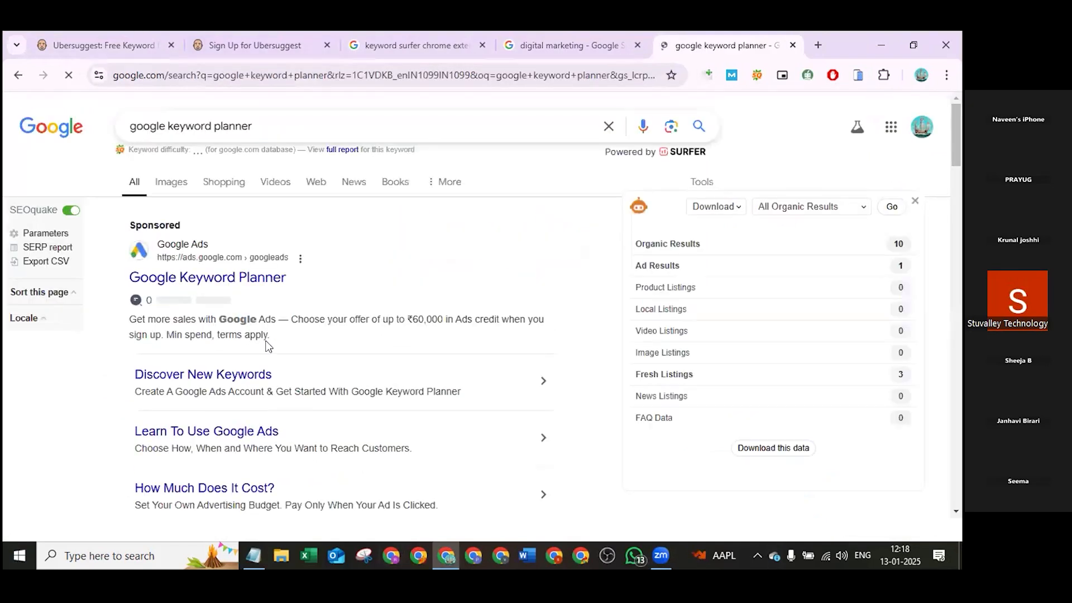
Open the sponsored Google Keyword Planner ad and sign in to Google Ads.
click(244, 262)
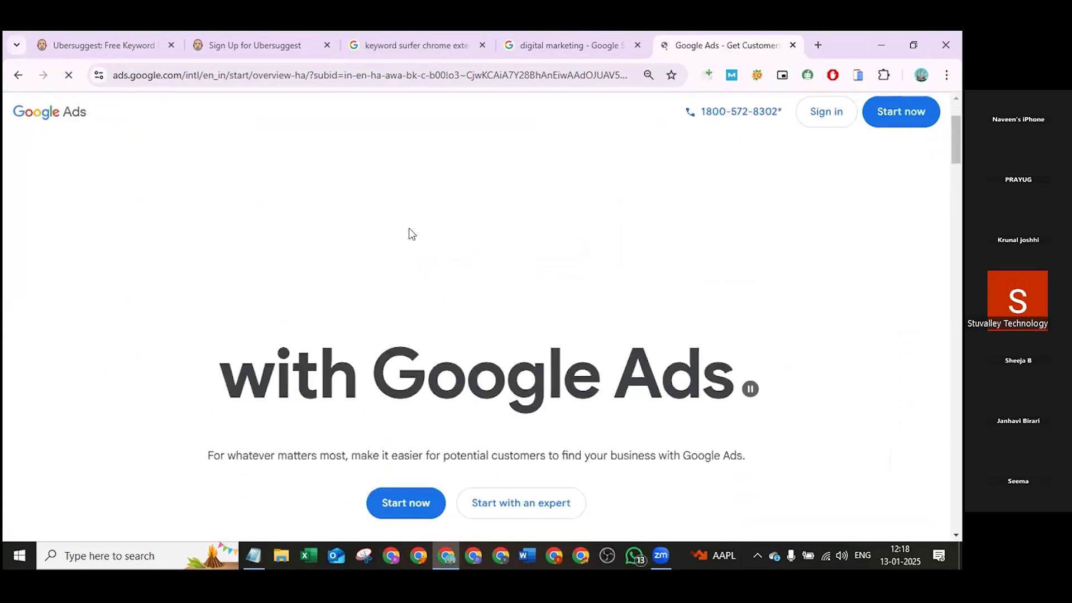
scroll(408, 227, down, 3)
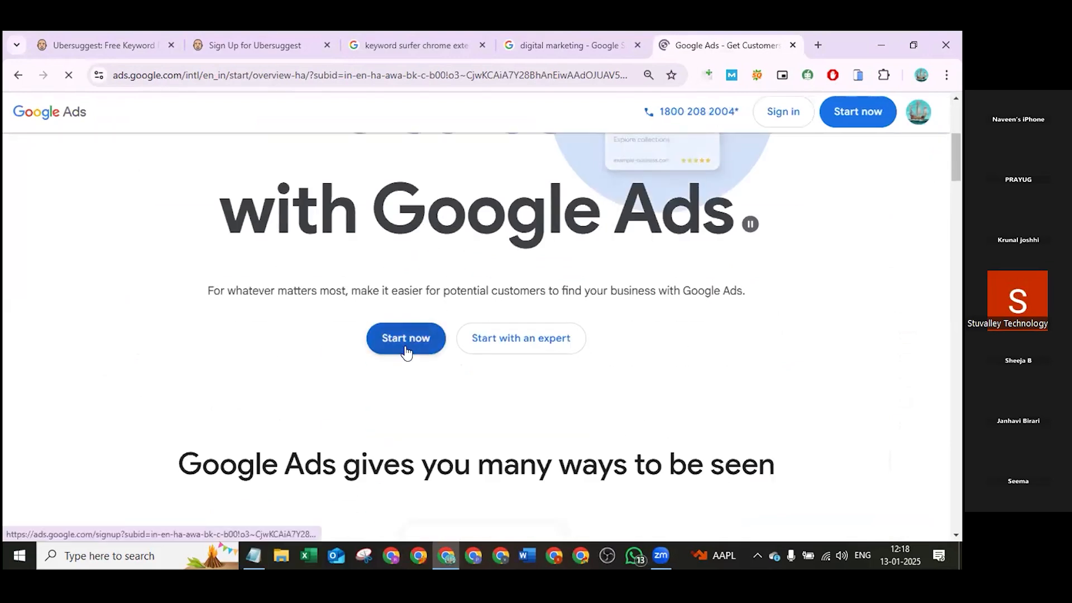
scroll(404, 340, up, 5)
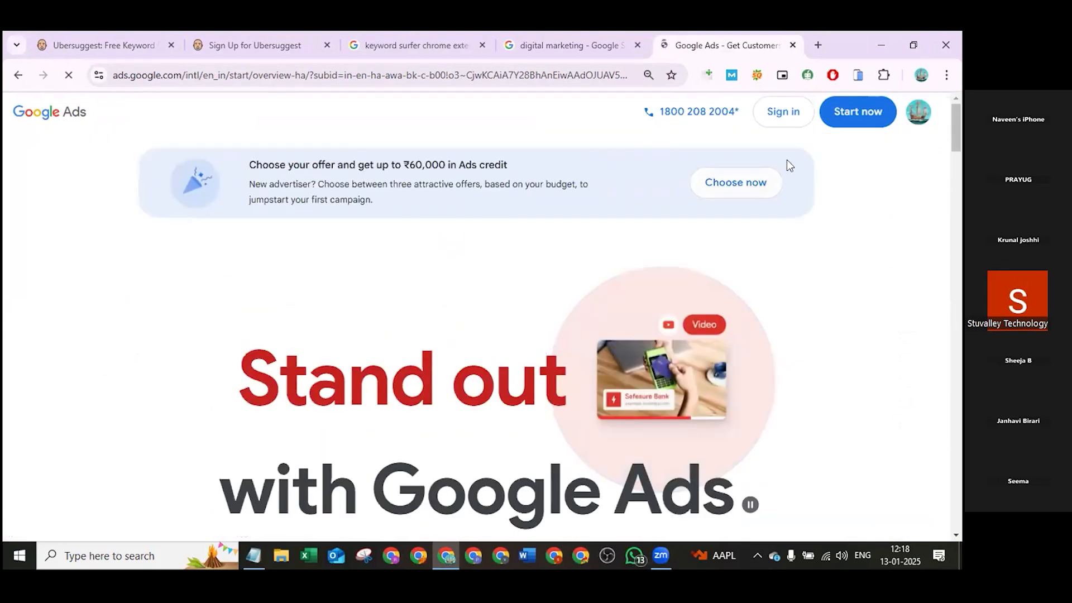
click(767, 113)
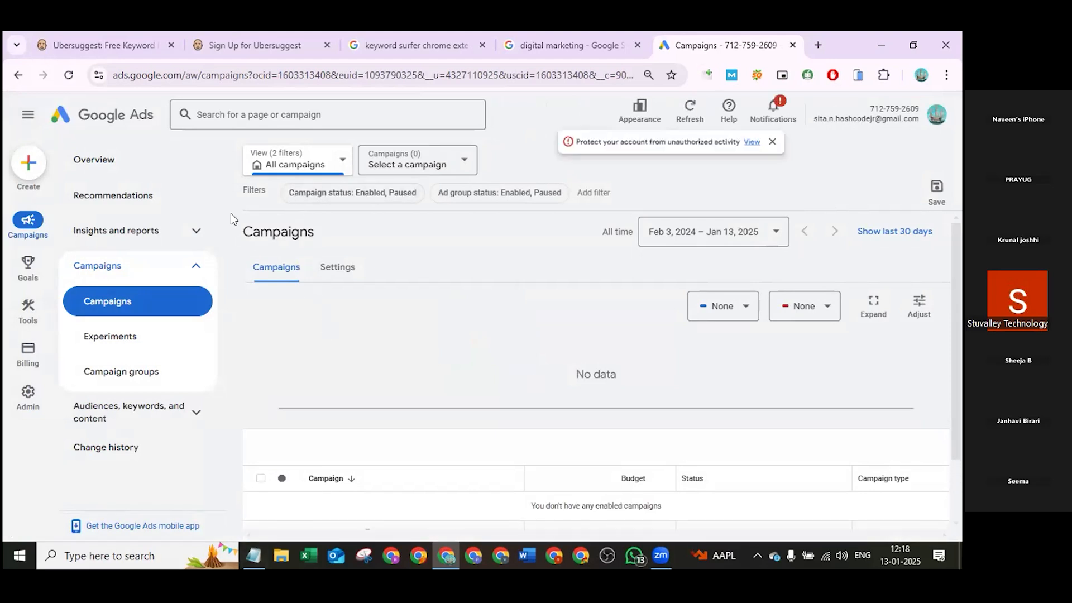
Navigate from the Overview page through the side panel to the Keyword Planner tool.
click(28, 116)
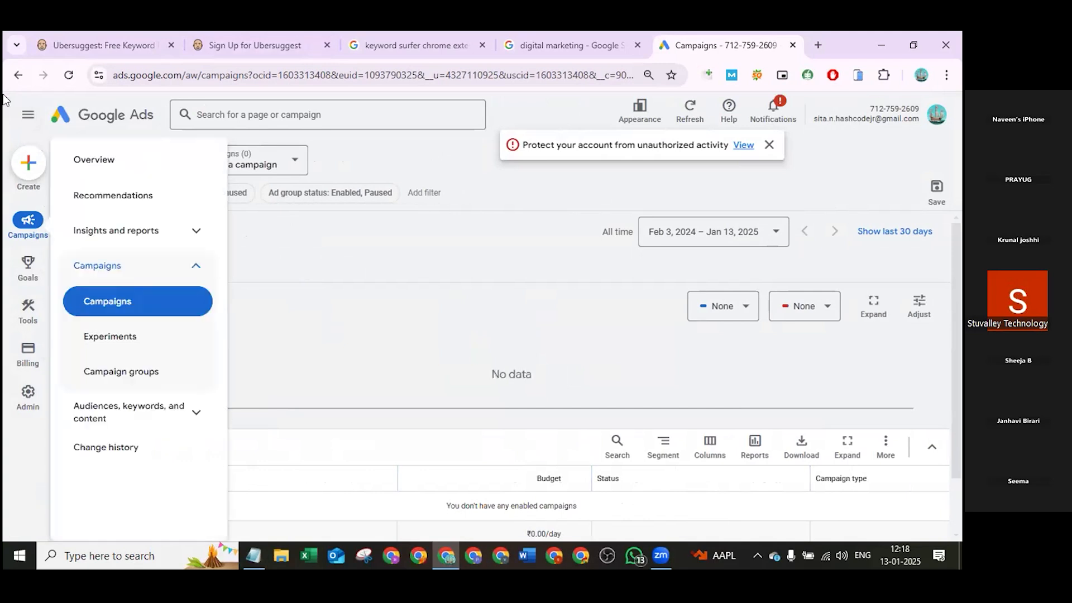
click(30, 116)
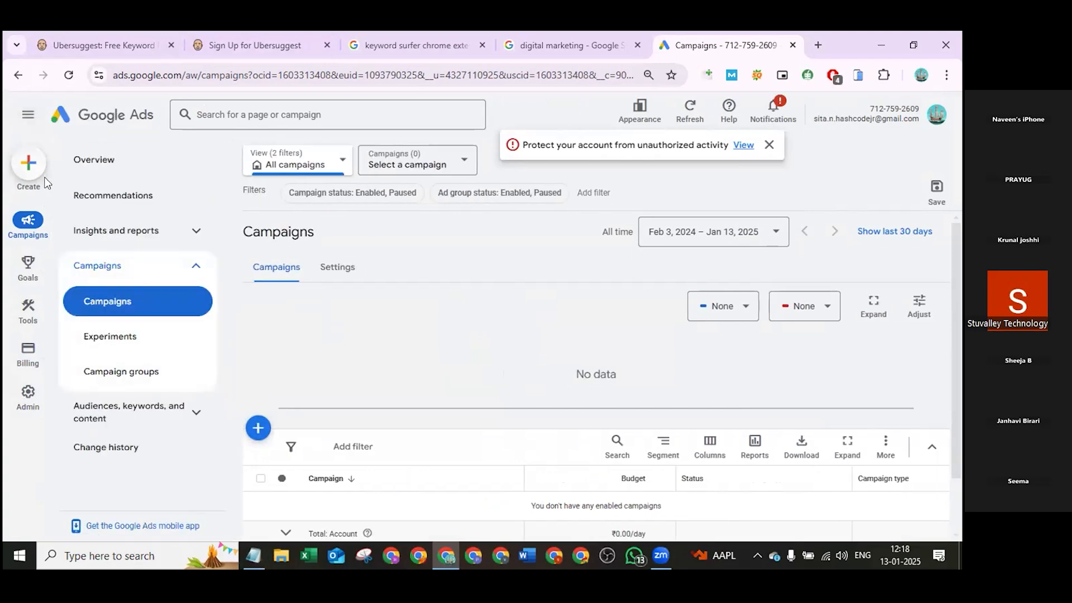
click(29, 116)
click(100, 115)
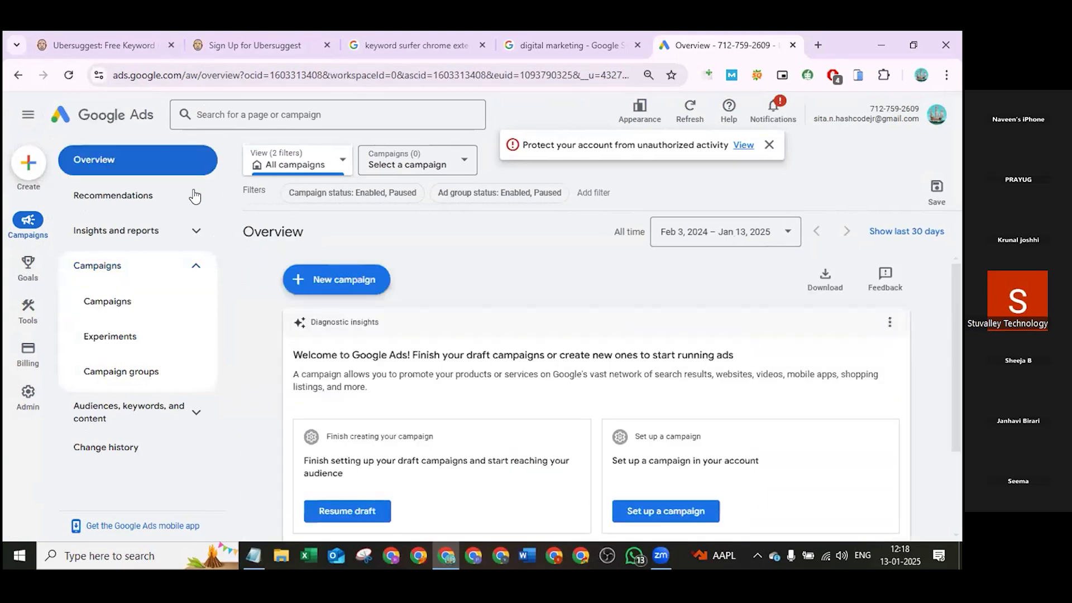
click(194, 231)
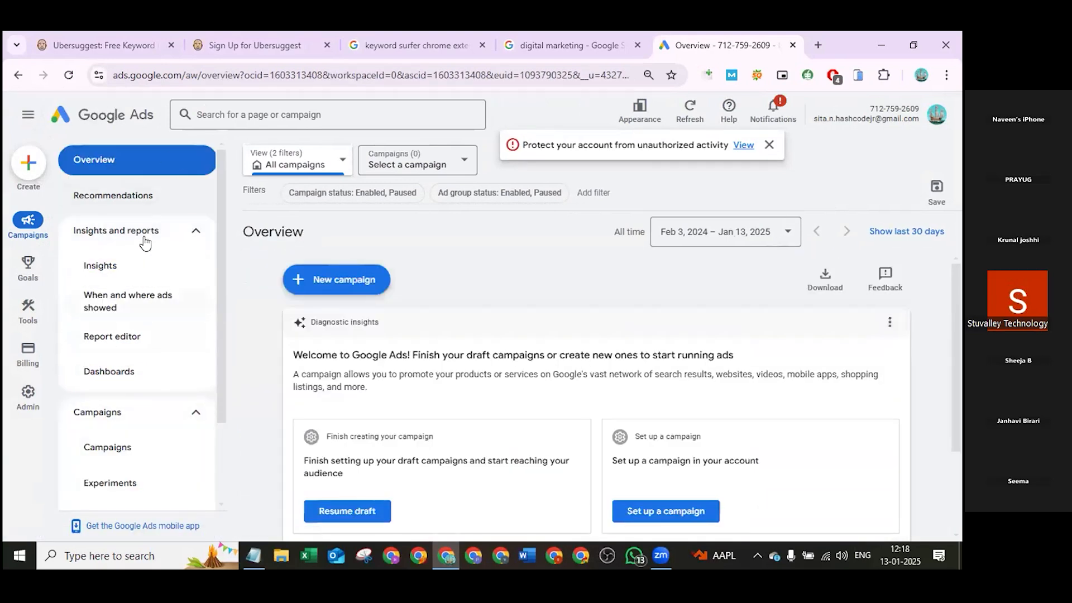
scroll(146, 240, down, 2)
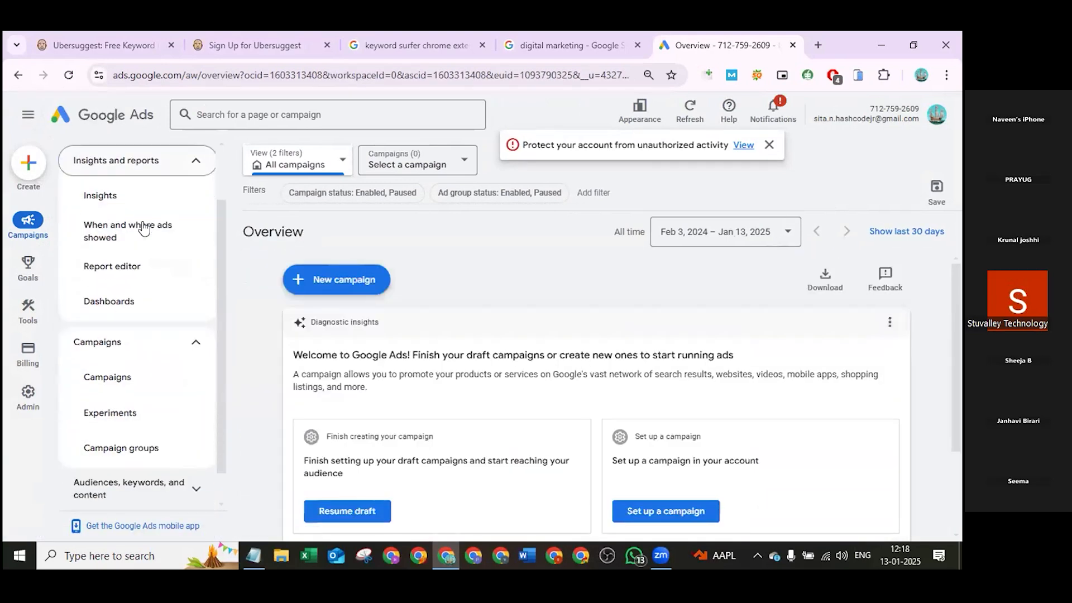
click(25, 311)
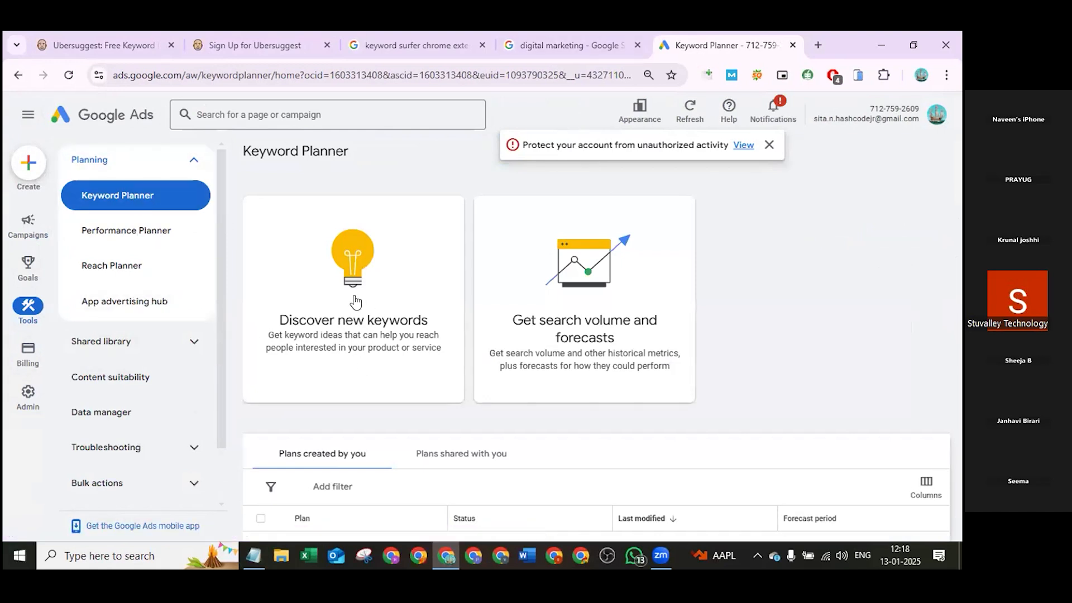
Start Discover new keywords, enter 'psychometric test', then clear it from the keyword box.
click(28, 115)
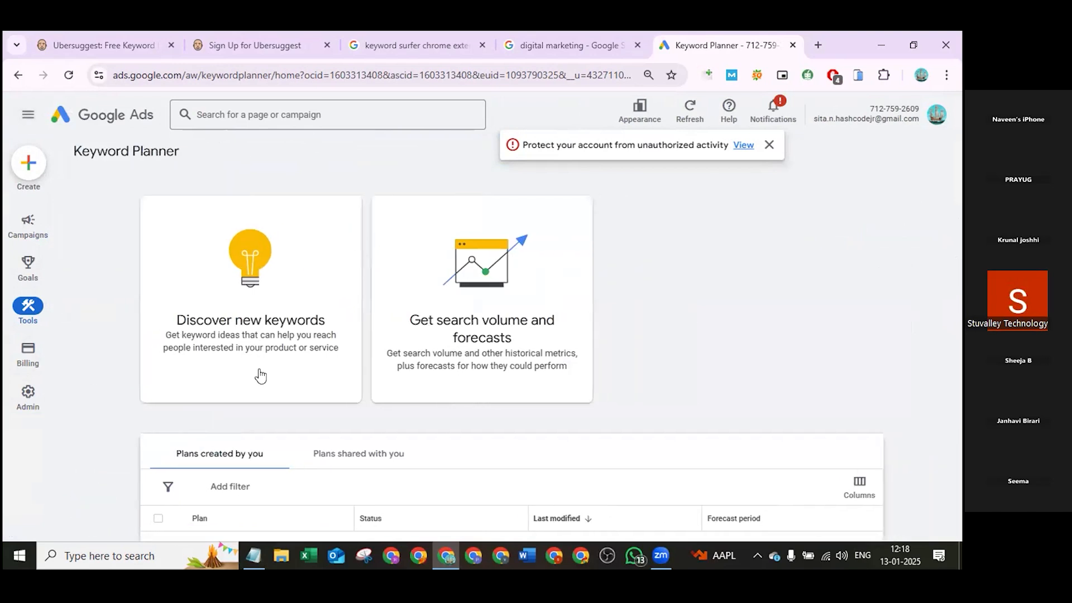
click(214, 263)
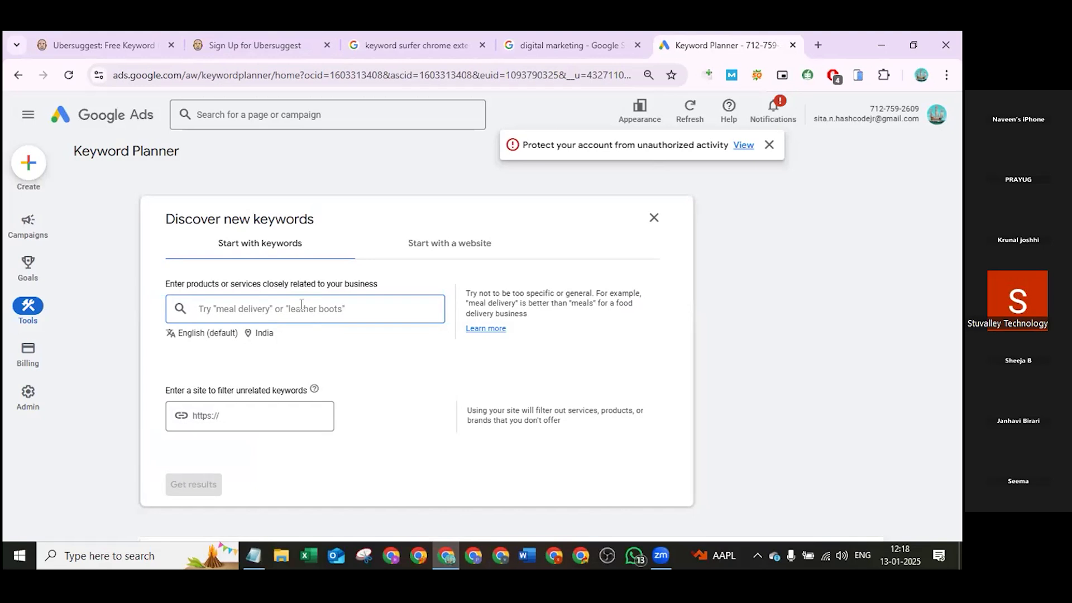
text(psychometric test)
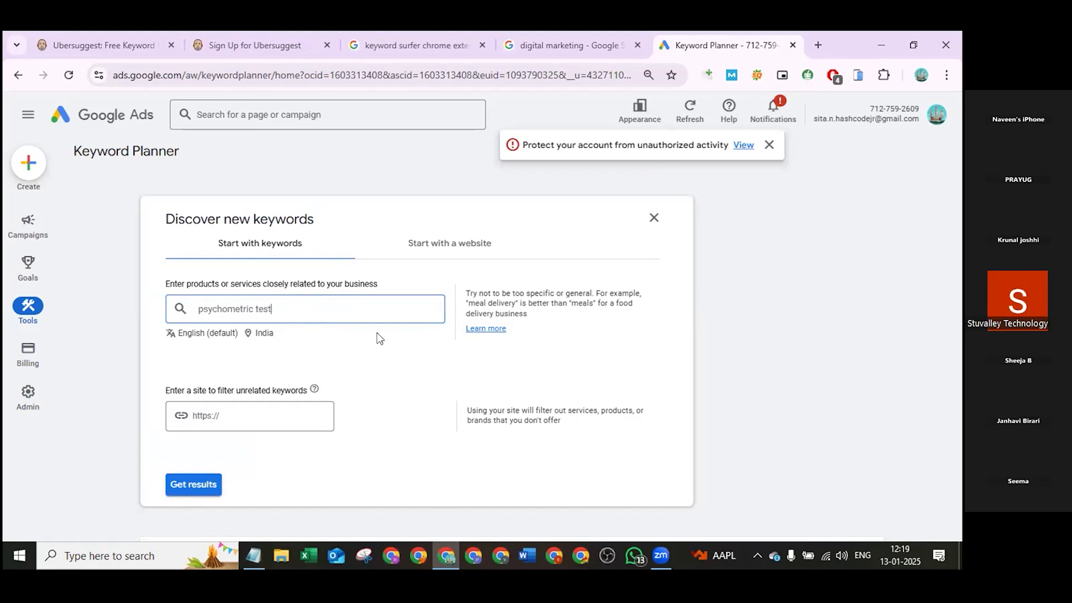
click(342, 328)
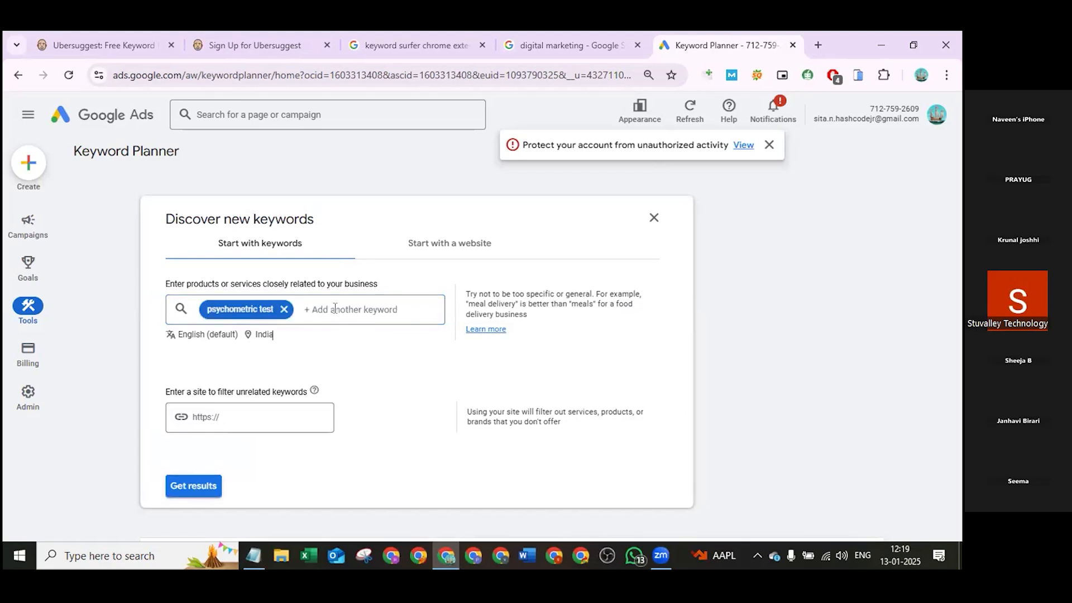
click(343, 308)
text(asse)
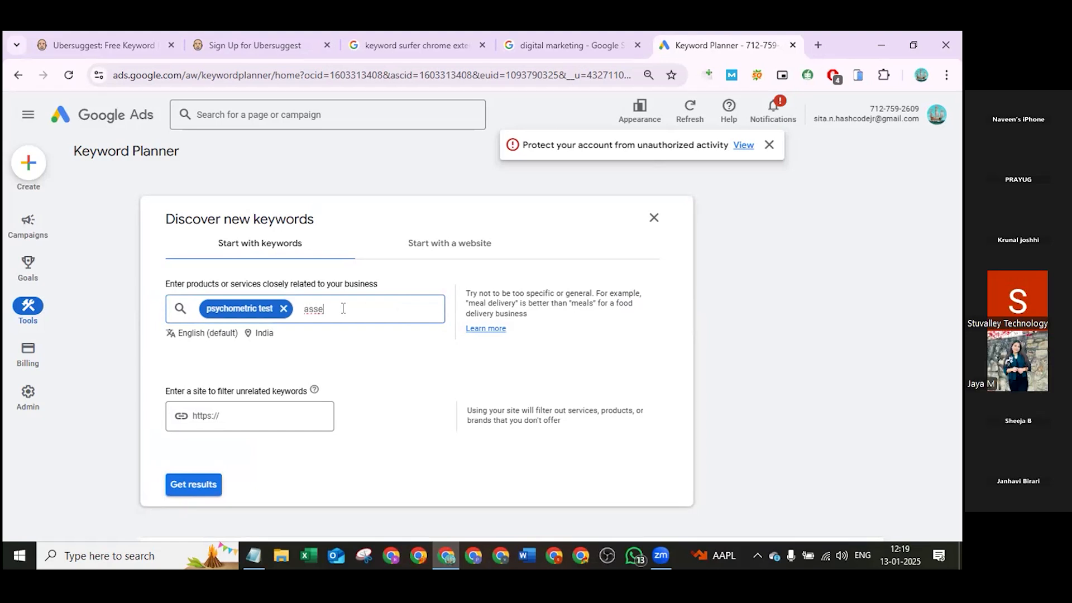
key(BackSpace)
key(BackSpace)
key(BackSpace)
key(BackSpace)
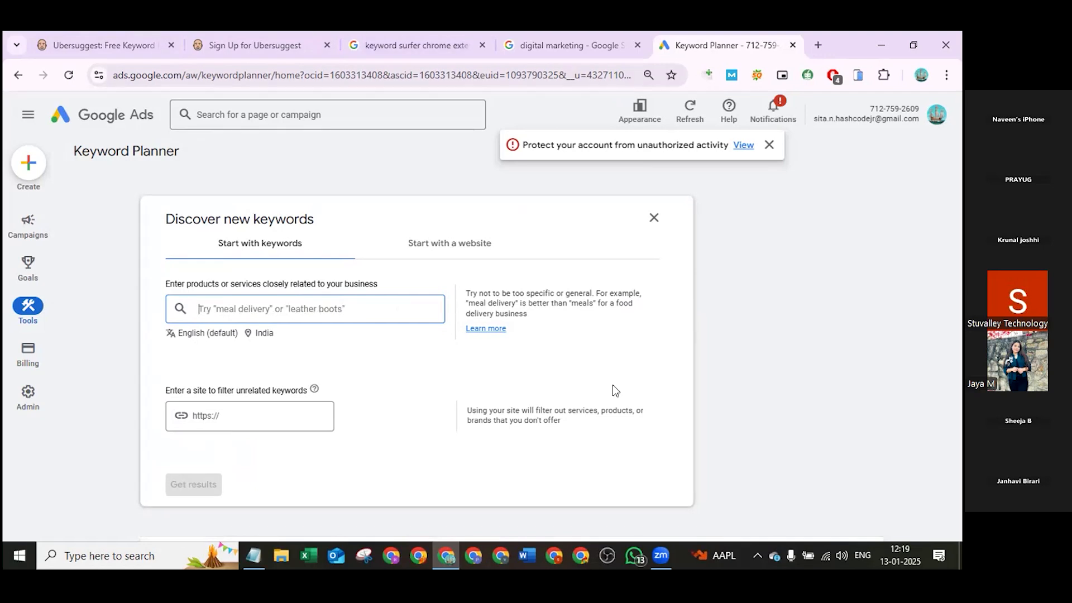
Reset the page zoom to 100% and dismiss the 'Protect your account' notice.
key(ctrl+plus)
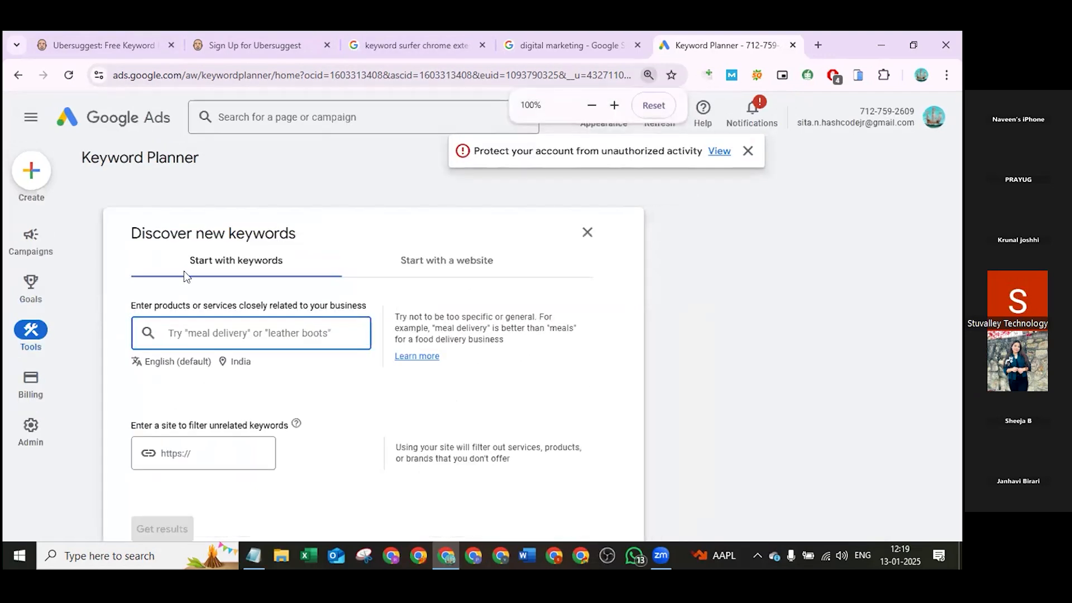
click(747, 151)
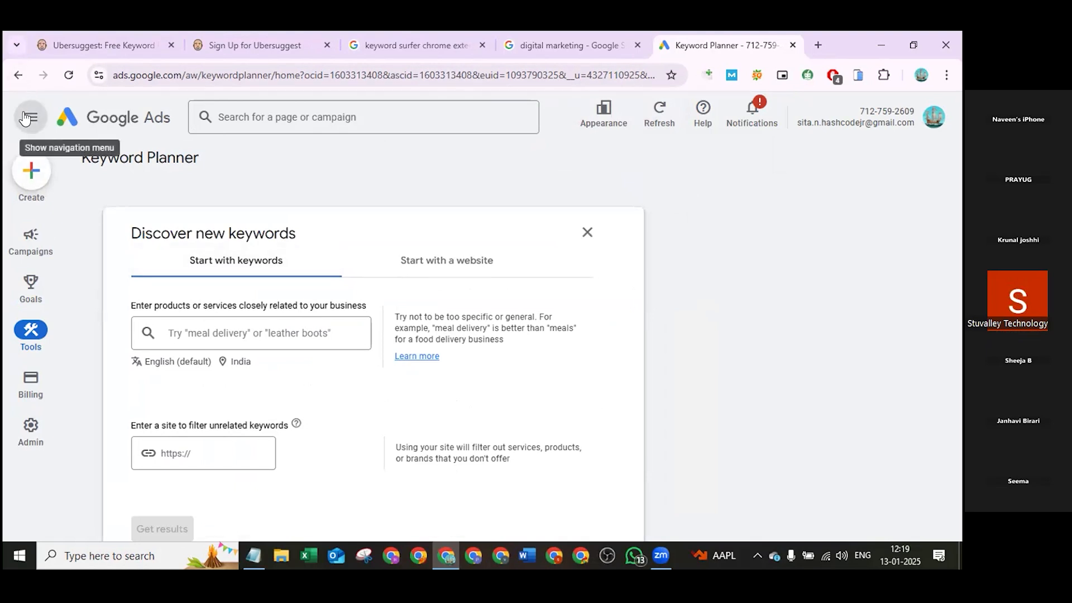
click(30, 113)
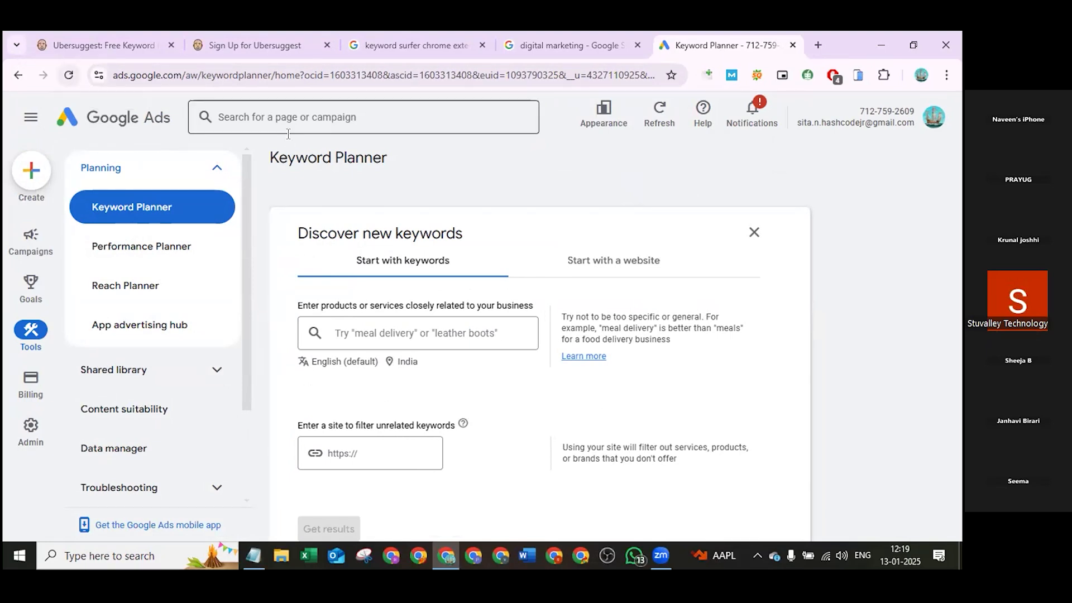
click(31, 117)
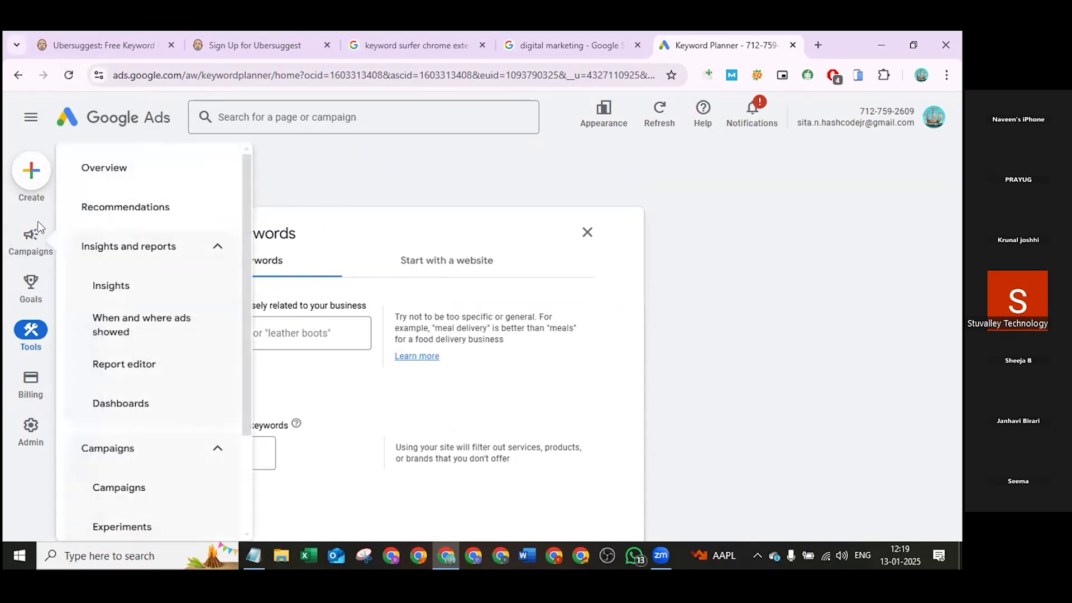
Return to Keyword Planner's empty Discover new keywords form and open a new browser tab.
mouse_move(16, 395)
mouse_move(28, 334)
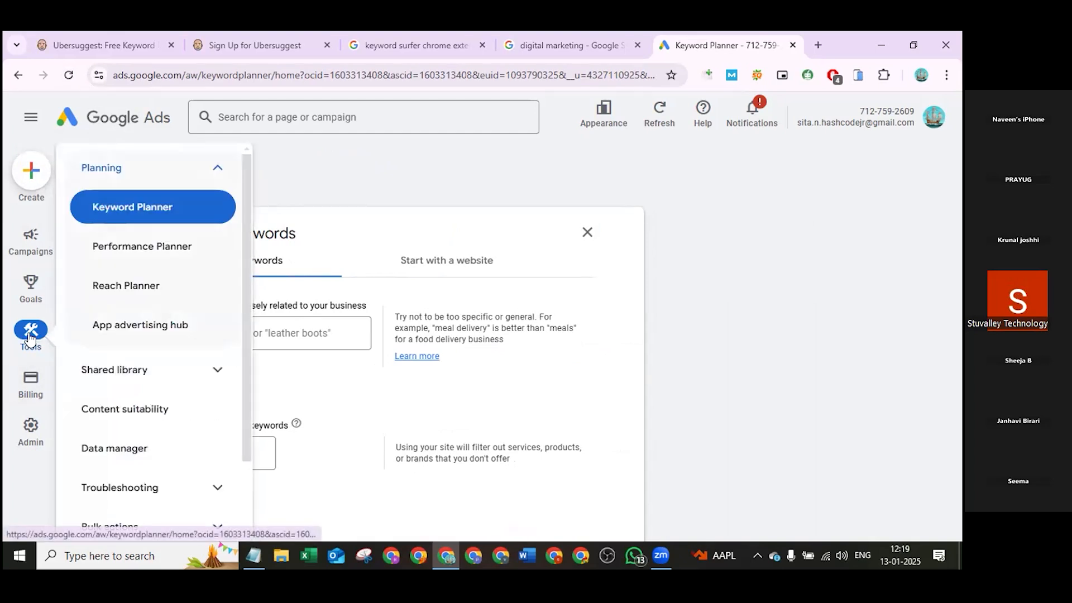
click(141, 208)
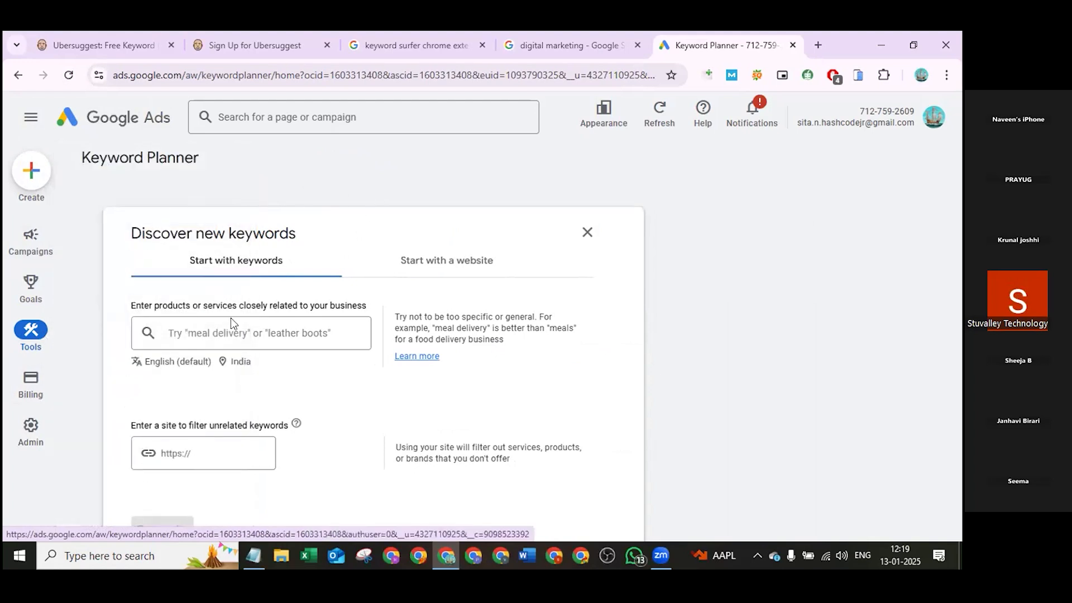
click(191, 338)
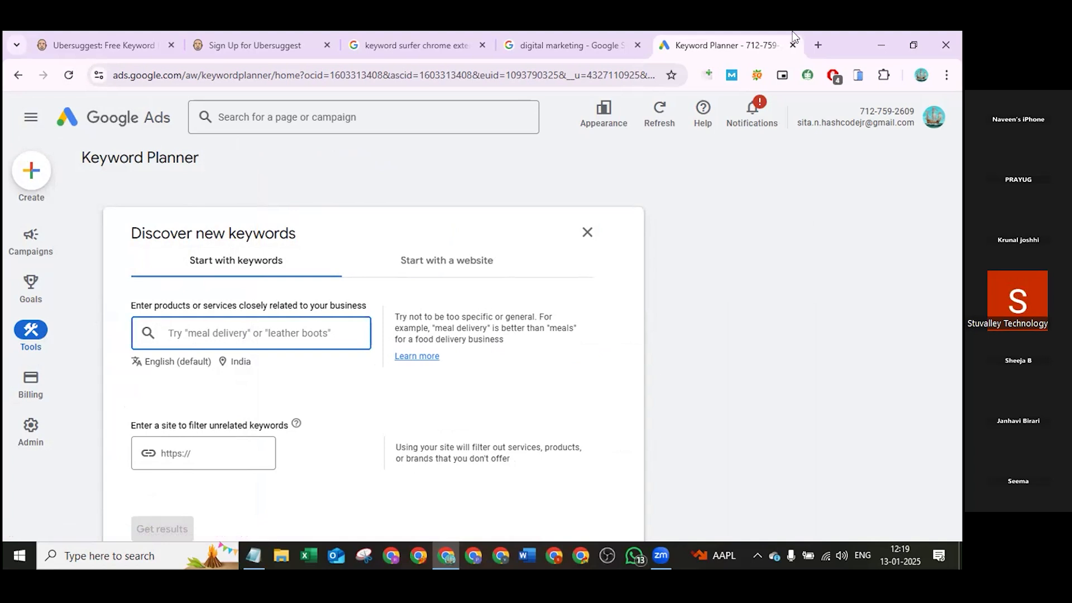
click(818, 45)
Open the Sudakshta website by entering 'suda' in the new tab's address bar.
click(462, 72)
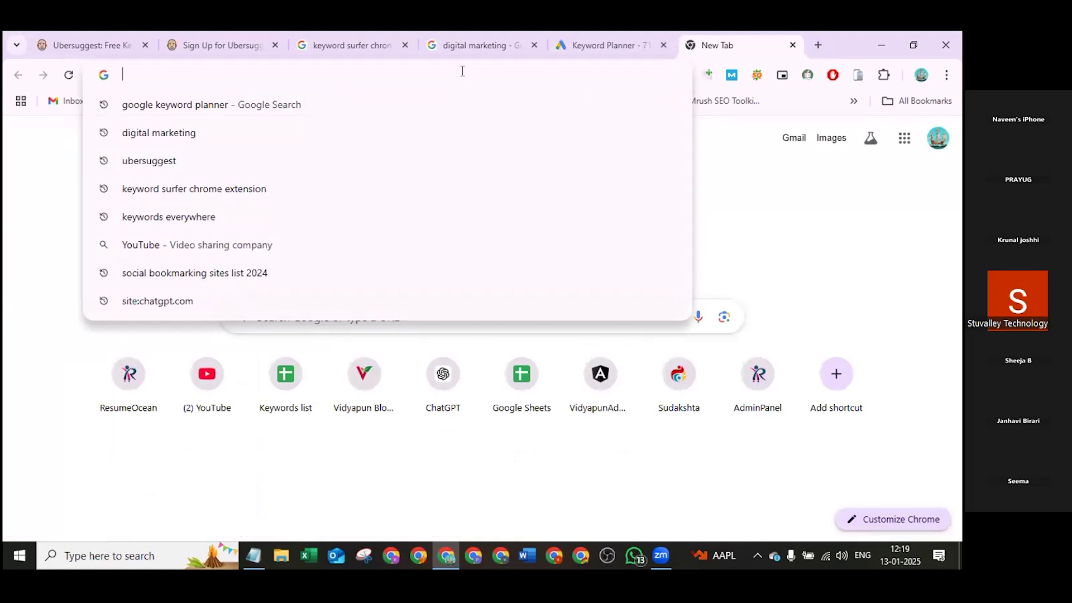
text(suda)
key(Return)
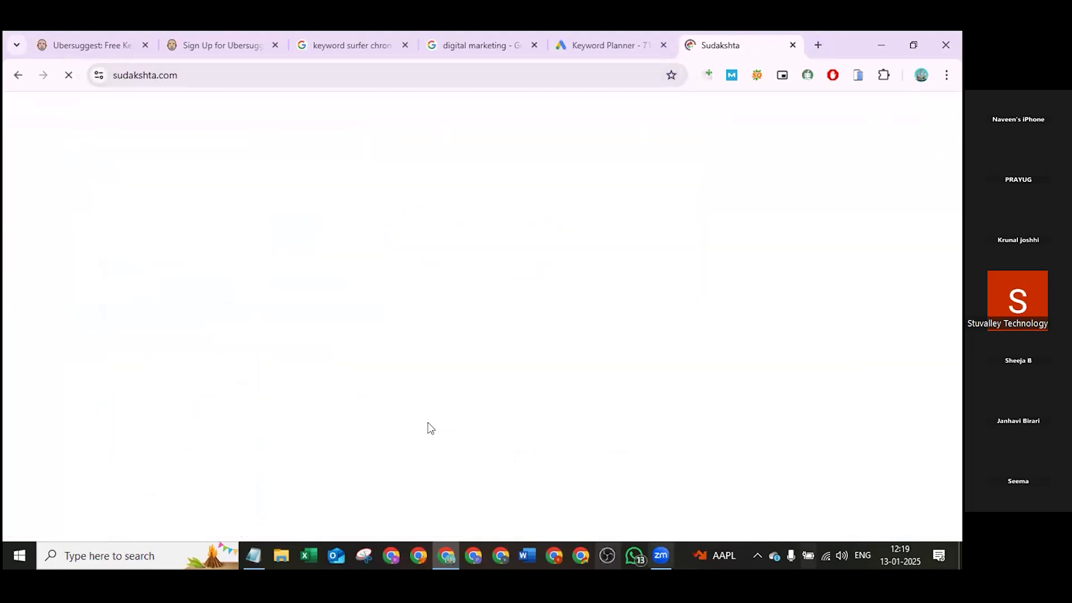
Enter 'pyschometric test' as the seed keyword, correcting the missing final 't'.
click(597, 39)
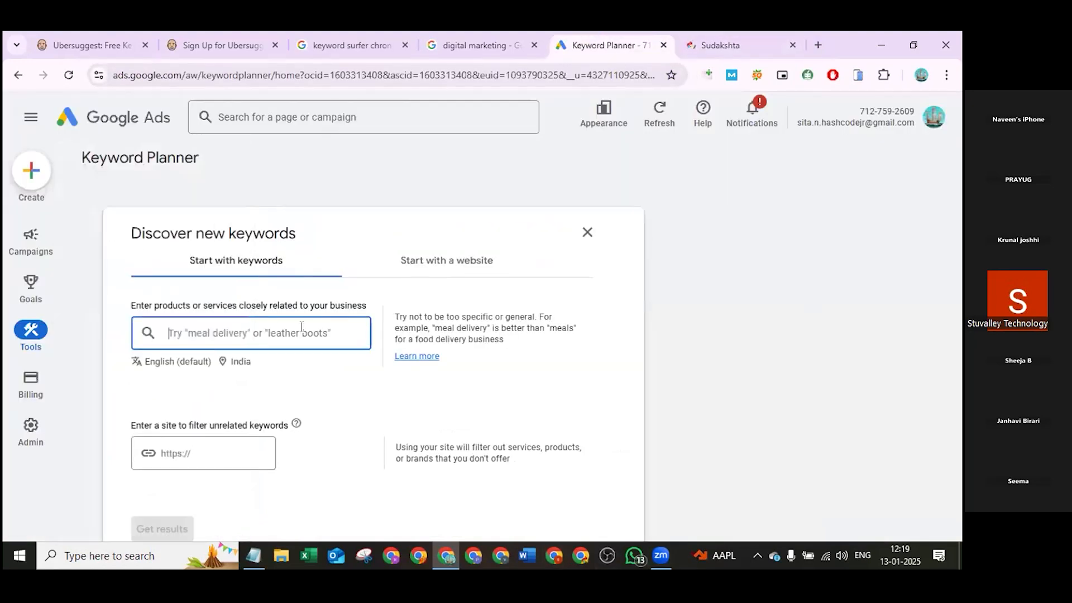
text(pyschometric )
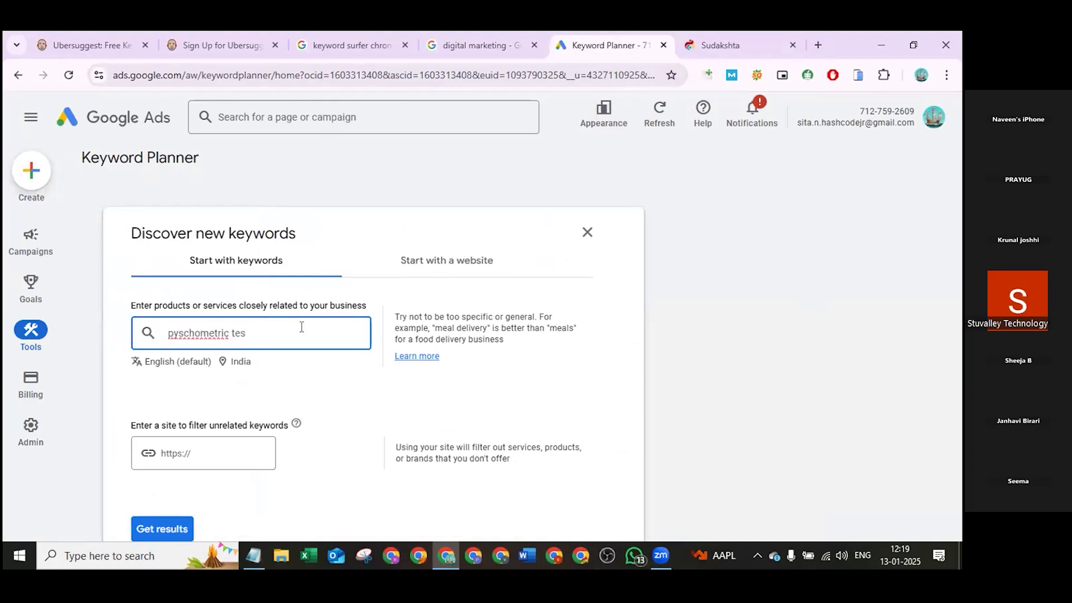
text(tes)
key(Return)
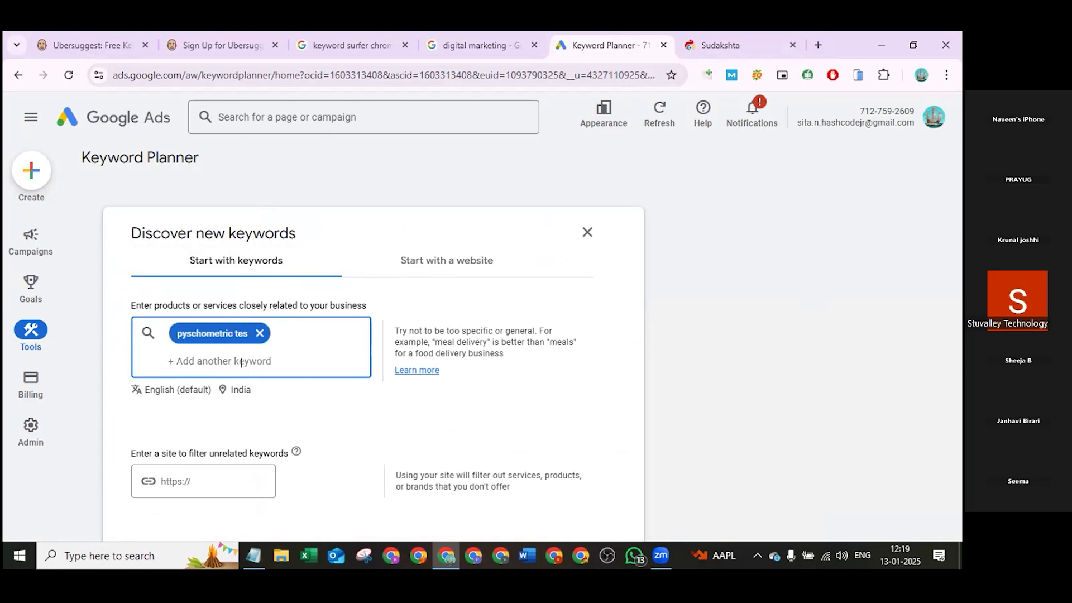
scroll(241, 363, down, 3)
click(246, 193)
text(t)
key(Return)
Get keyword ideas for 'pyschometric test', close the Refine keywords panel and scroll the results.
click(169, 426)
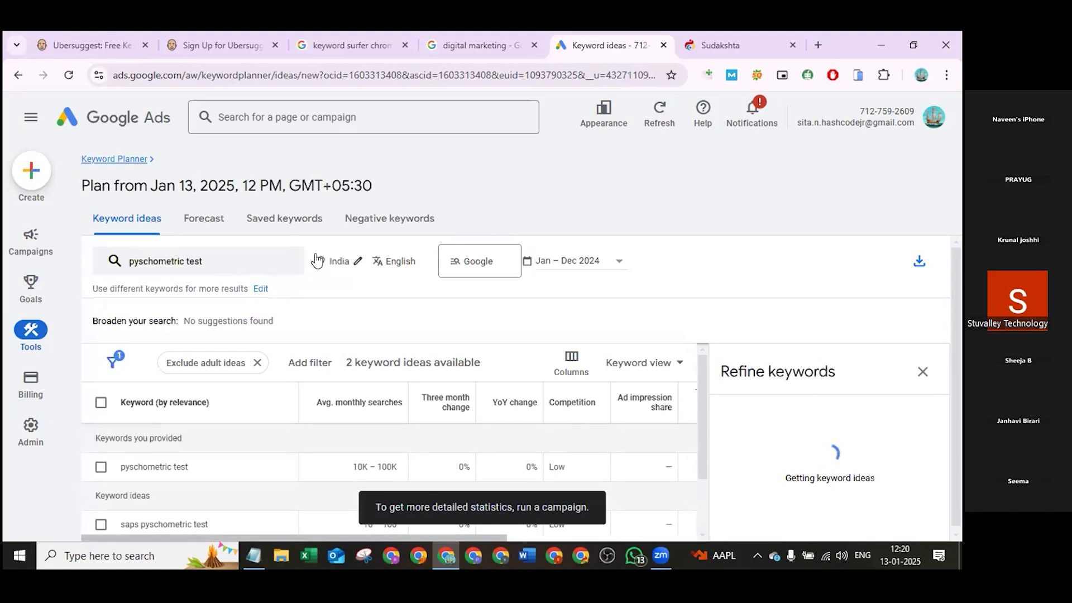
click(922, 371)
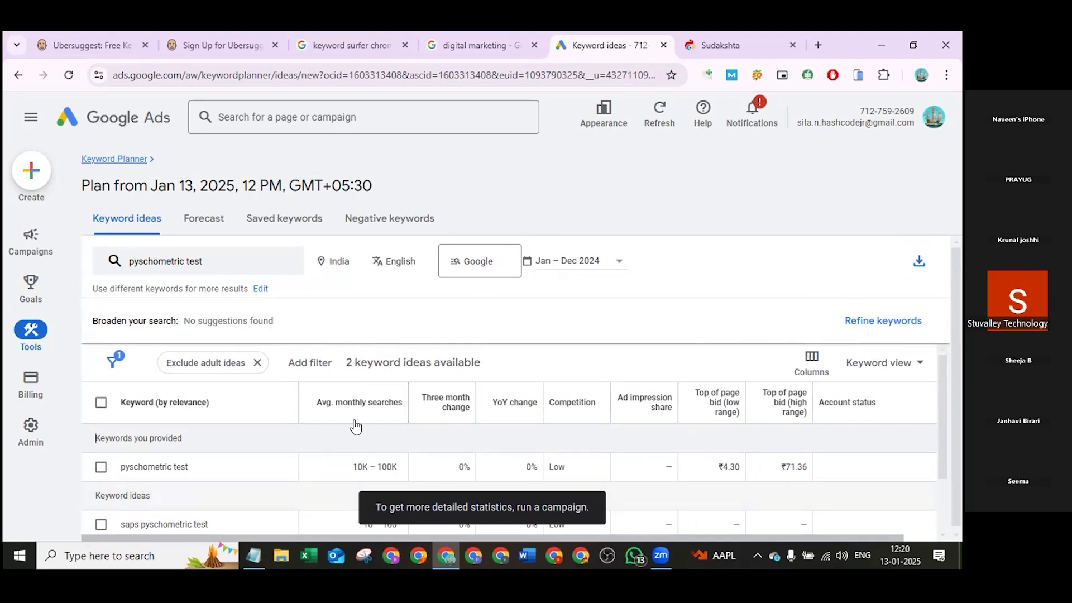
scroll(254, 420, down, 2)
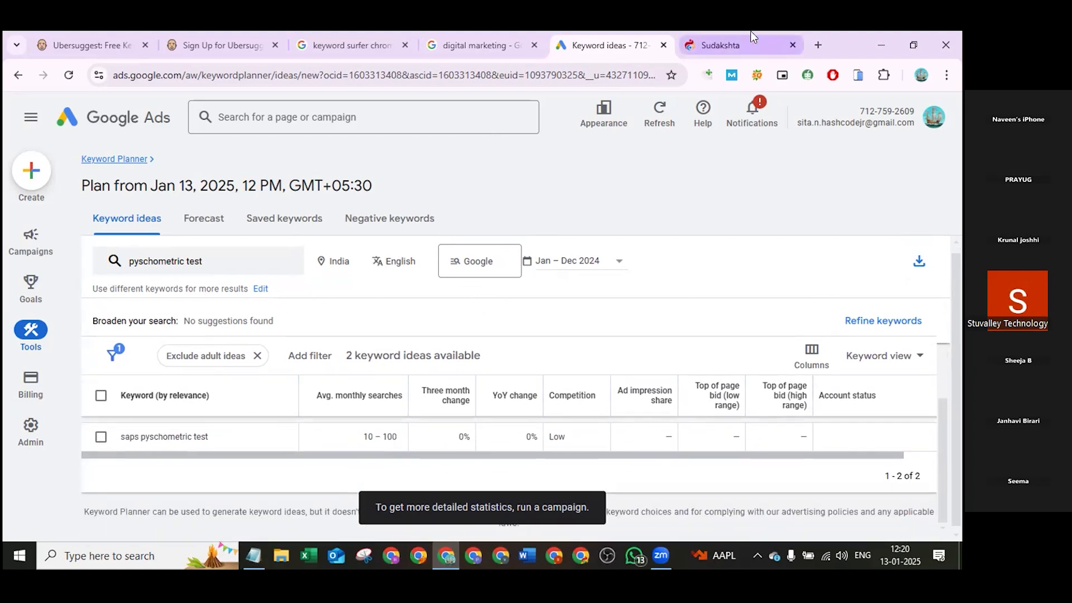
click(751, 40)
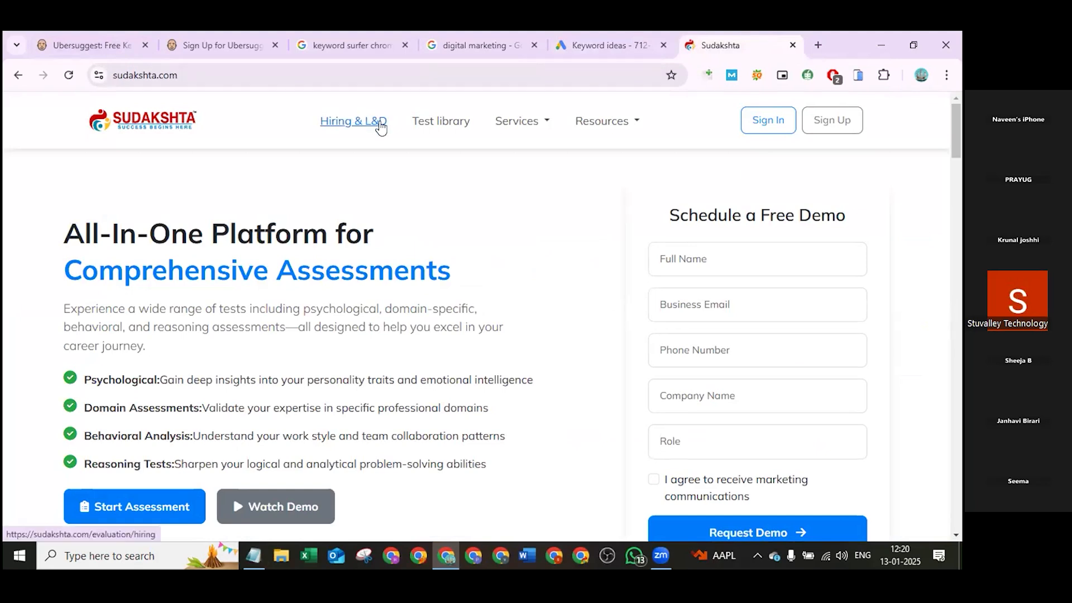
click(529, 127)
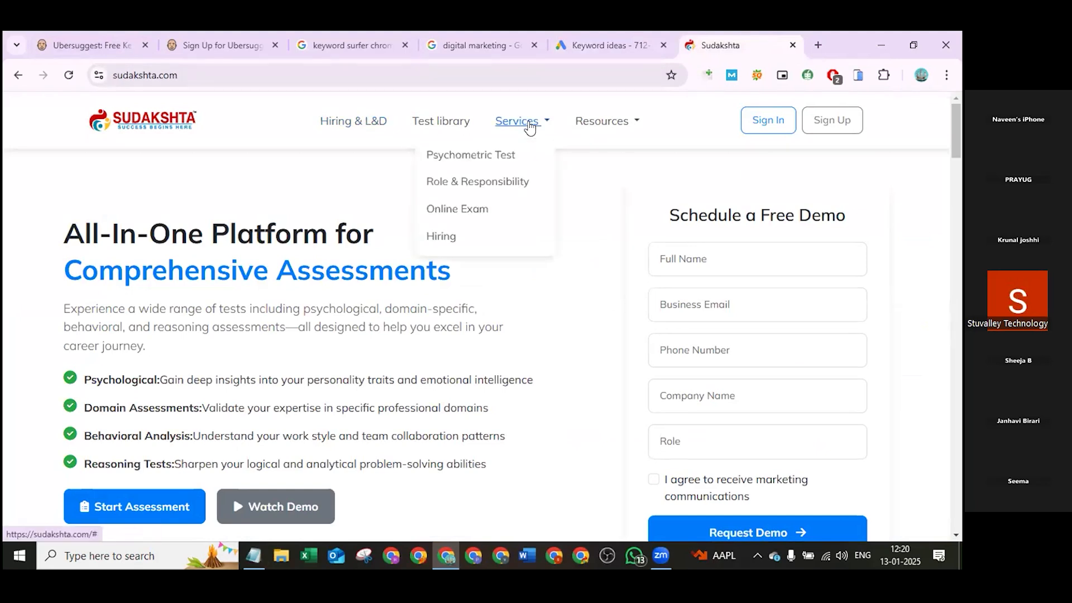
right_click(532, 151)
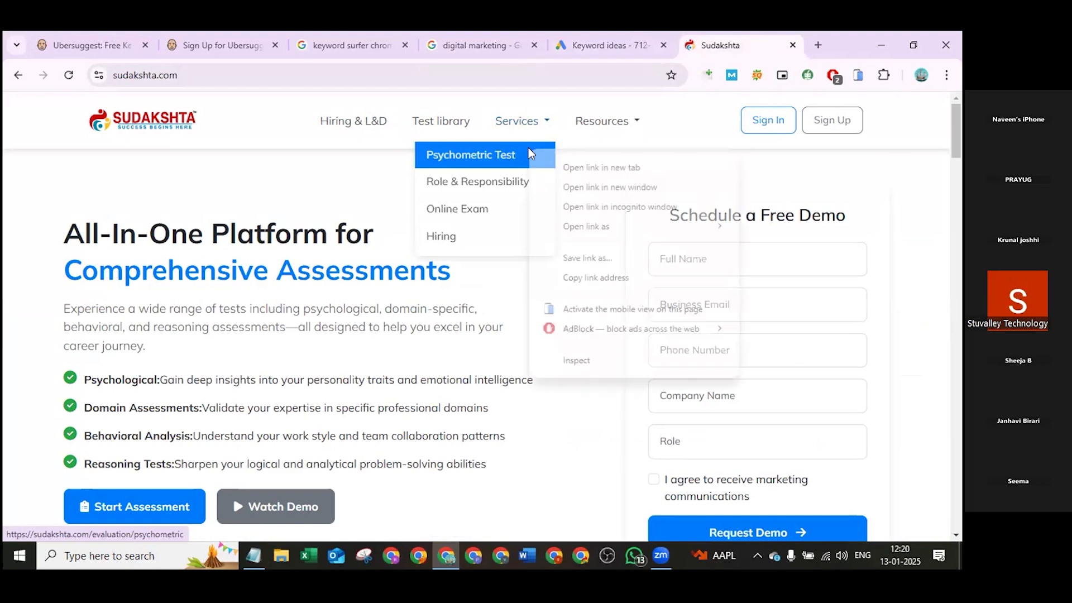
Add 'assesment test' alongside 'pyschometric test' and fetch the resulting 611 keyword ideas.
key(Escape)
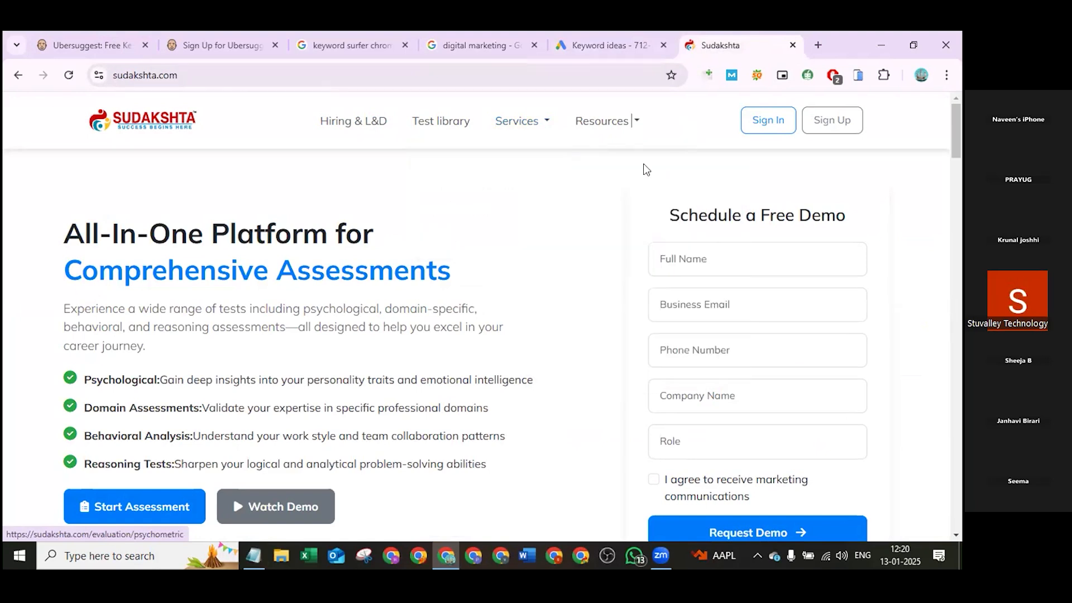
click(575, 43)
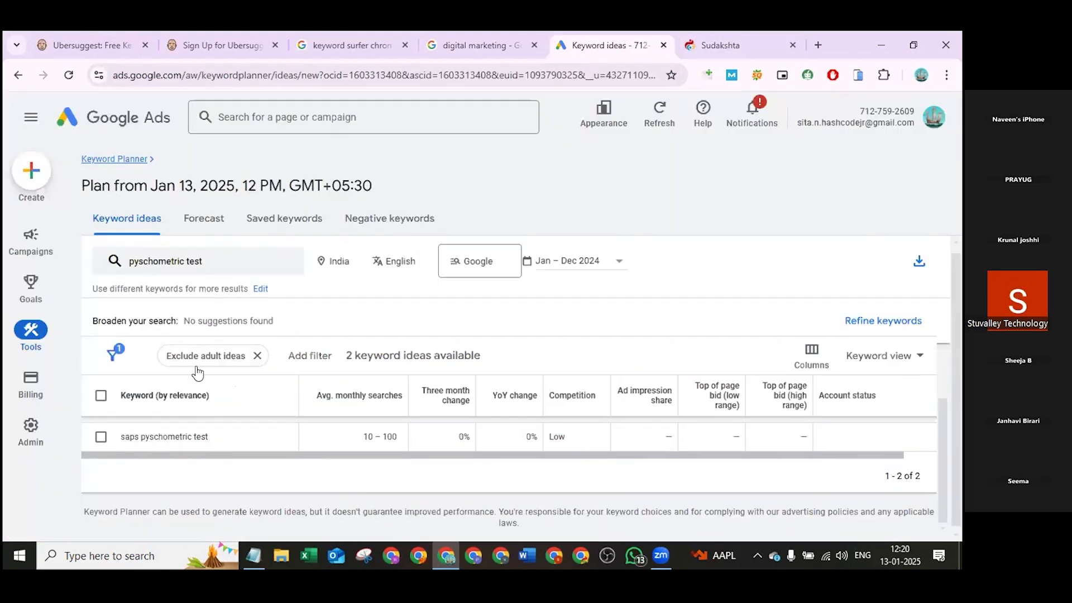
click(222, 272)
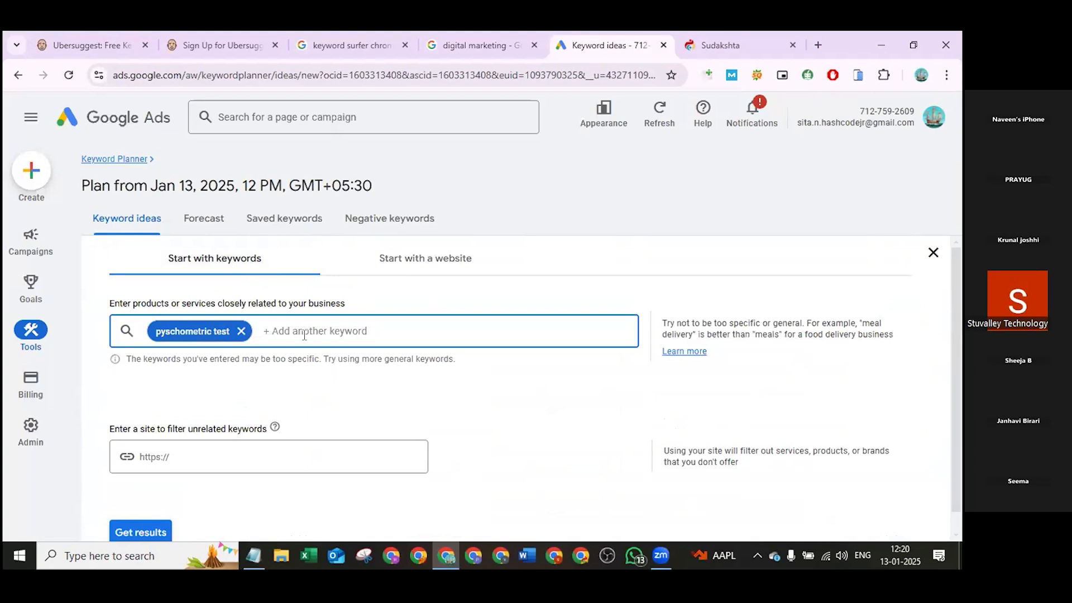
text(assesment )
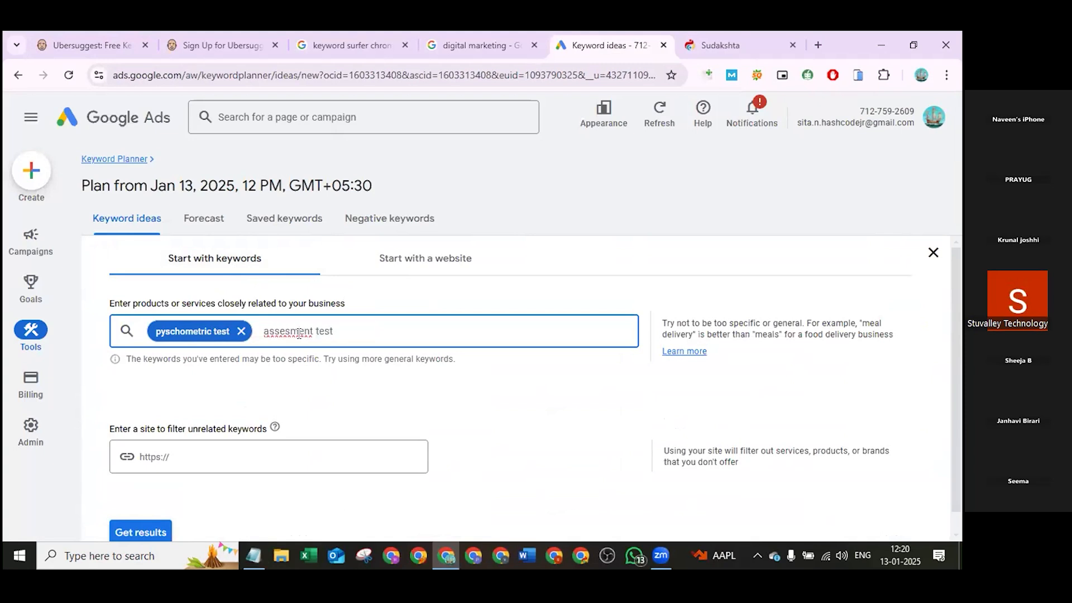
text(test)
key(Return)
scroll(211, 355, down, 1)
click(143, 512)
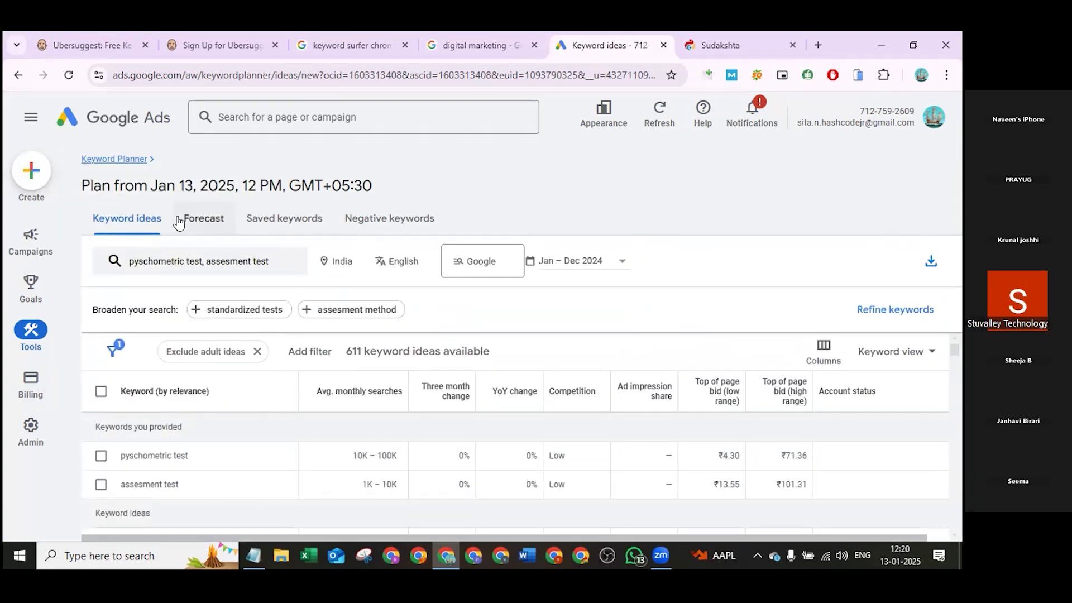
scroll(387, 441, down, 1)
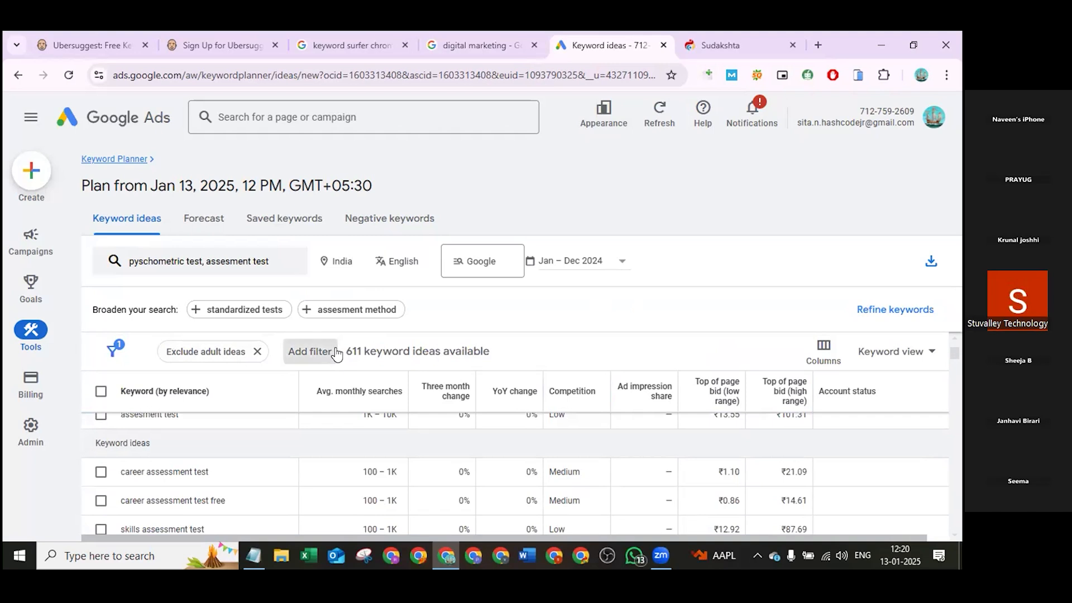
Download the keyword ideas as a Google Sheets file named 'sudakshta keywords 13 jan'.
click(930, 263)
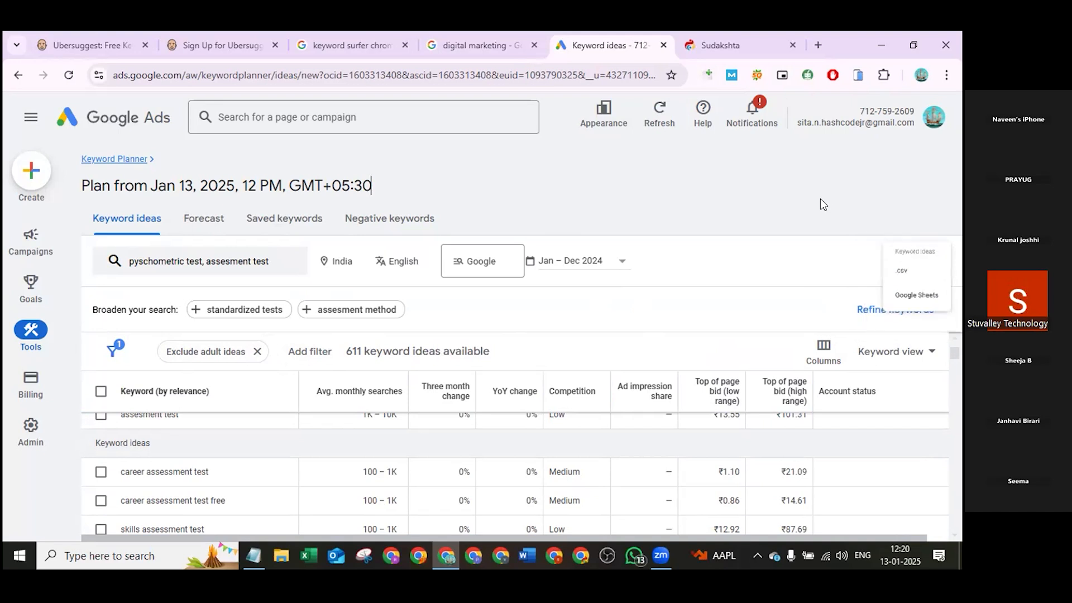
click(899, 261)
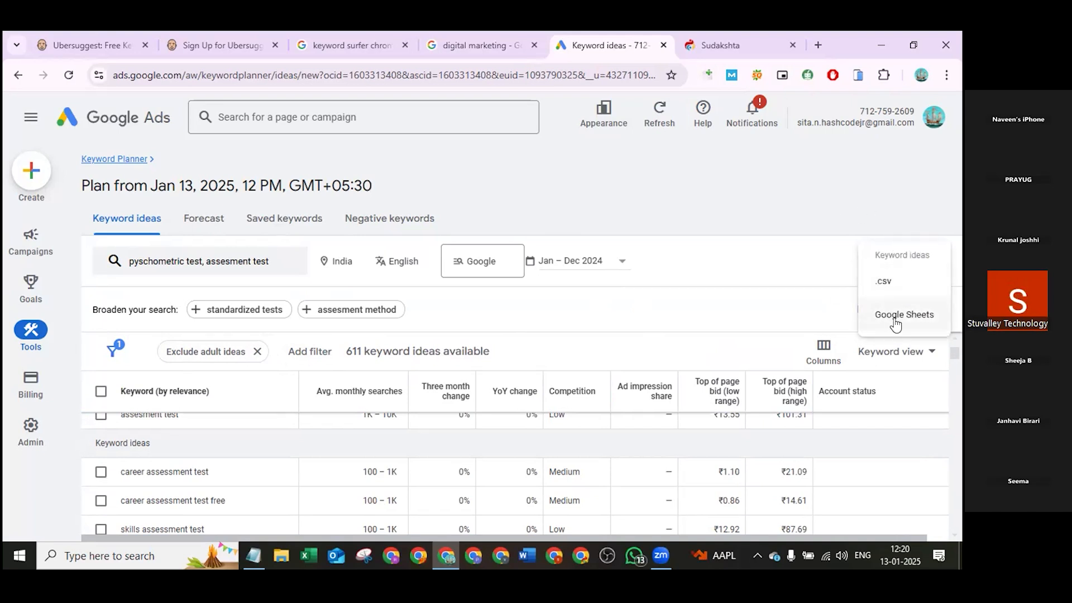
click(896, 323)
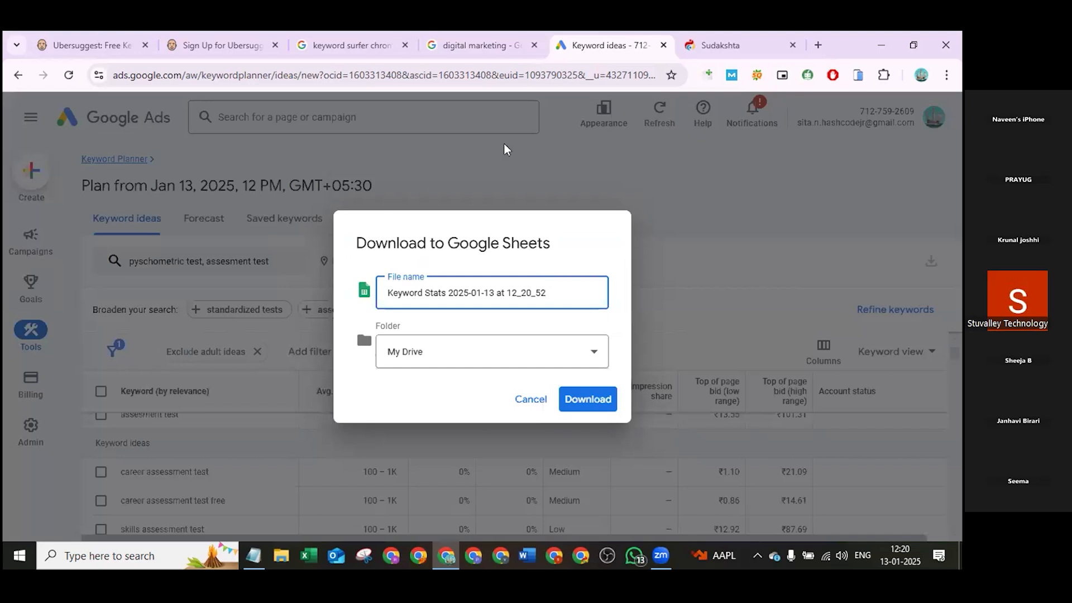
triple_click(461, 293)
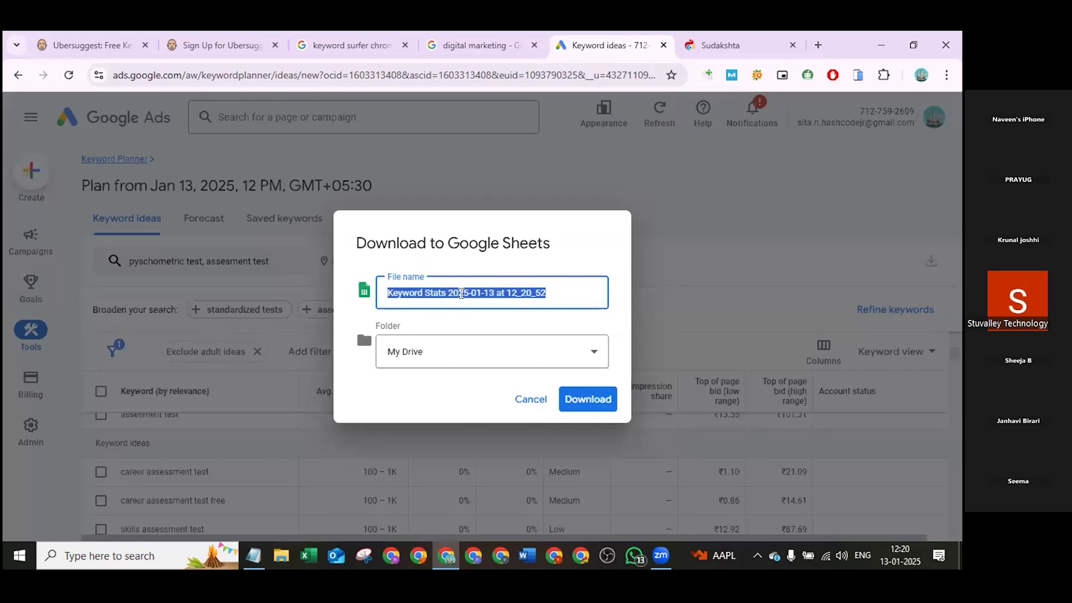
text(sudakshta keywords 13 jan)
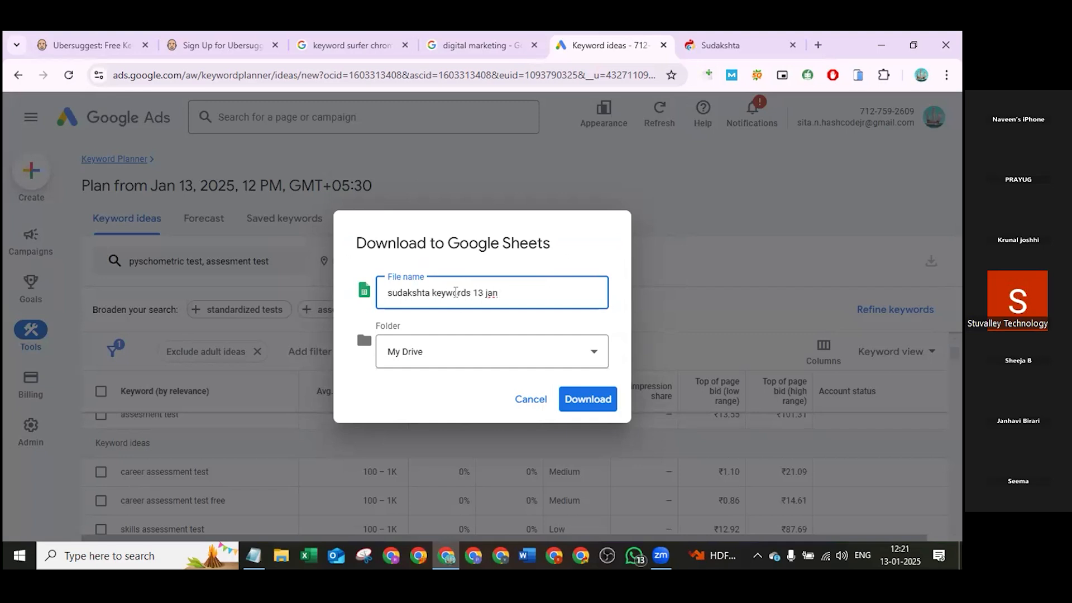
click(612, 397)
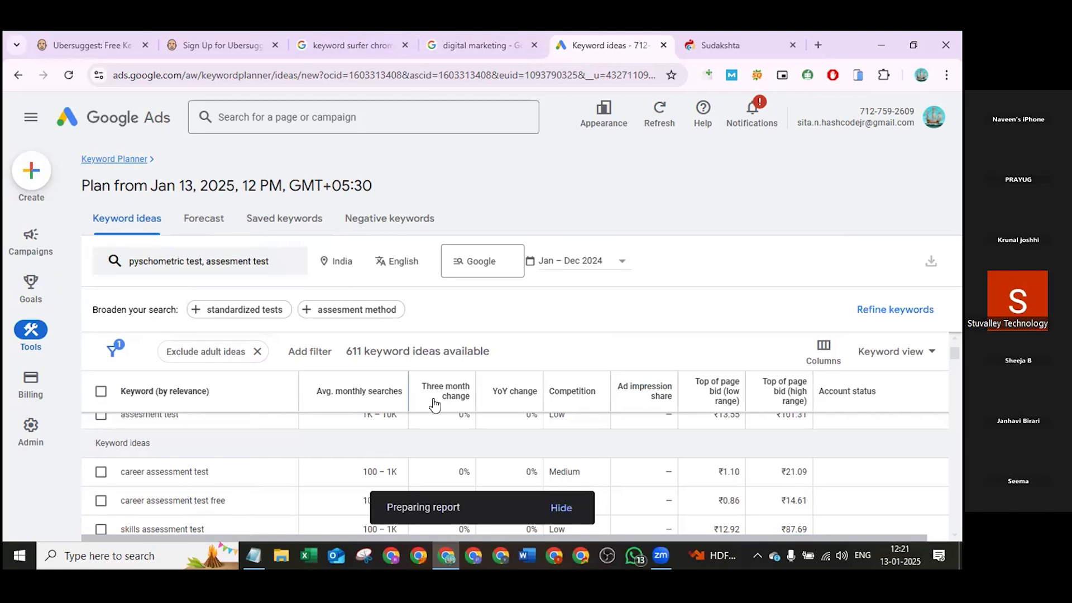
Open the exported sheet, widen column A, and delete columns D, E, G, H and I.
click(544, 508)
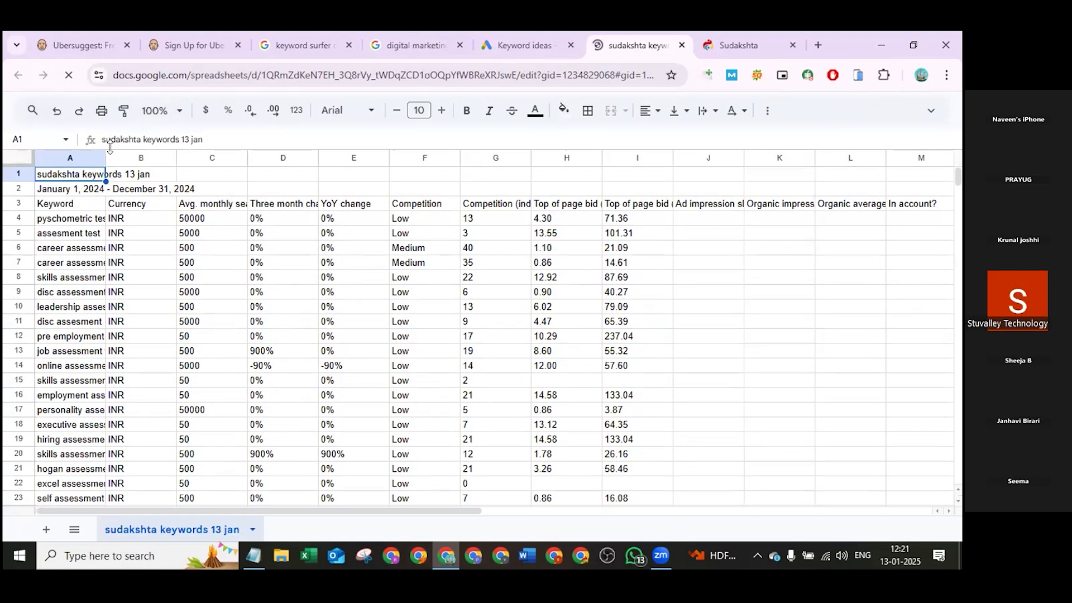
drag(104, 156, 236, 159)
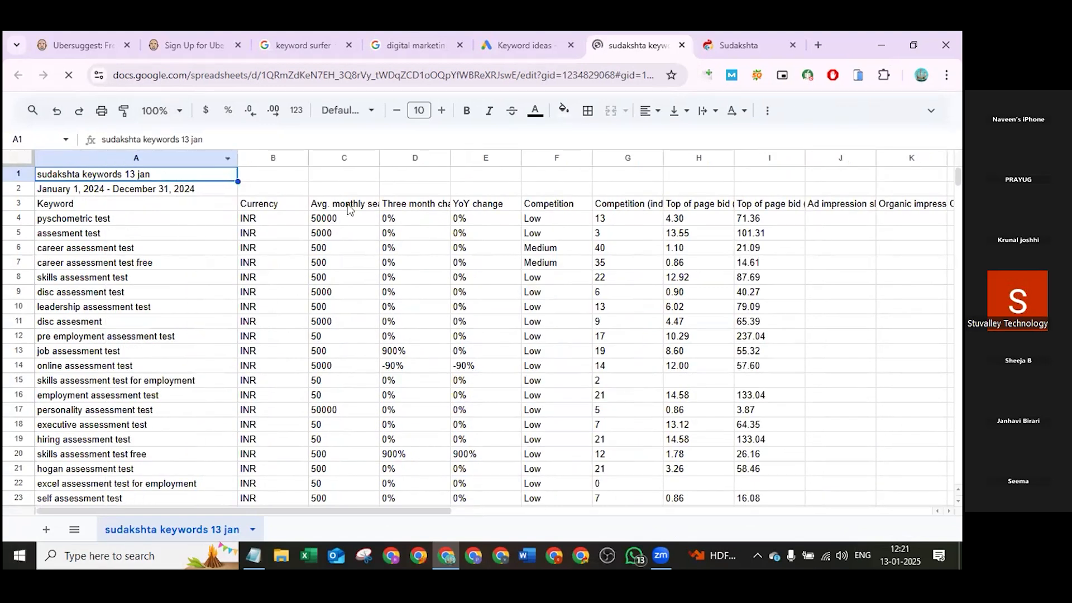
click(463, 159)
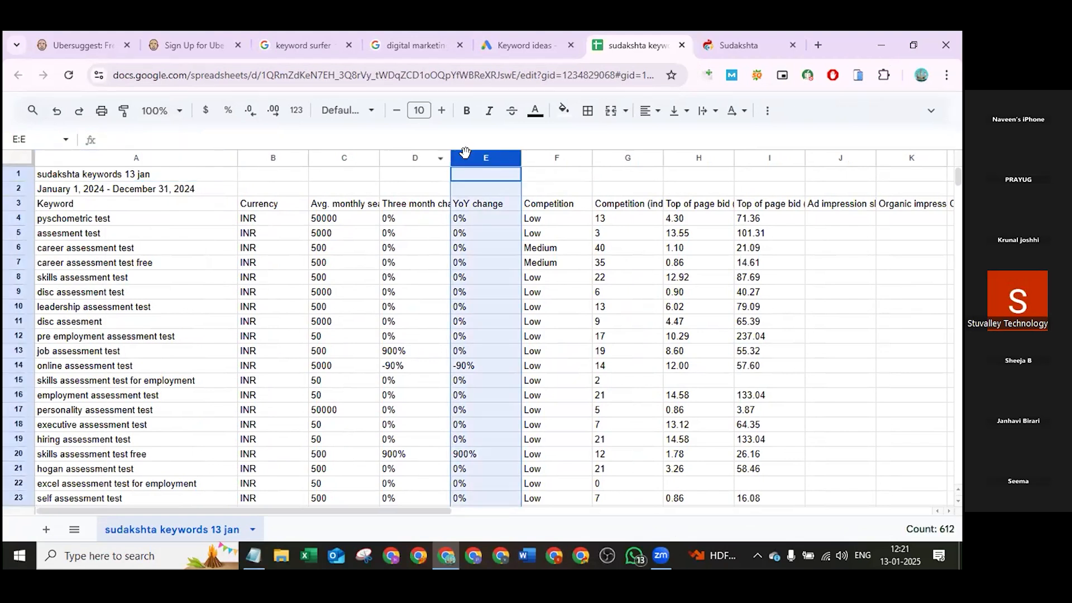
ctrl+click(397, 158)
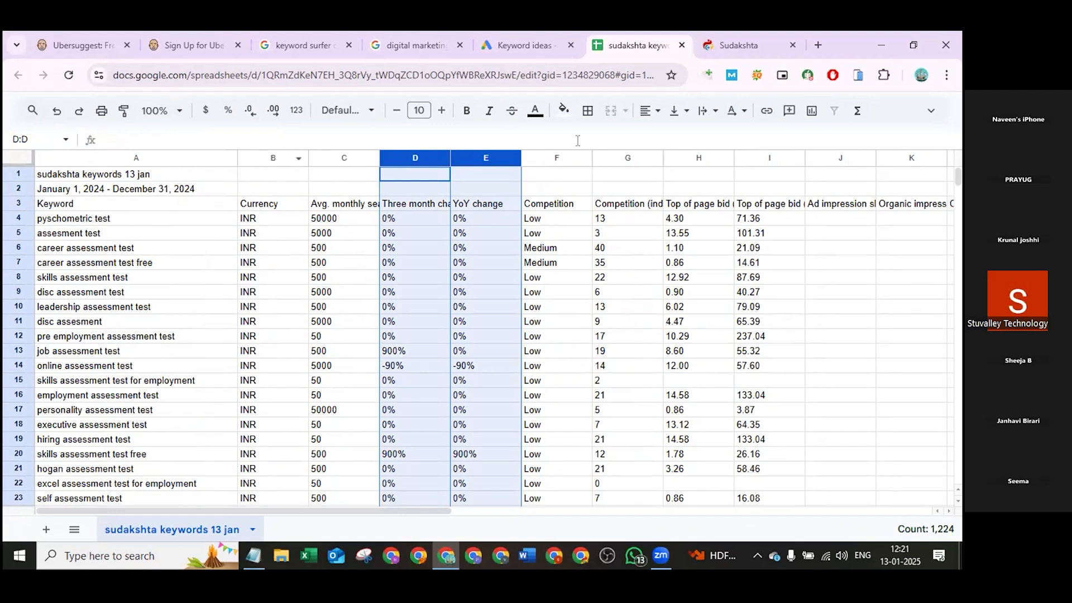
ctrl+click(616, 156)
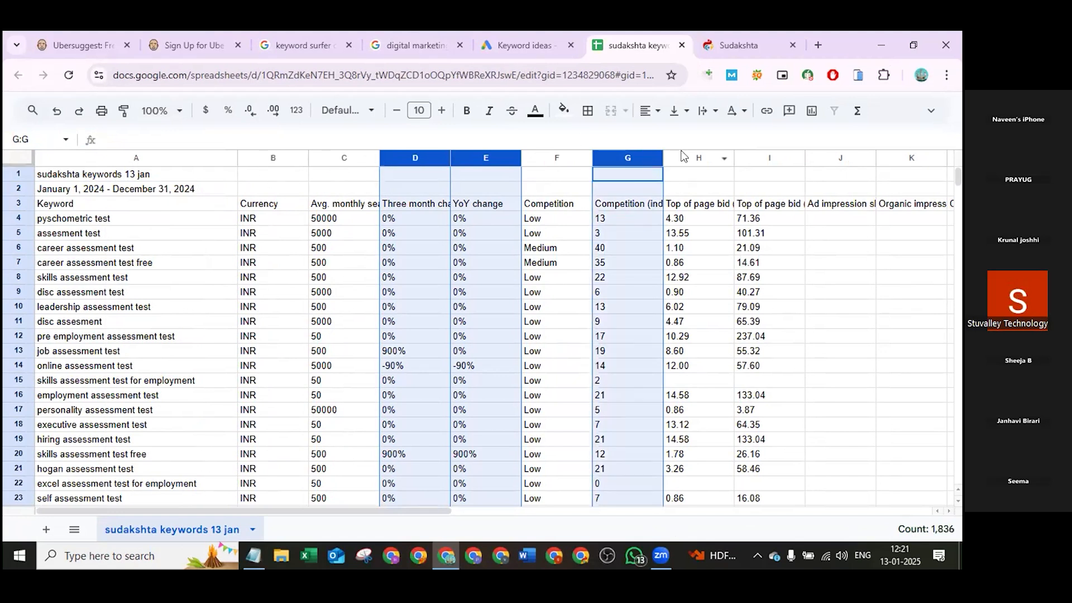
ctrl+click(683, 157)
ctrl+click(736, 153)
right_click(736, 153)
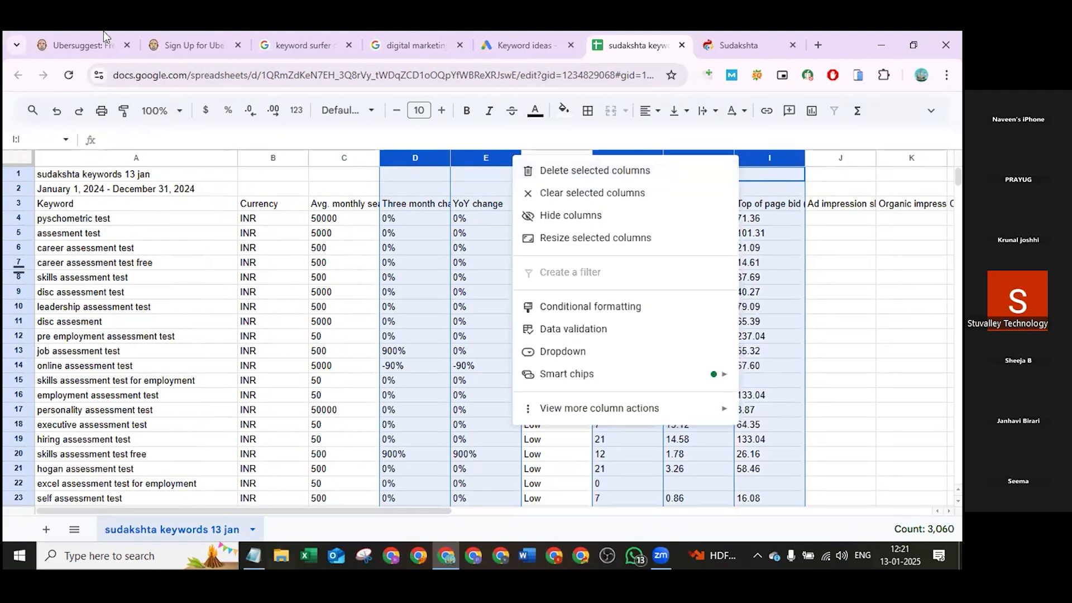
click(590, 170)
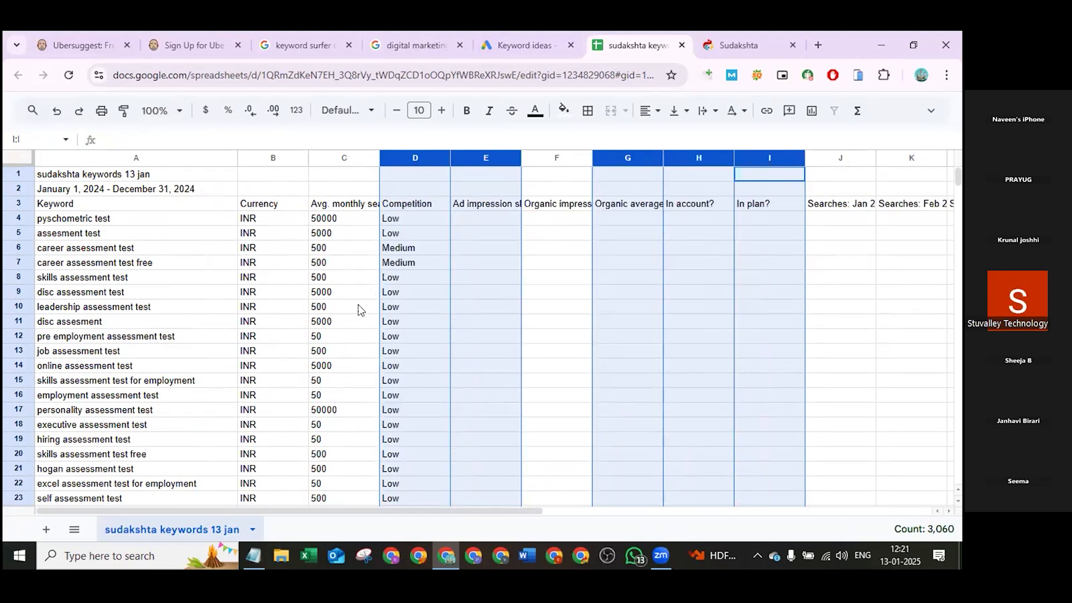
Delete the date-range row 2 from the sheet.
right_click(12, 189)
click(66, 337)
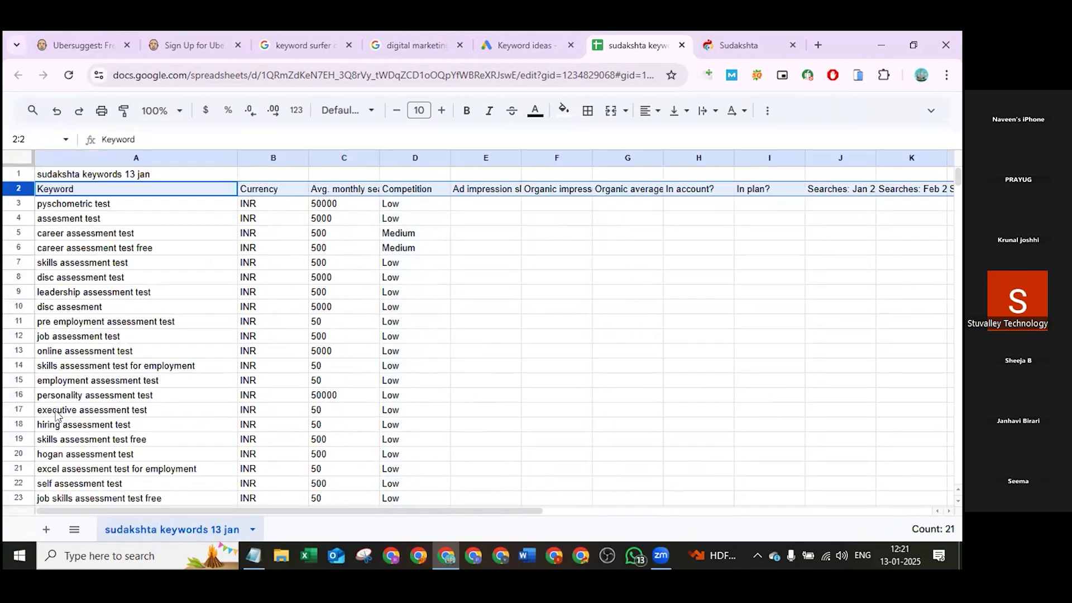
click(553, 279)
click(744, 39)
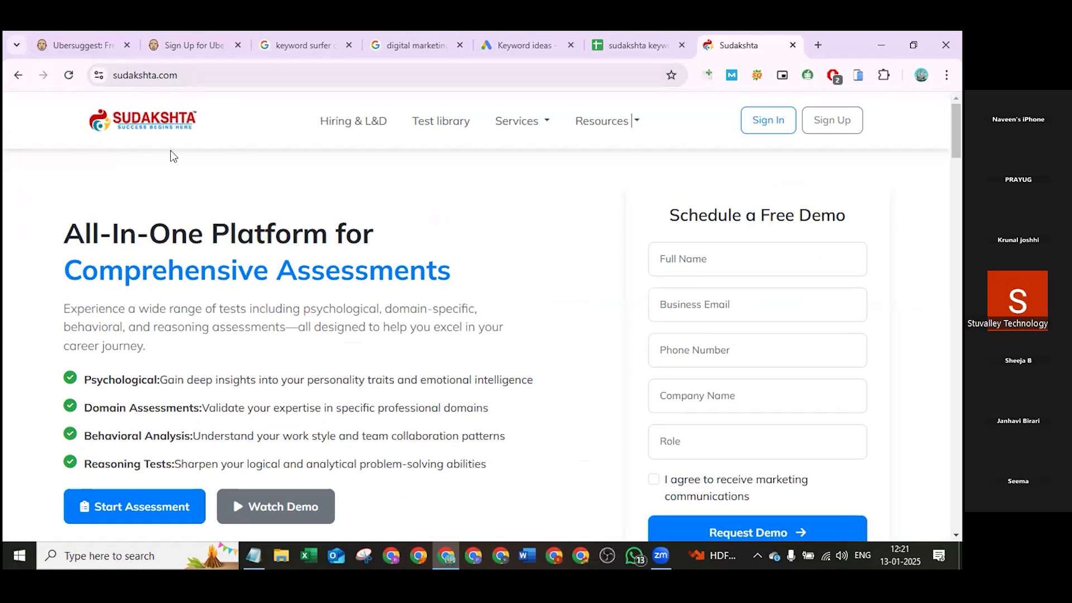
Look over Sudakshta's Services menu, then return to the 'sudakshta keywords 13 jan' sheet.
click(531, 133)
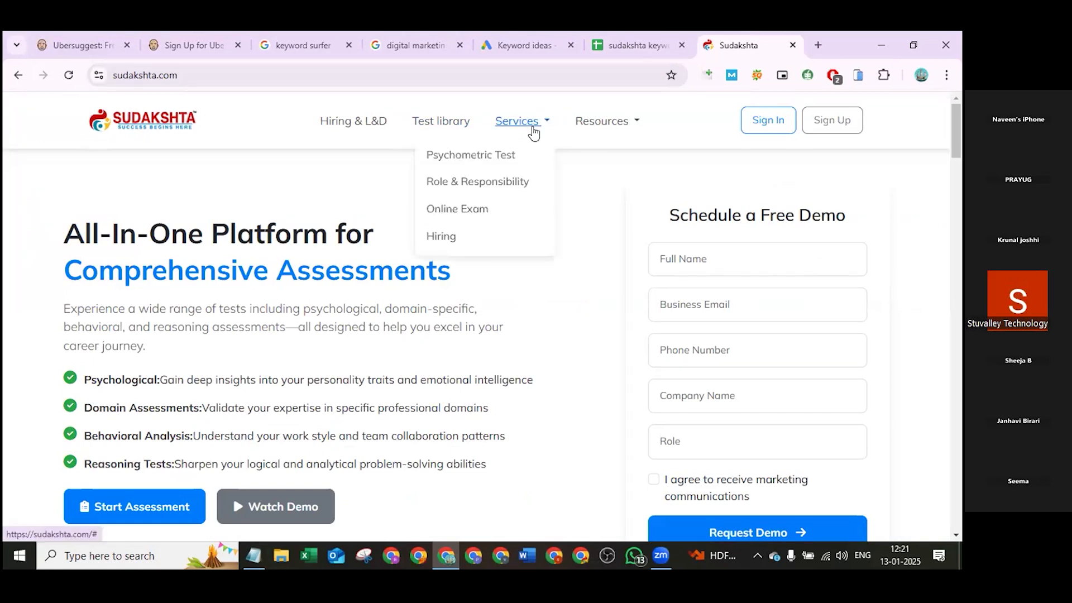
click(605, 35)
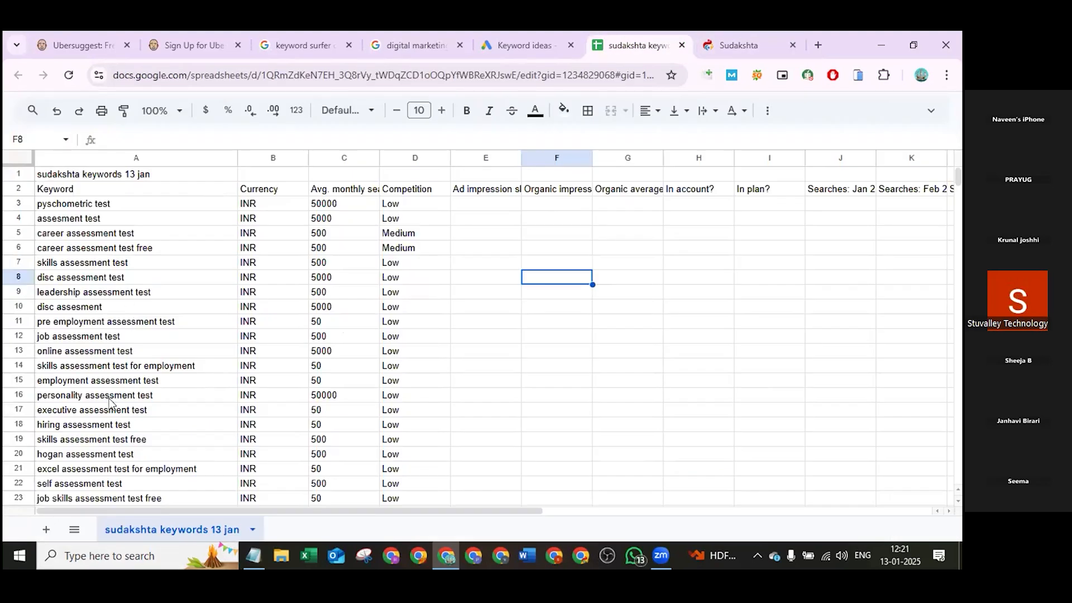
Widen column C to show the full Avg. monthly searches heading, then check competition in D3 and D5.
click(52, 208)
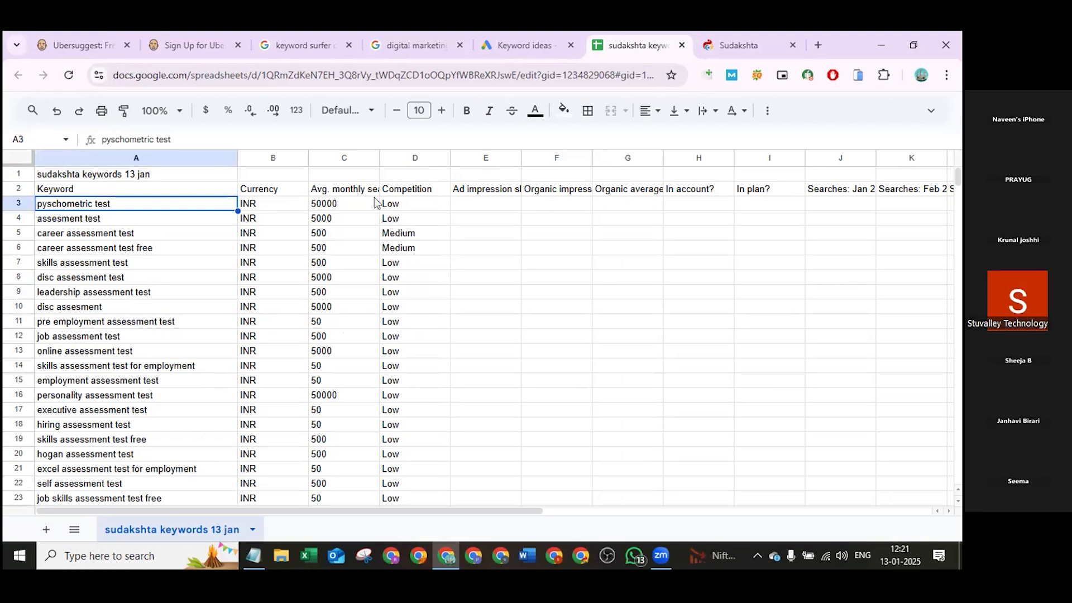
drag(381, 157, 443, 157)
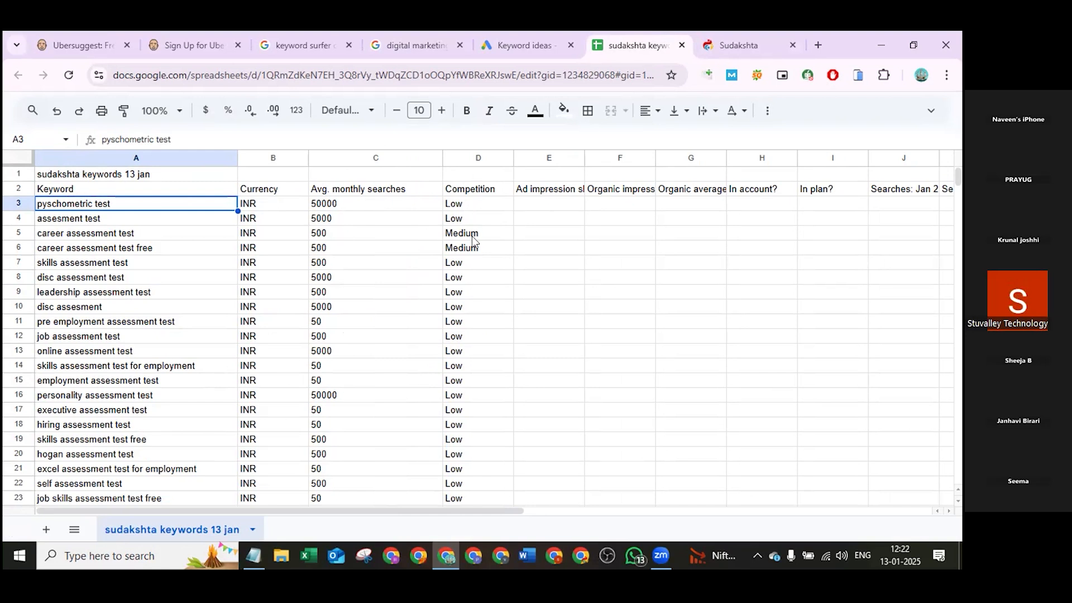
click(478, 205)
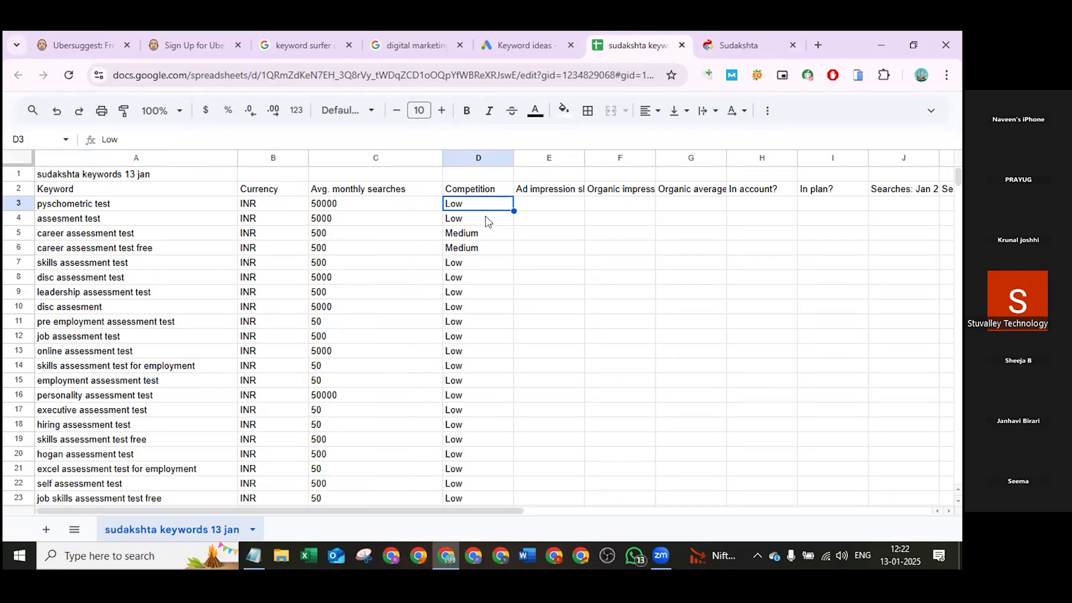
click(484, 233)
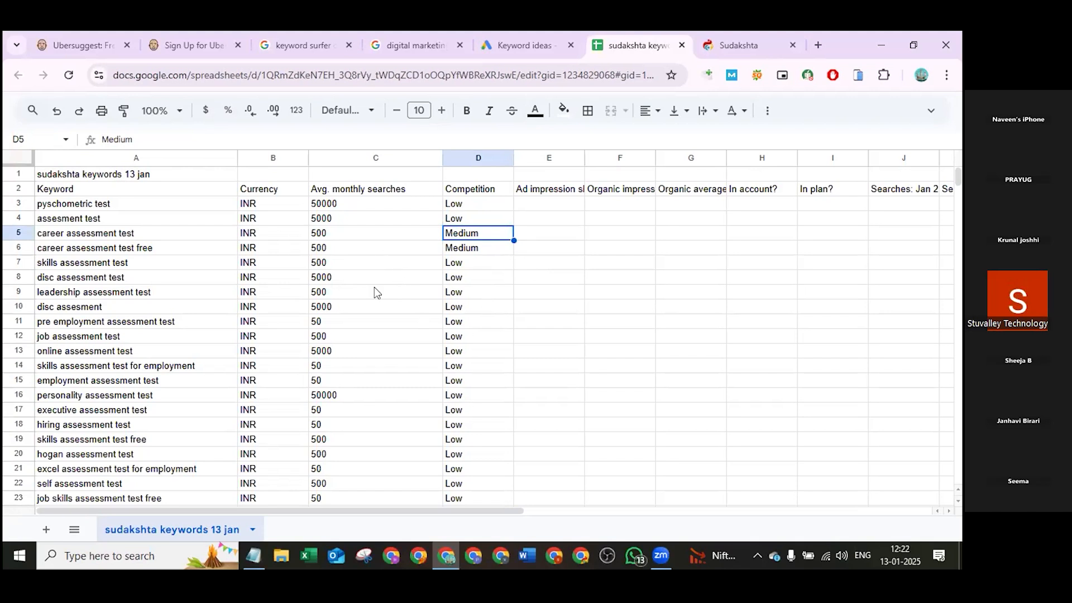
Scroll through the keyword sheet and select the assesment test and skills assessment test keywords.
scroll(375, 288, down, 15)
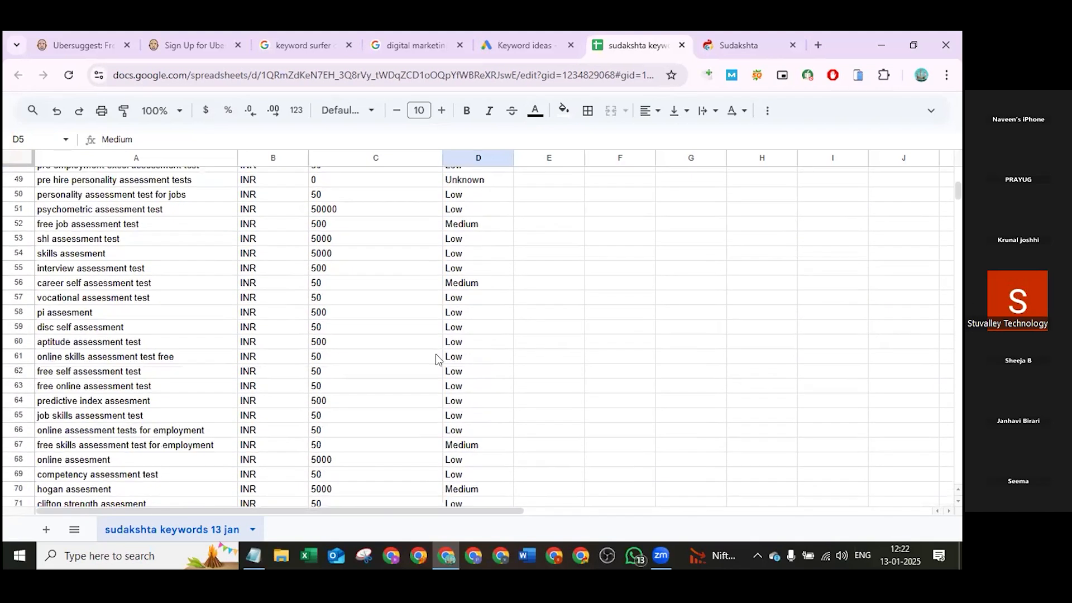
scroll(438, 363, down, 13)
scroll(438, 352, down, 19)
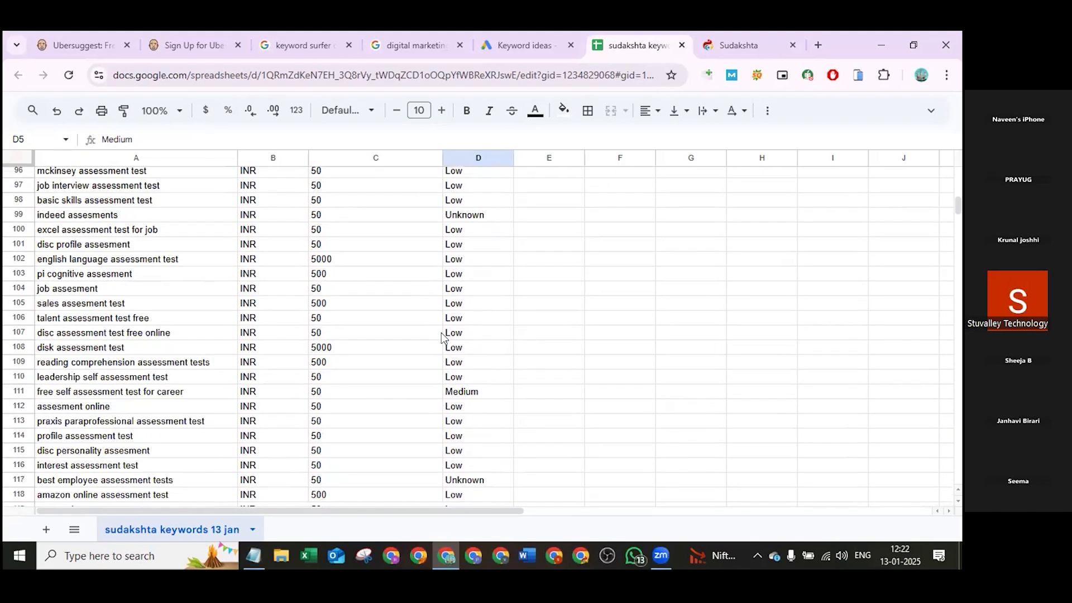
scroll(436, 343, down, 8)
scroll(409, 346, up, 19)
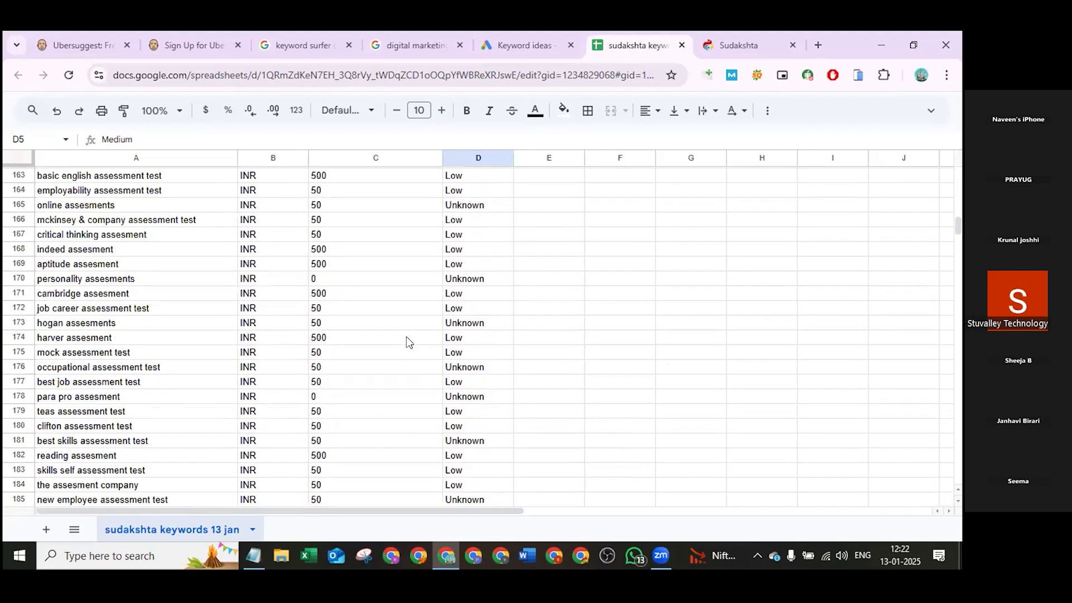
scroll(408, 333, up, 20)
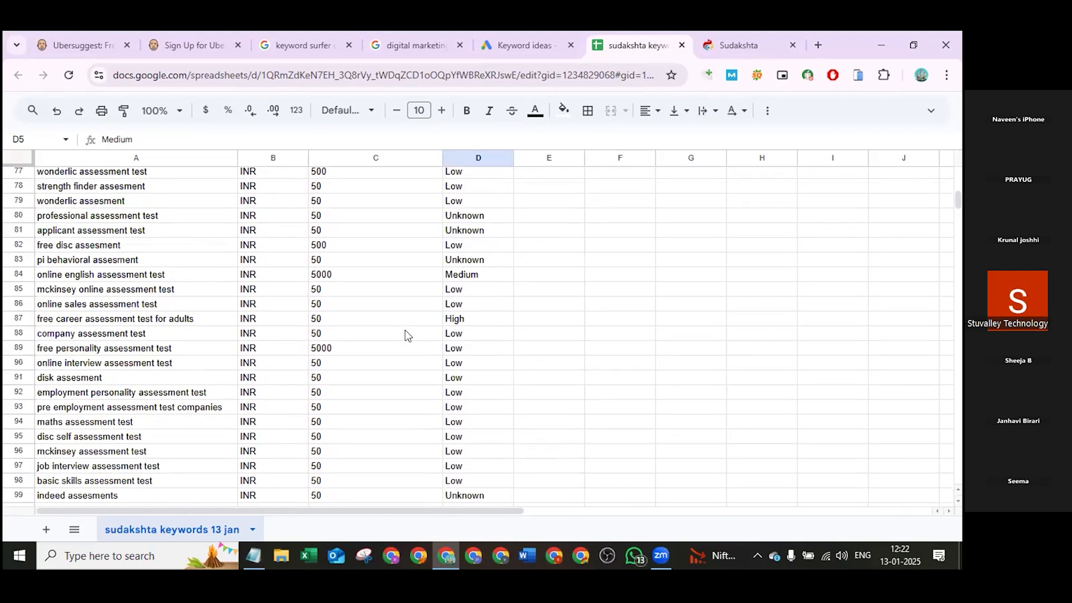
scroll(405, 329, up, 6)
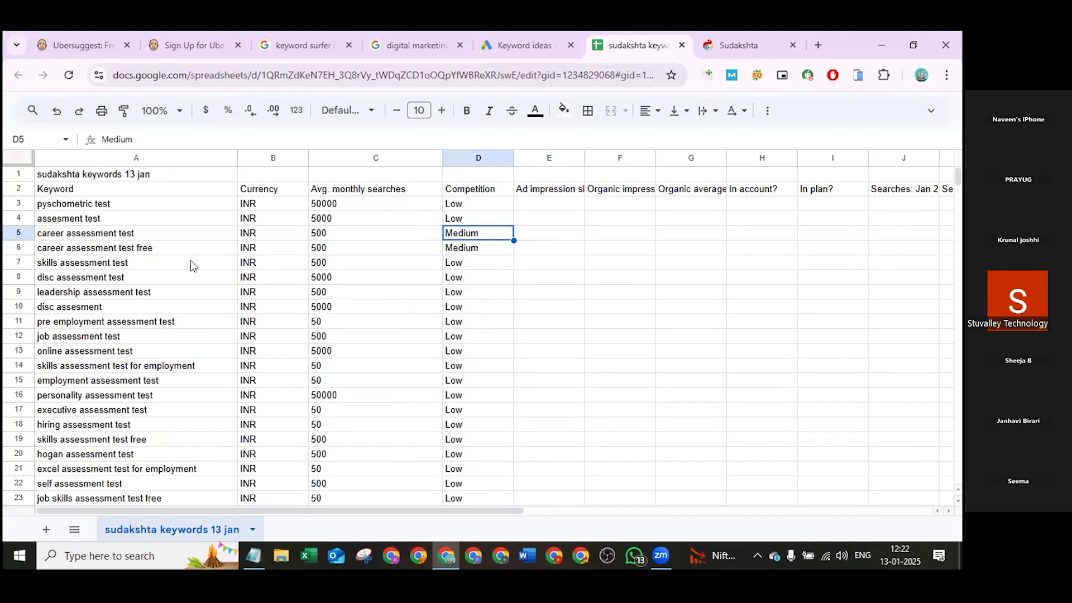
click(91, 222)
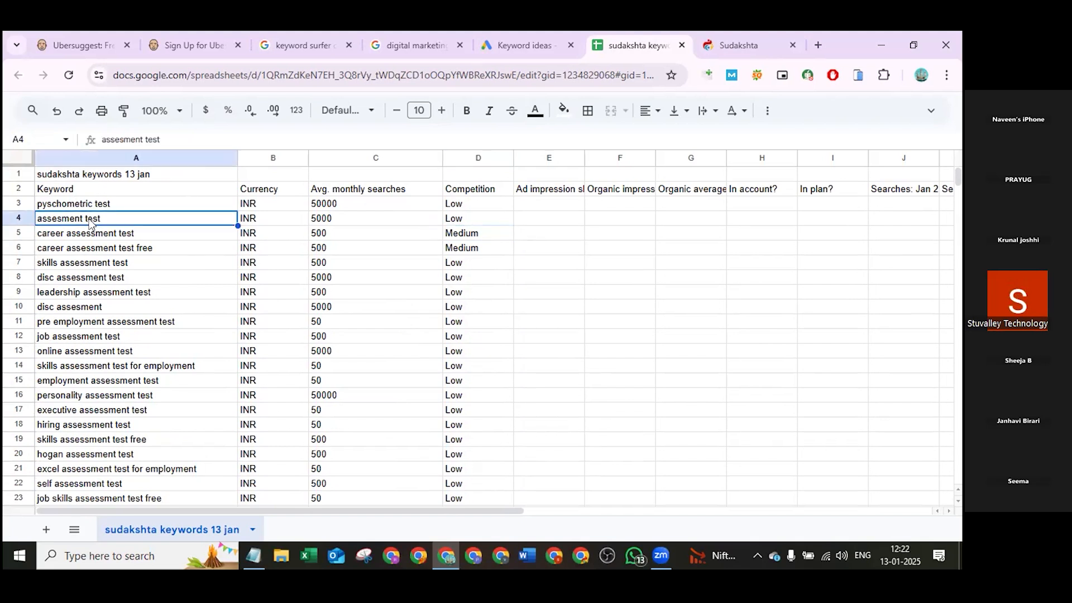
click(154, 267)
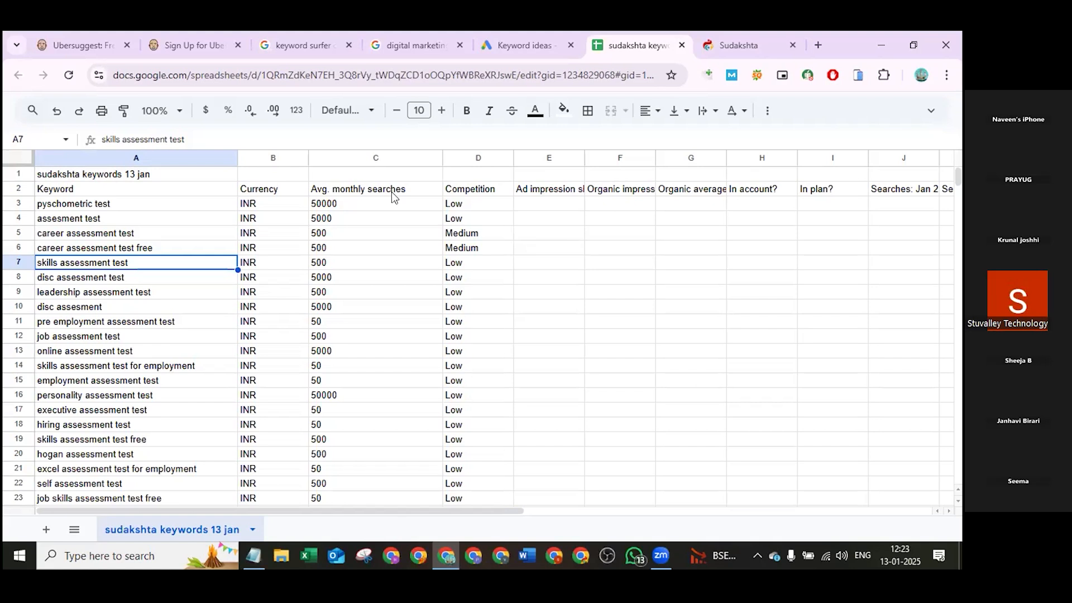
Select empty cells in columns I, E and F, then return to the Google Ads keyword ideas page.
scroll(110, 315, down, 10)
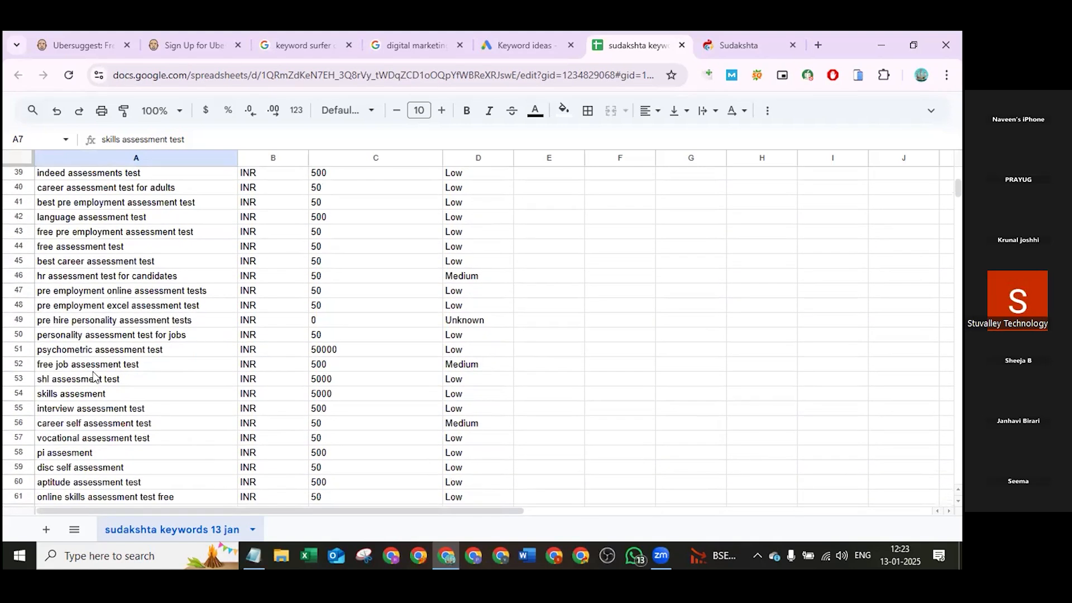
scroll(93, 371, down, 10)
scroll(120, 371, up, 10)
scroll(152, 324, up, 10)
click(843, 382)
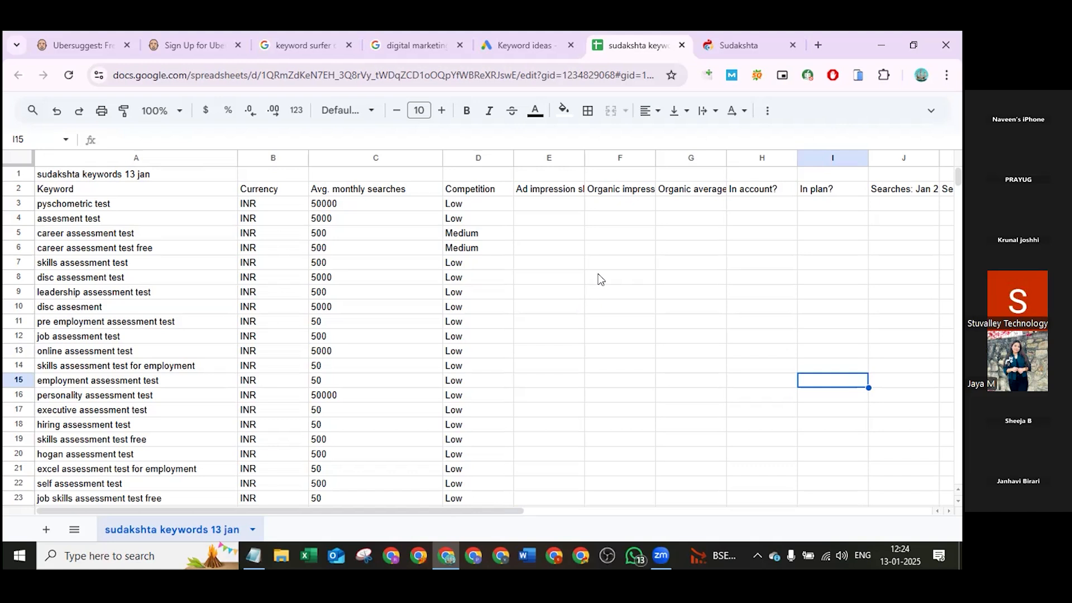
click(542, 219)
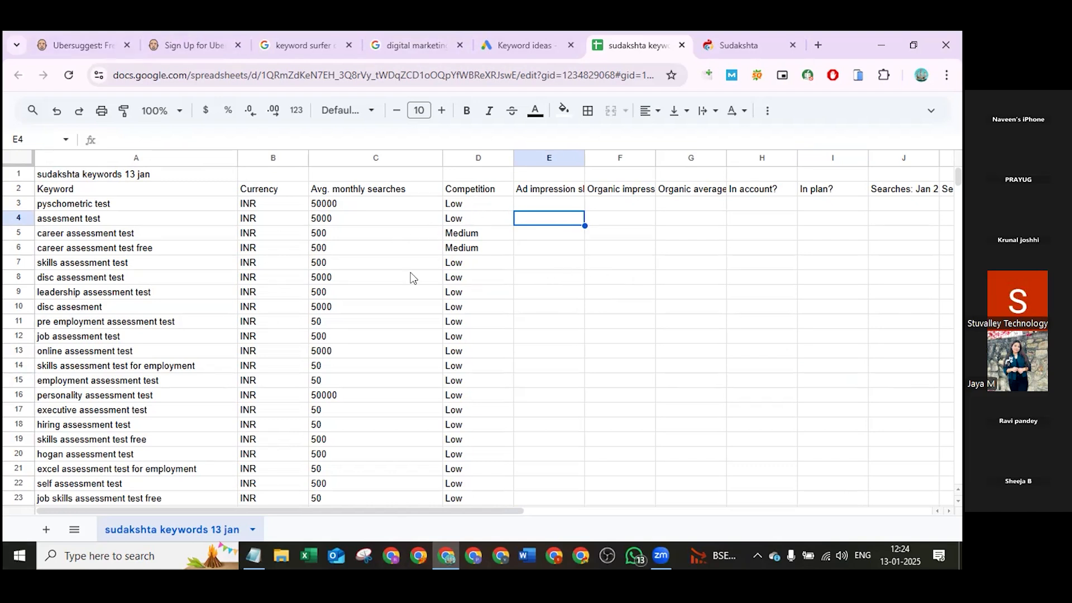
click(593, 291)
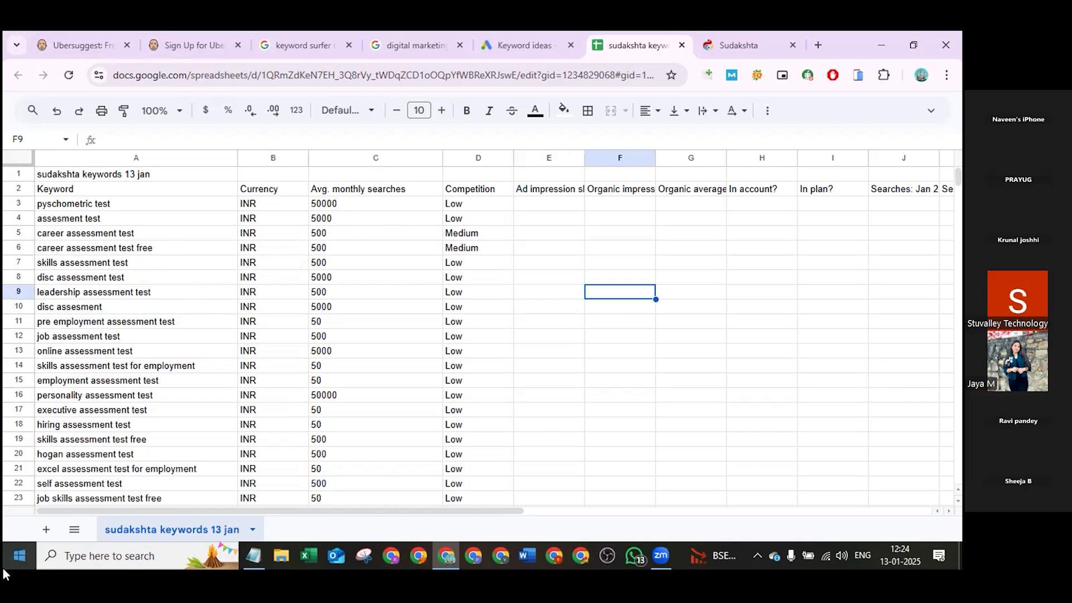
click(538, 32)
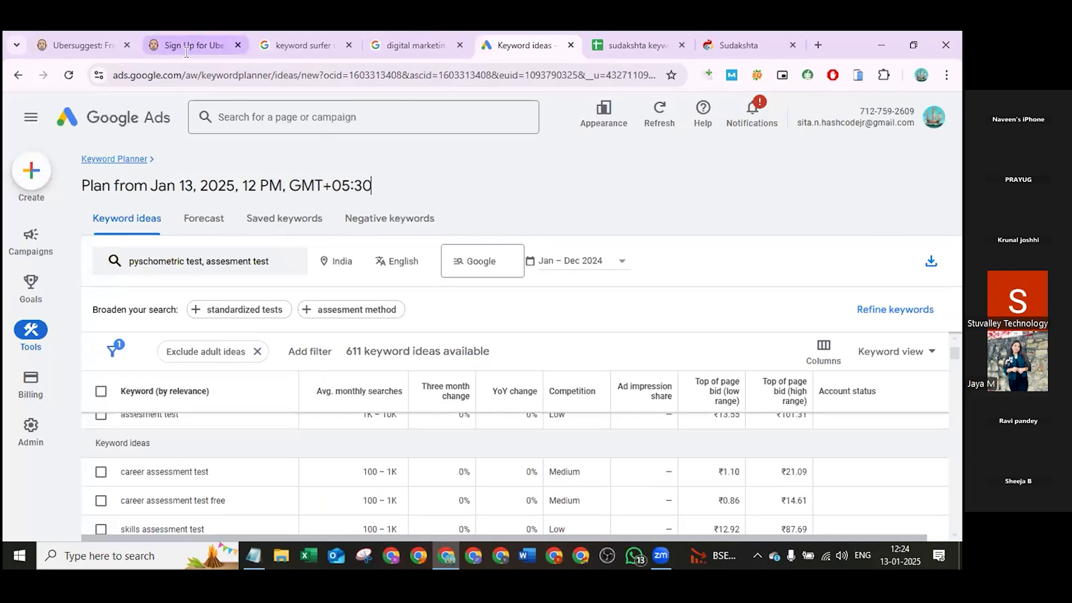
click(546, 190)
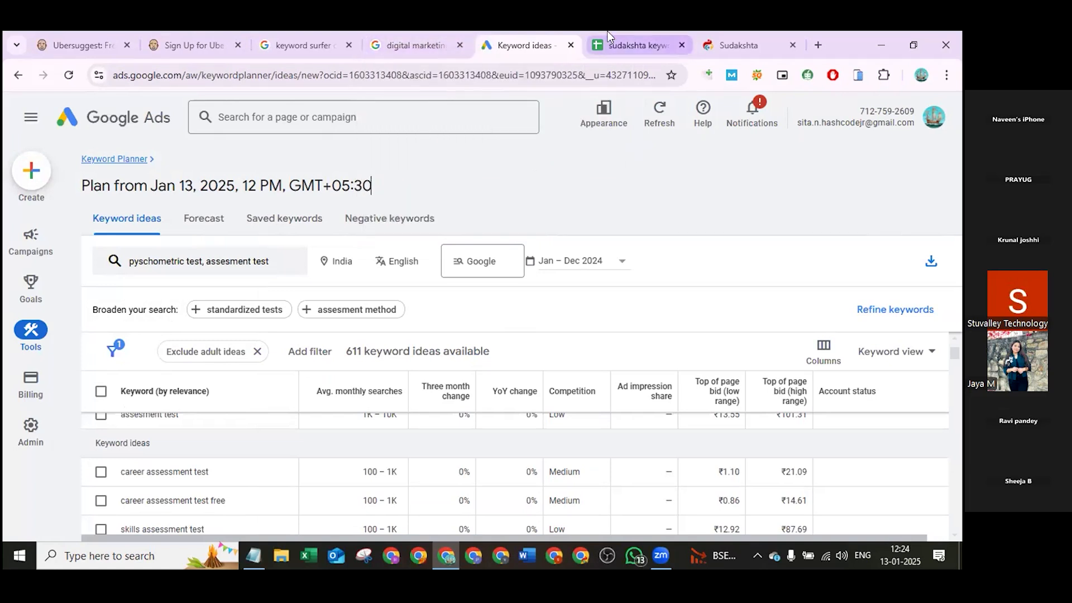
Switch back to the sudakshta keywords 13 jan sheet and select all its cells.
click(617, 41)
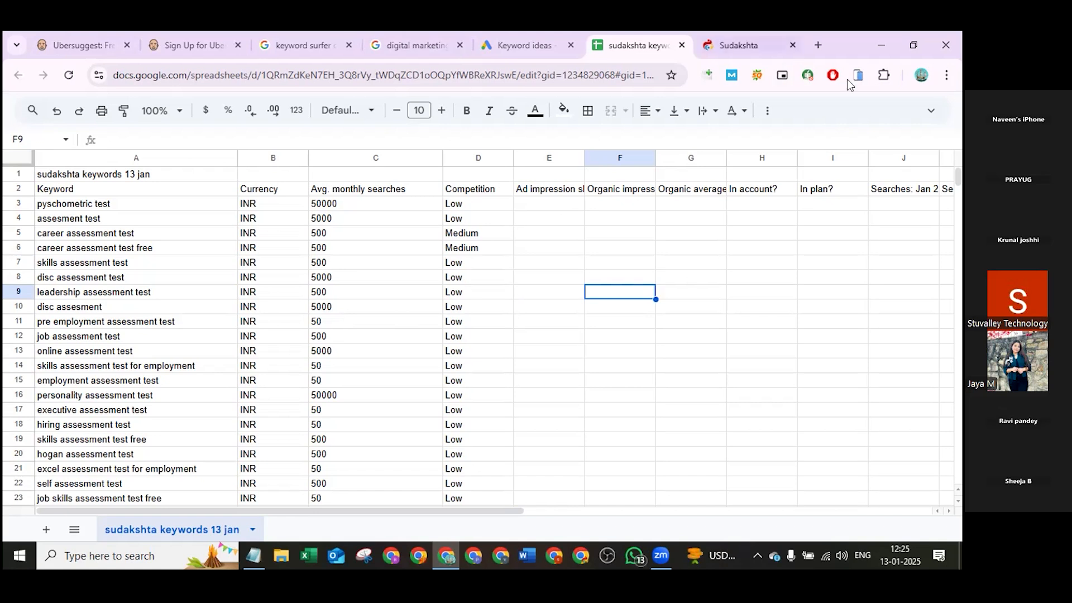
click(19, 160)
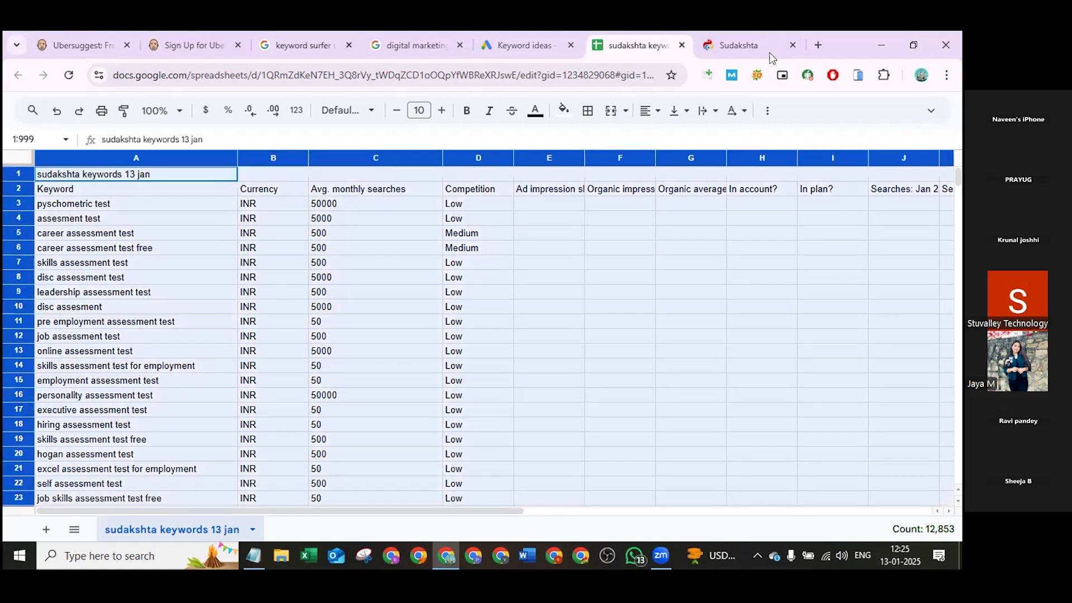
Create a filter across all columns via More options, then select the pyschometric test cell.
click(767, 110)
click(714, 138)
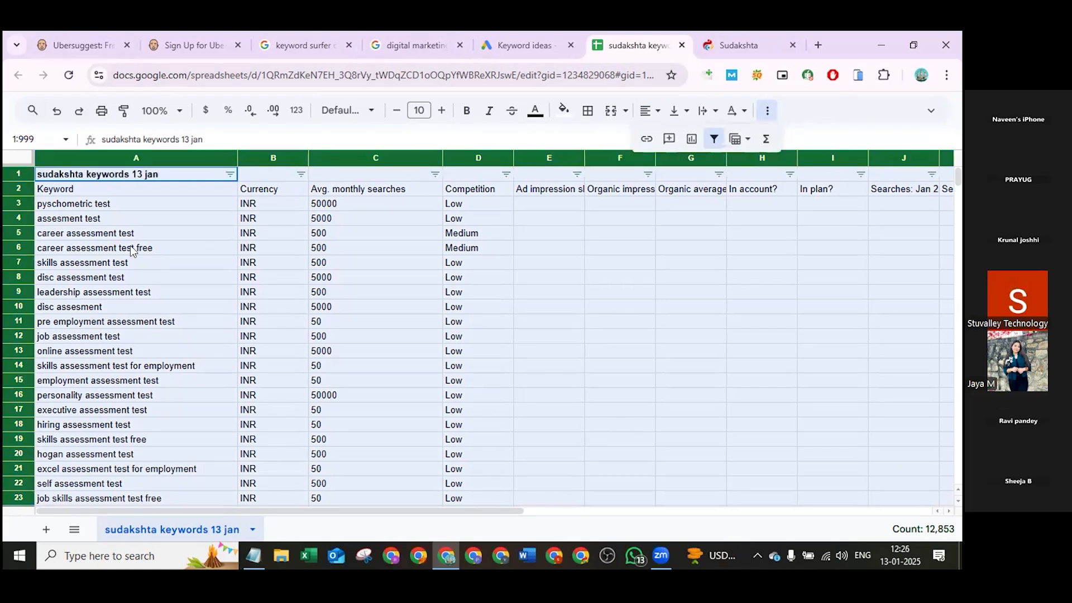
click(189, 206)
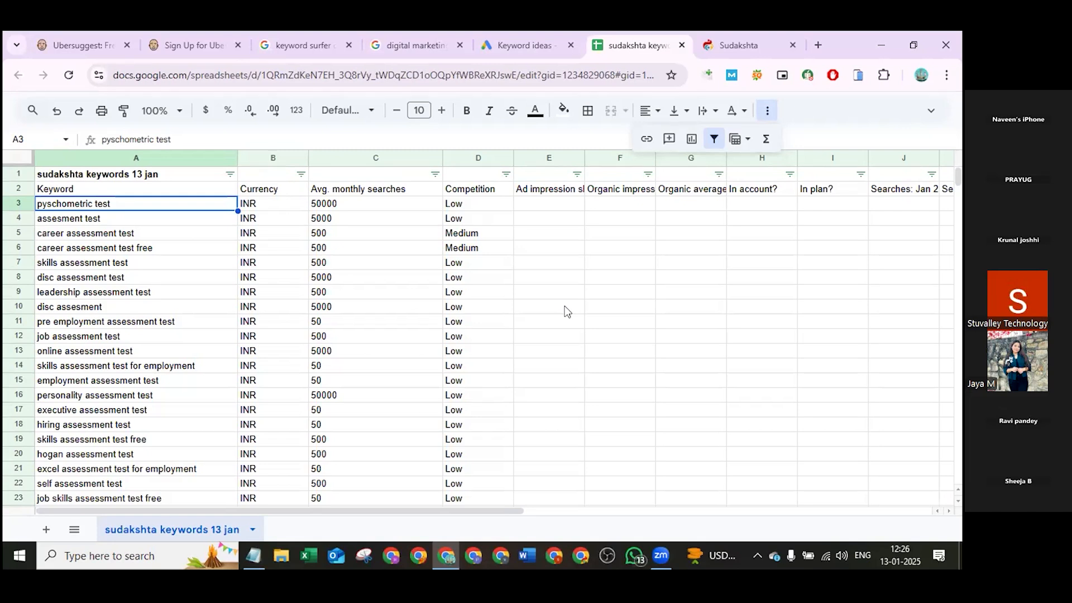
Adjust the computer's volume and select the career assessment test keyword.
key(XF86AudioLowerVolume)
key(XF86AudioLowerVolume)
key(XF86AudioLowerVolume)
key(XF86AudioLowerVolume)
key(XF86AudioLowerVolume)
key(XF86AudioLowerVolume)
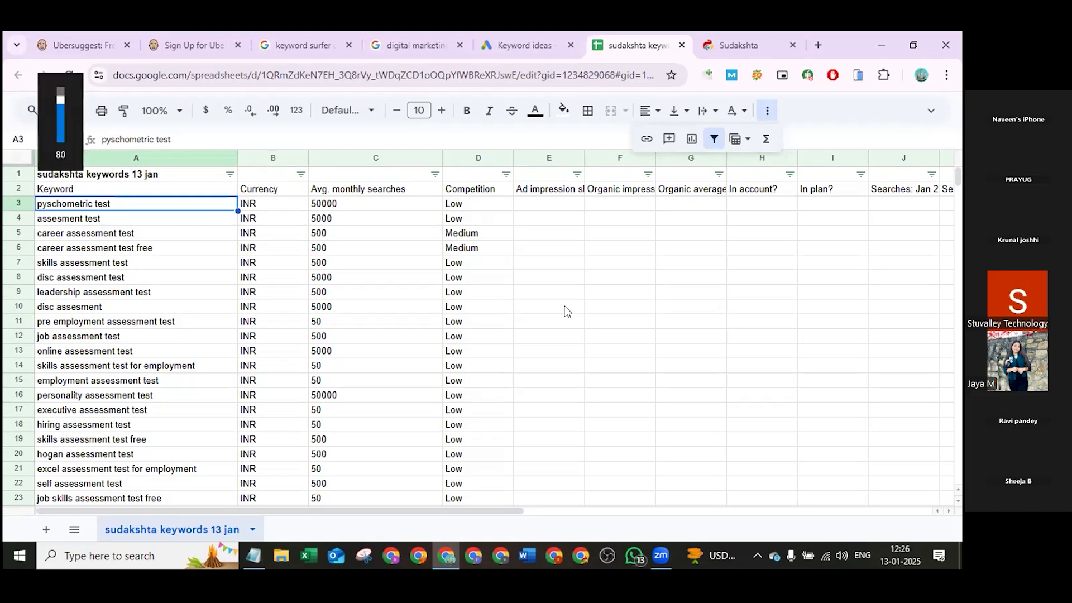
key(XF86AudioRaiseVolume)
key(XF86AudioRaiseVolume)
key(XF86AudioRaiseVolume)
key(XF86AudioRaiseVolume)
key(XF86AudioRaiseVolume)
key(XF86AudioRaiseVolume)
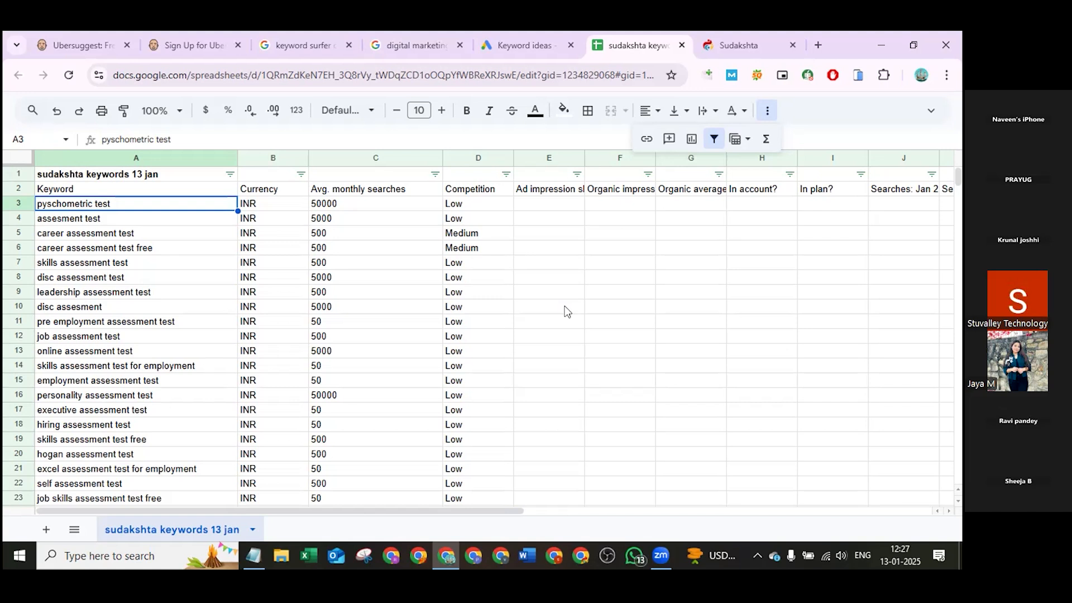
click(97, 234)
Zoom the sheet to 125% and select the disc assesment row and the job and online assessment test keywords.
key(ctrl+plus)
key(ctrl+plus)
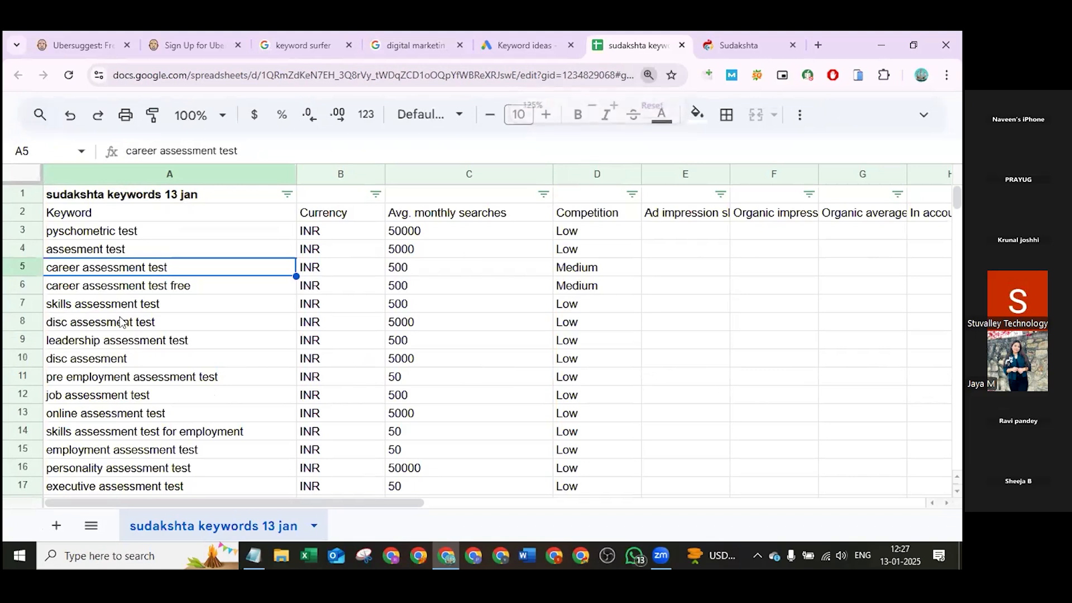
scroll(122, 324, down, 1)
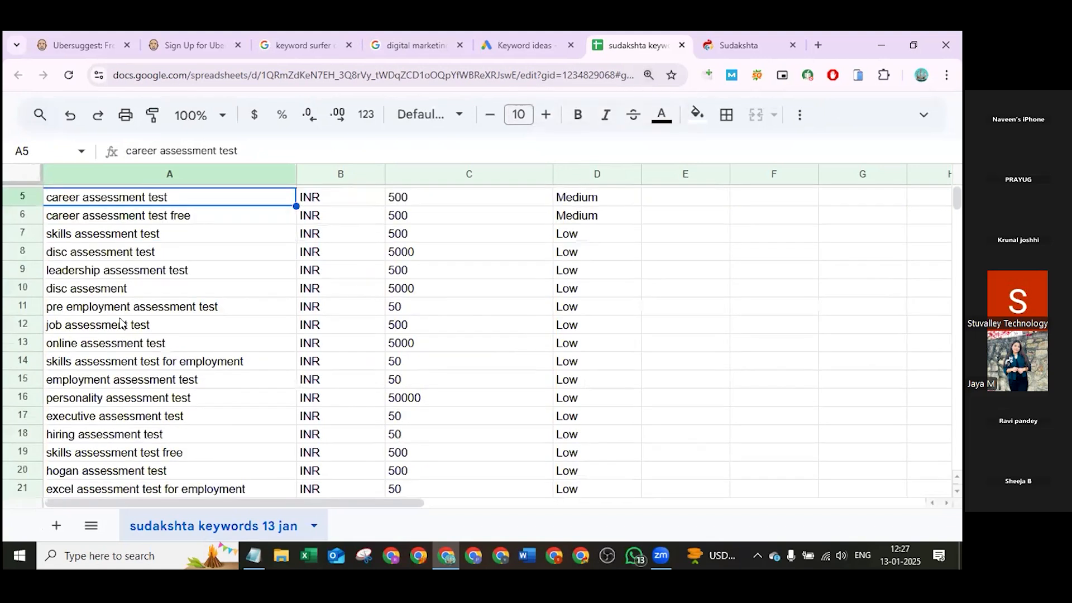
click(39, 289)
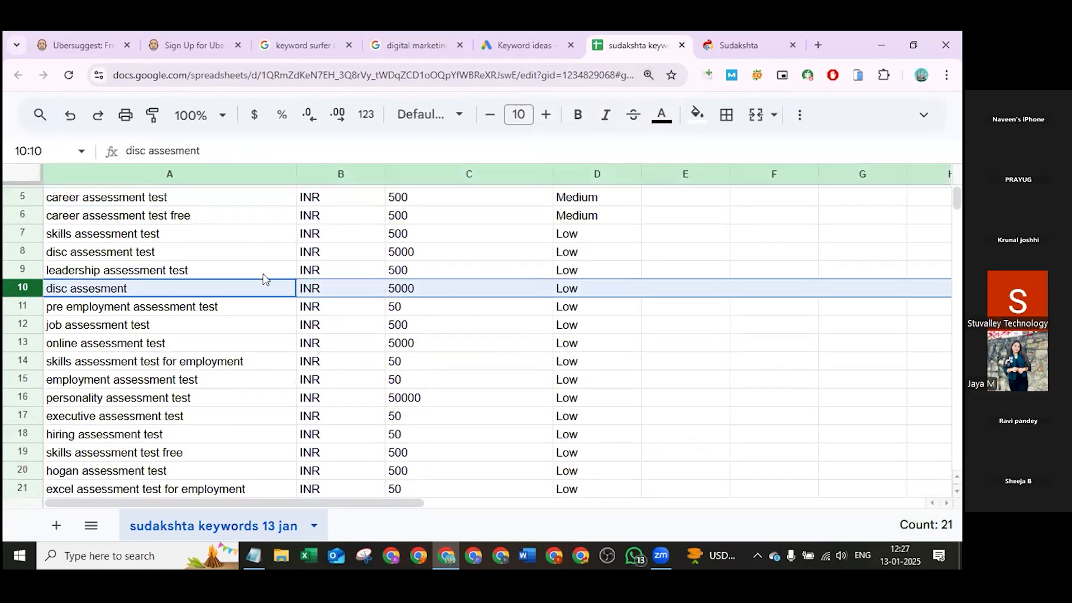
click(91, 325)
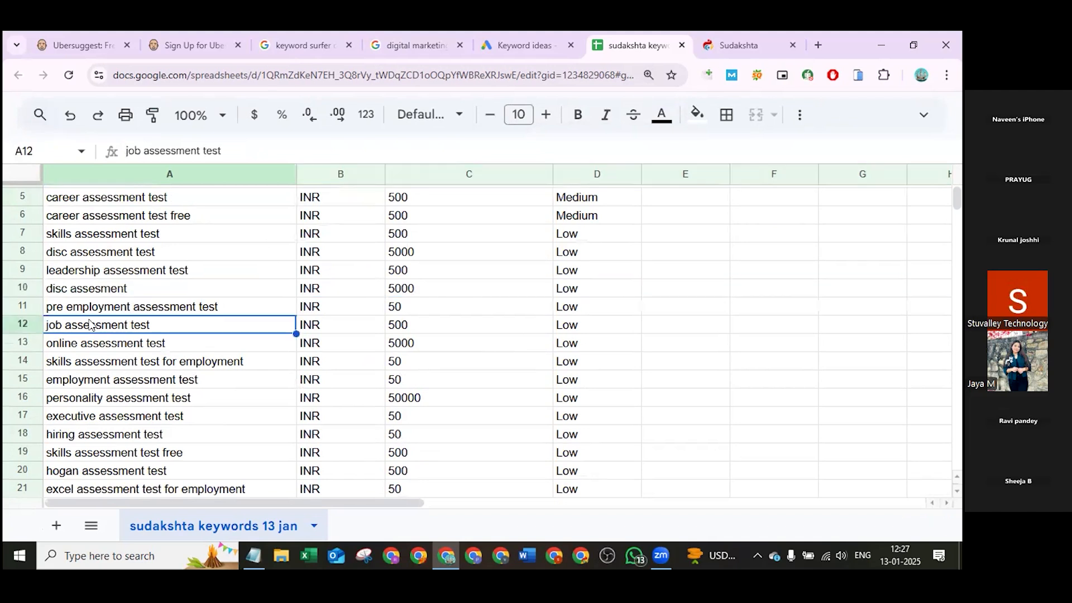
click(121, 345)
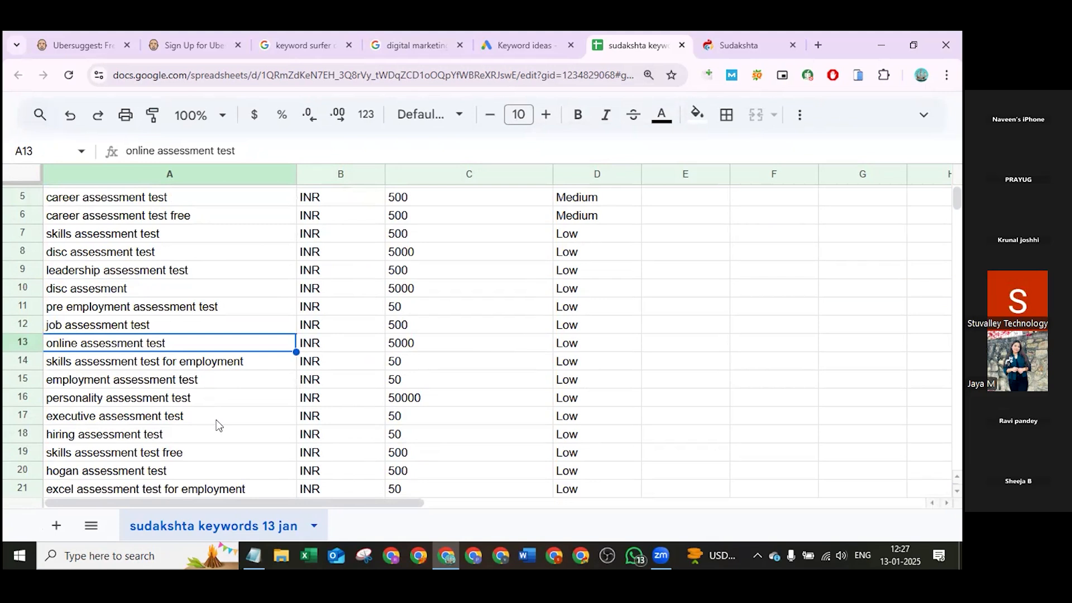
click(682, 295)
scroll(350, 335, up, 2)
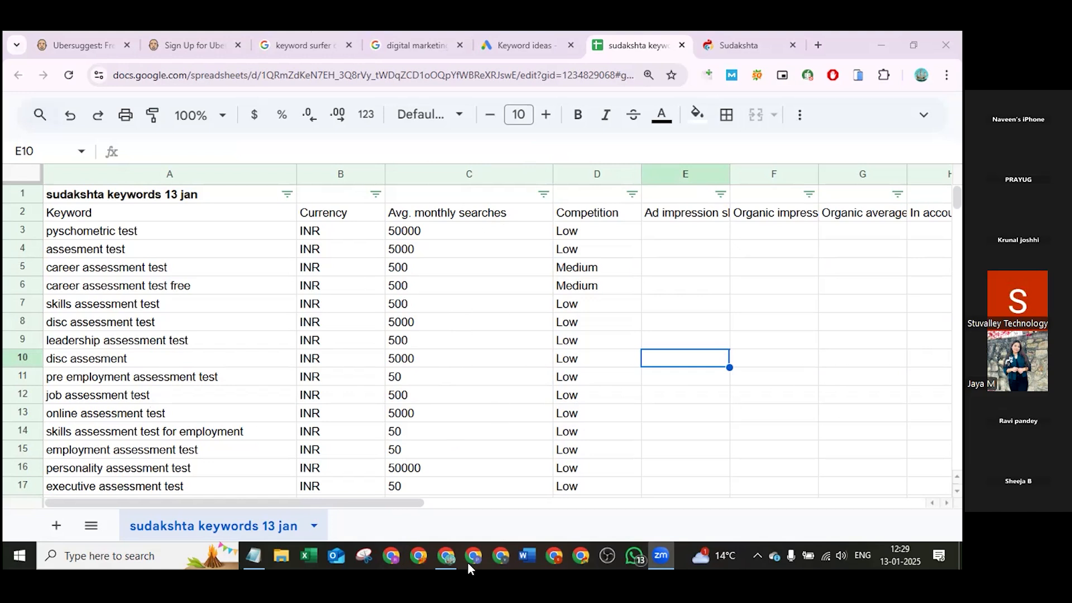
In a new window, open Search Console's URL Inspection from the 'goo' suggestion and go to Overview.
click(421, 561)
click(314, 76)
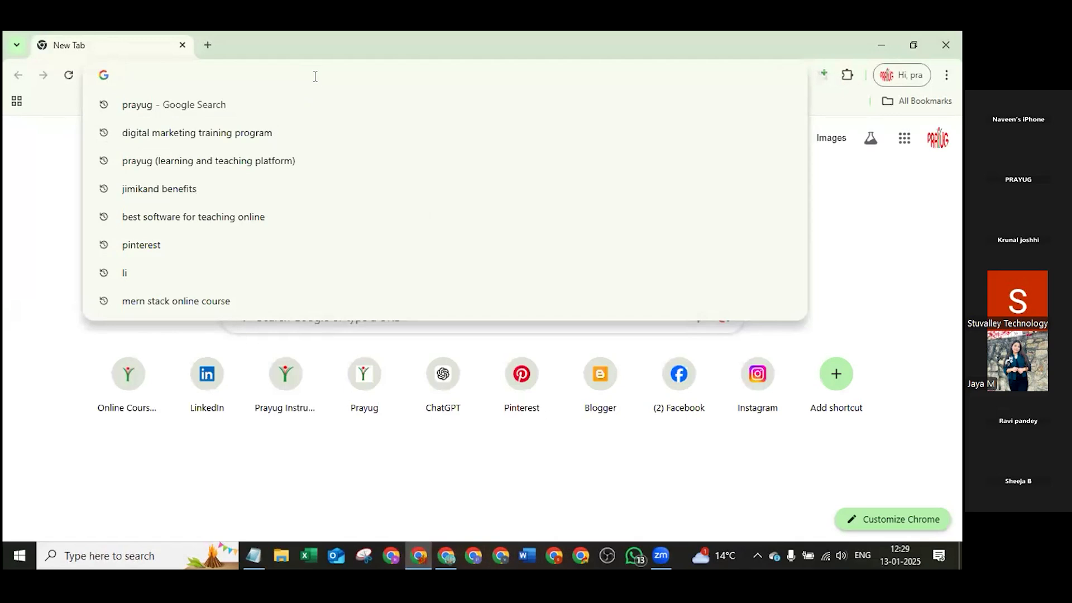
click(46, 194)
click(229, 75)
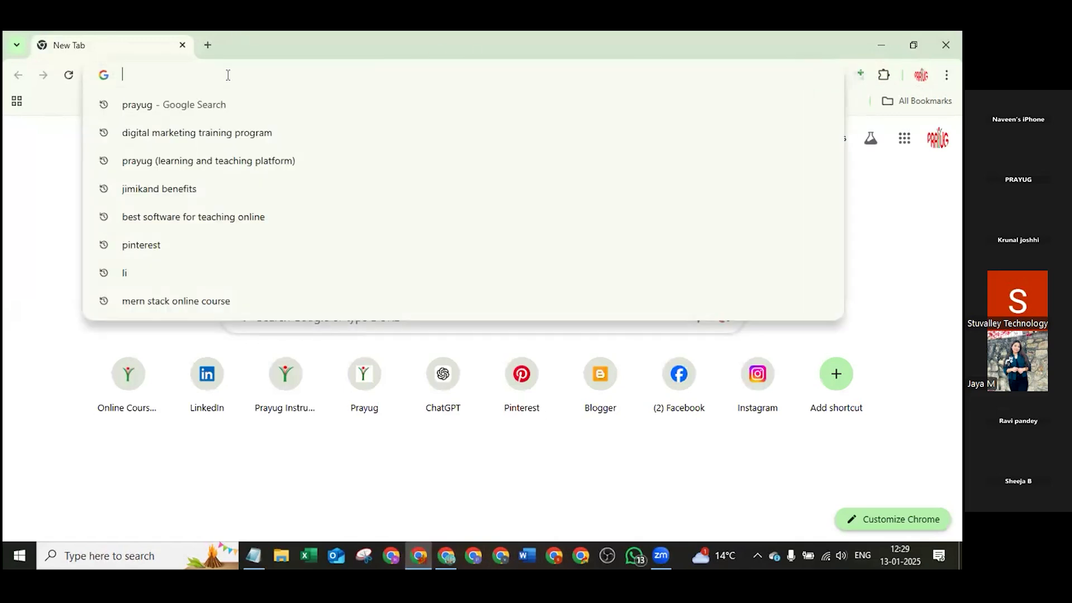
text(goo)
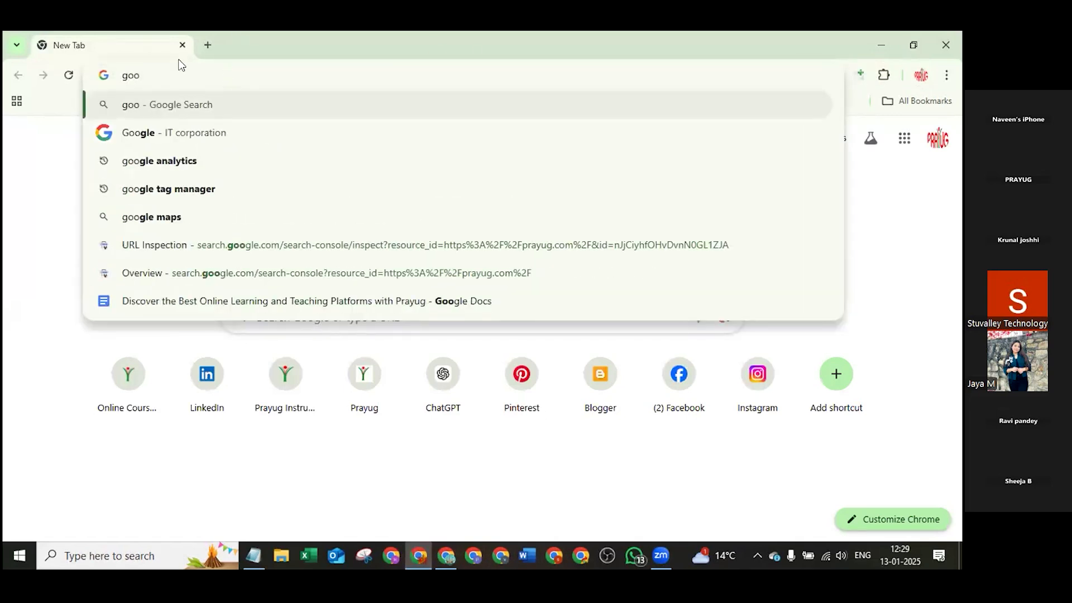
click(216, 245)
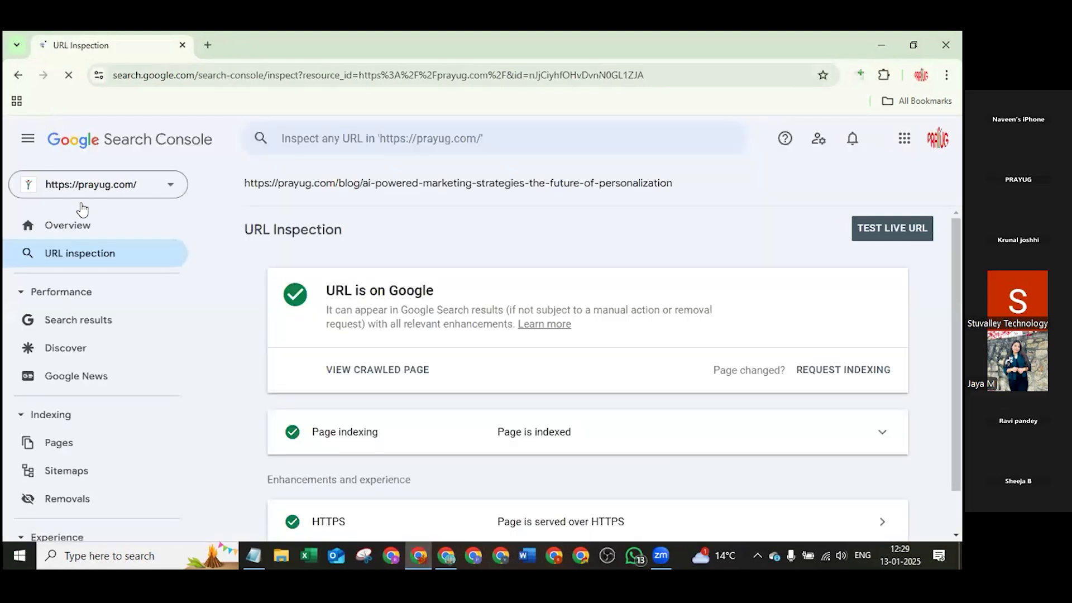
click(77, 225)
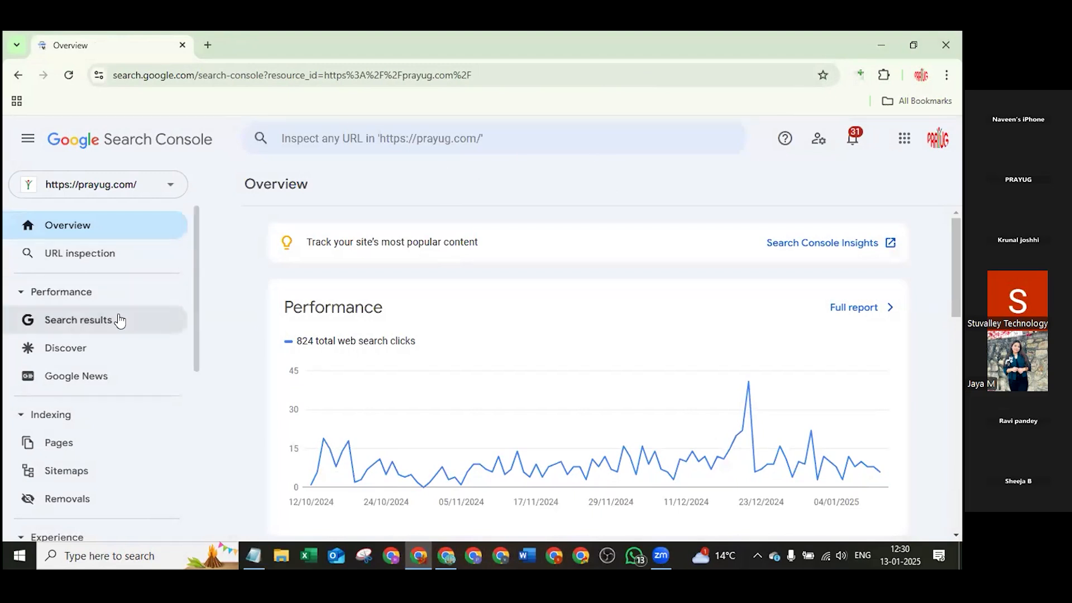
Open Performance > Search results at 90% zoom and scroll to the Top queries Rows per page control.
click(109, 327)
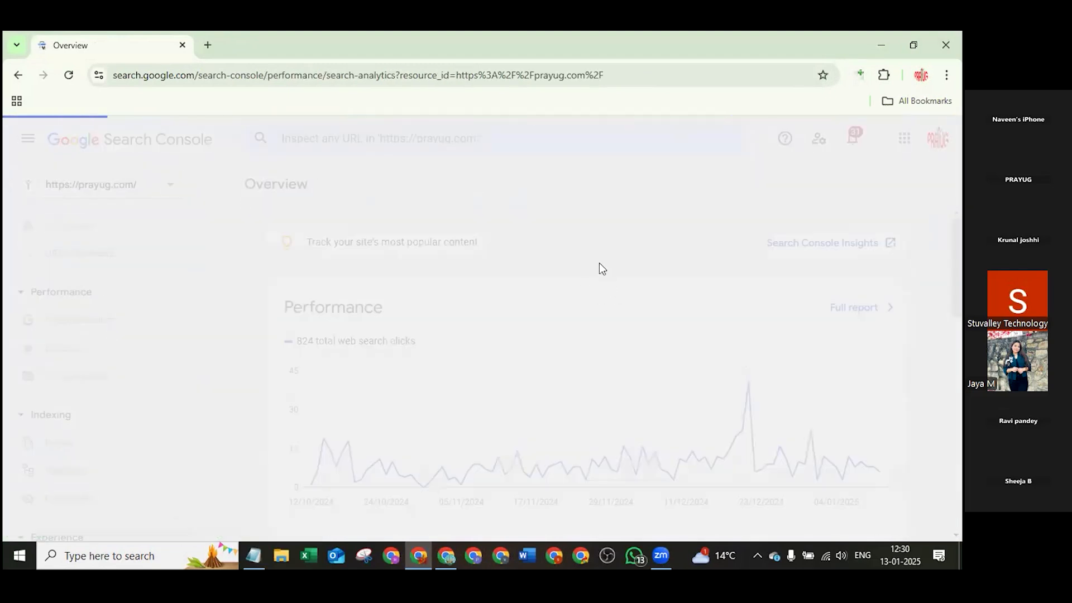
scroll(587, 311, down, 8)
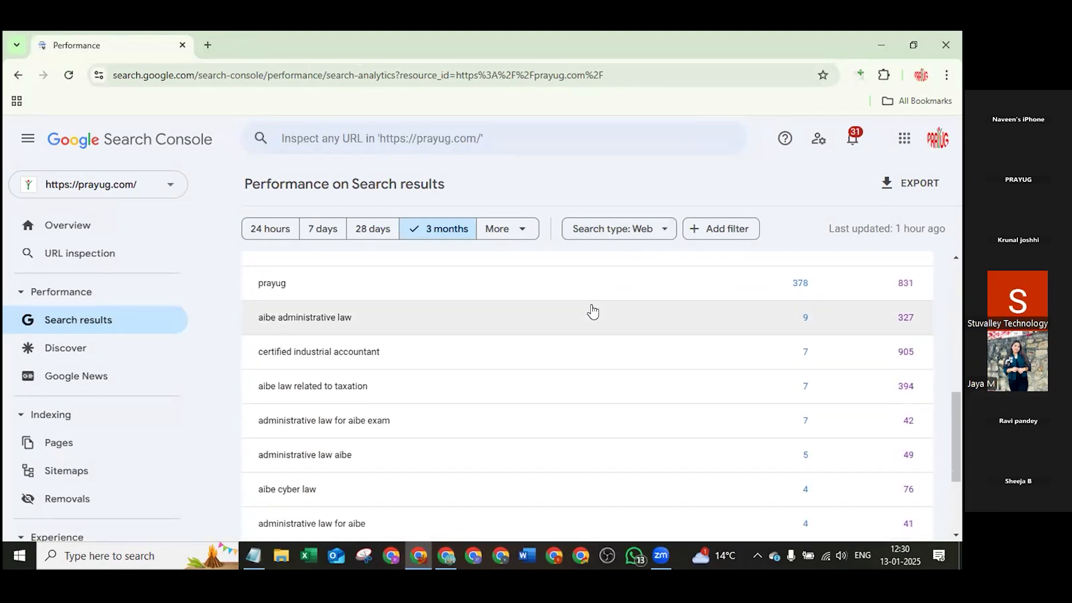
key(ctrl+minus)
scroll(573, 329, up, 1)
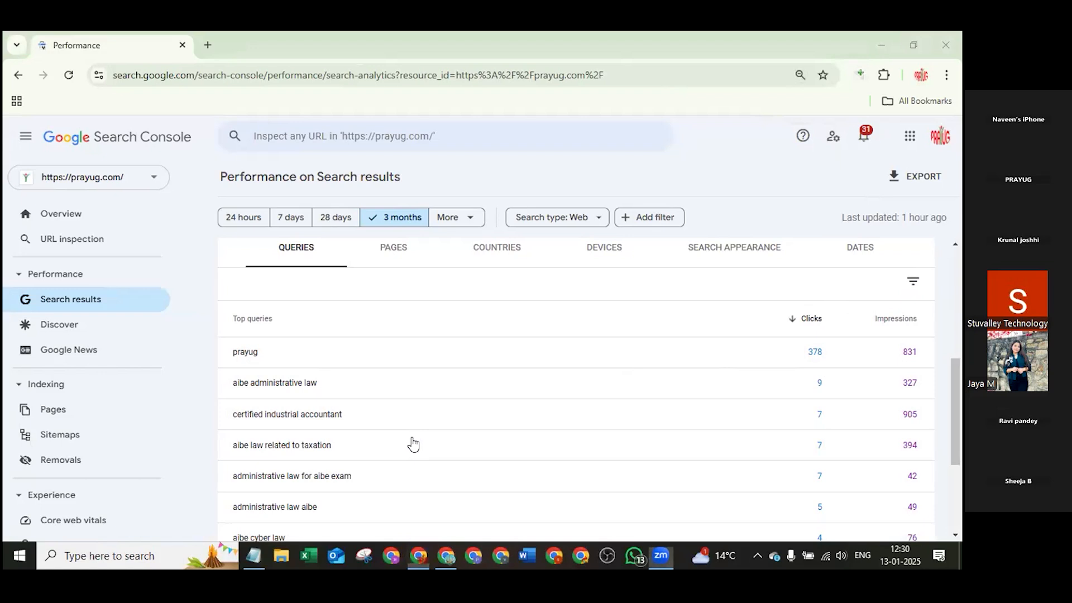
click(730, 174)
scroll(749, 314, down, 3)
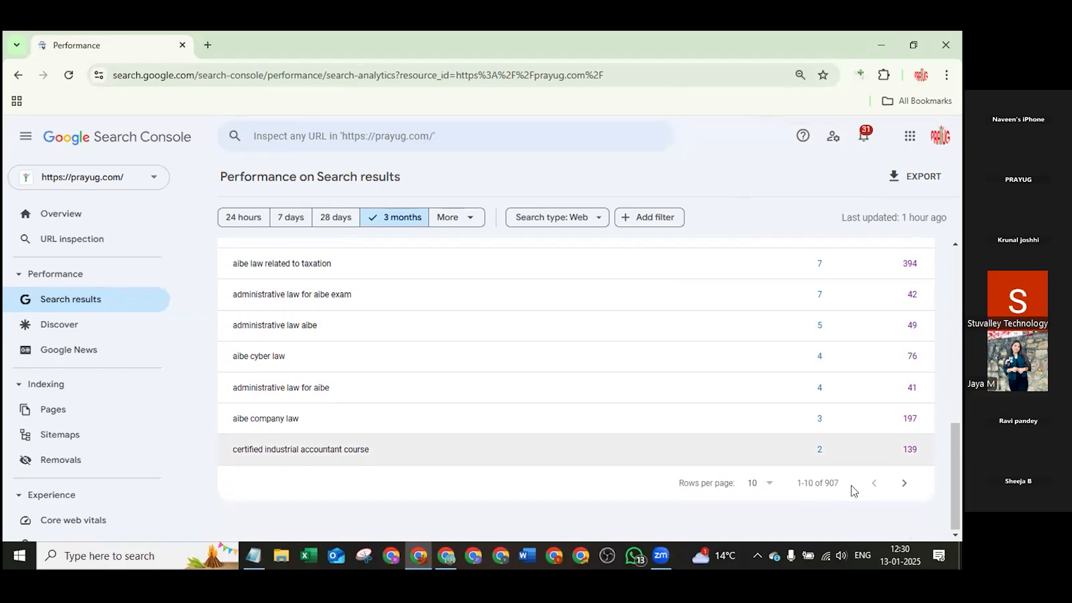
click(765, 483)
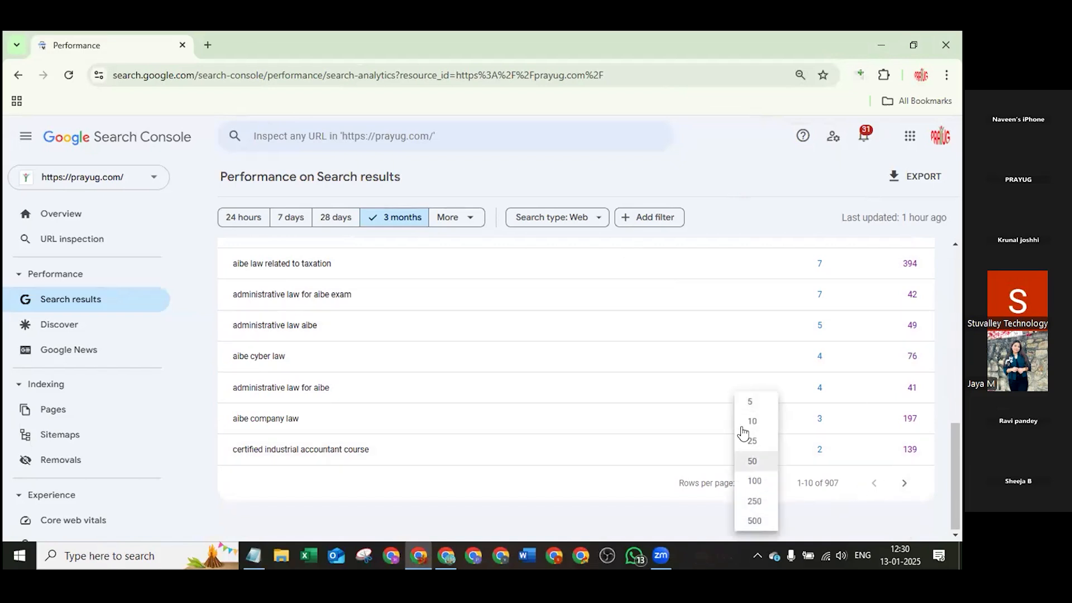
Show 500 query rows per page and scroll through the long top queries list.
click(751, 521)
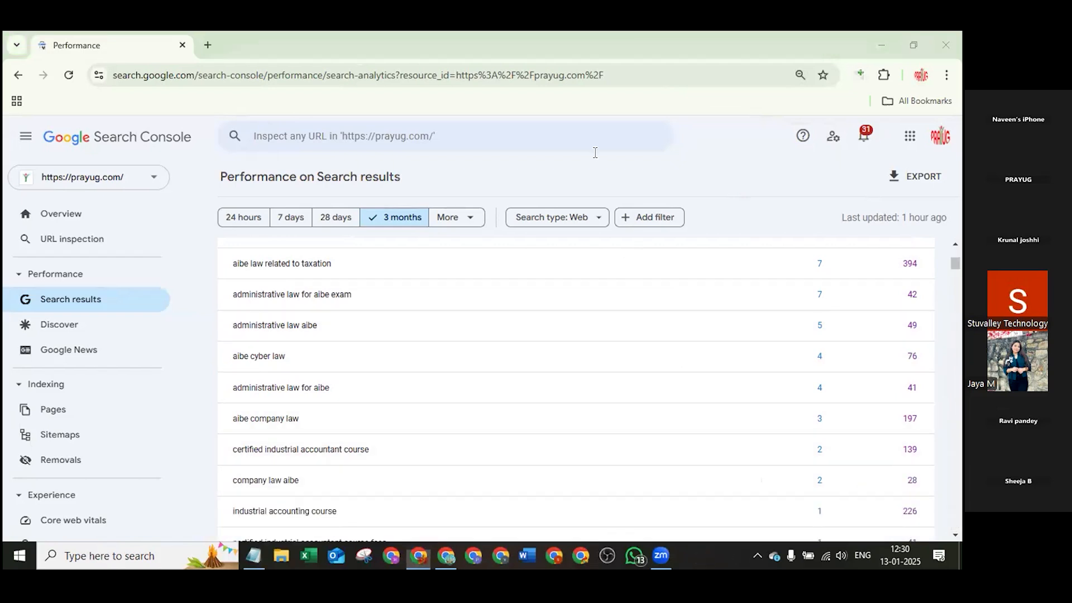
scroll(615, 400, down, 3)
scroll(631, 338, down, 1)
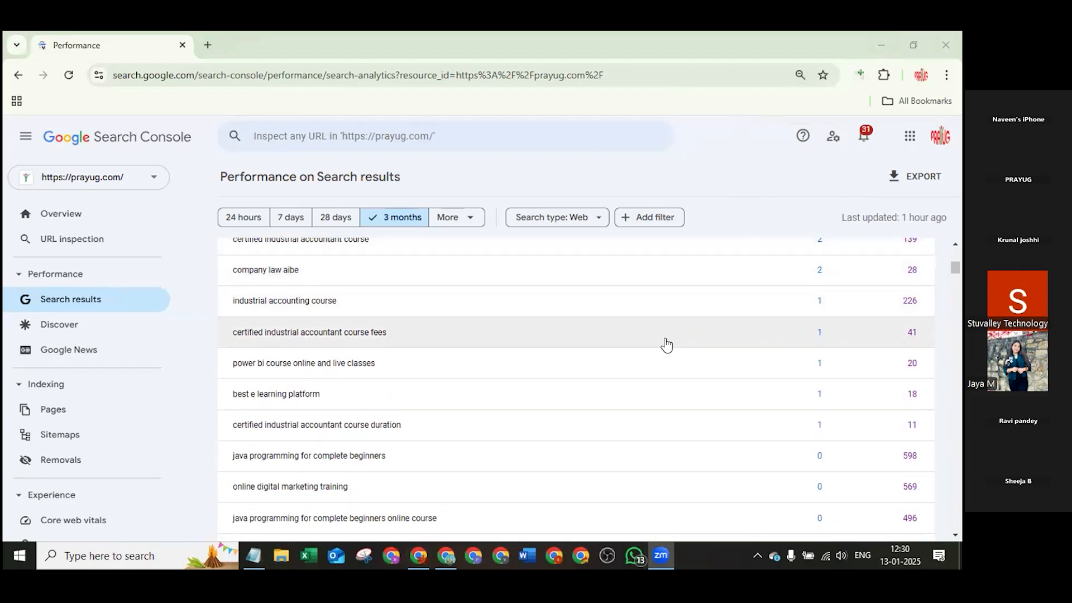
scroll(666, 345, down, 2)
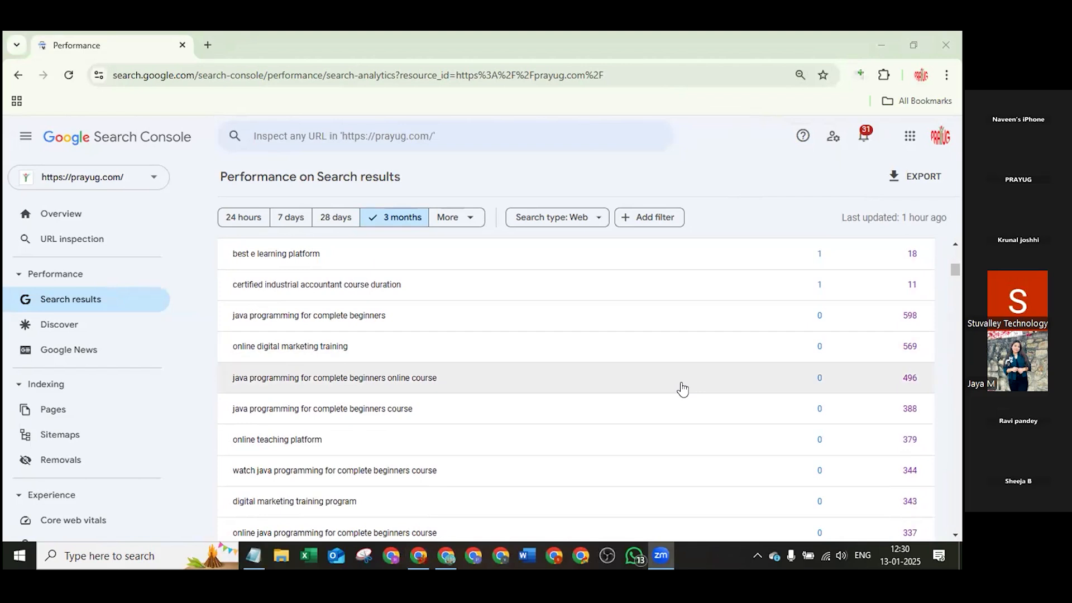
scroll(683, 390, down, 2)
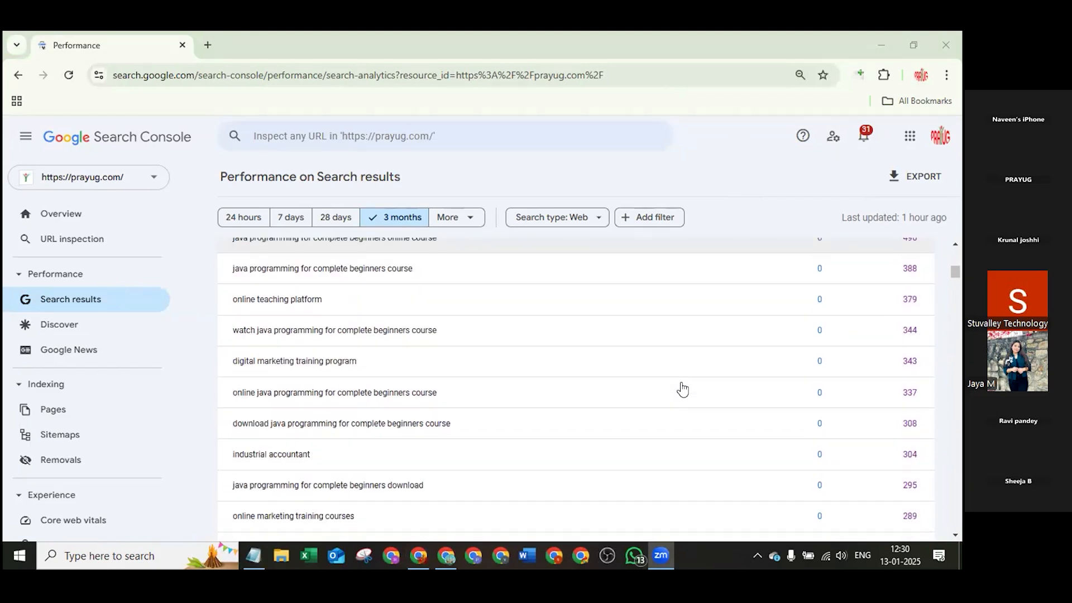
scroll(683, 389, down, 1)
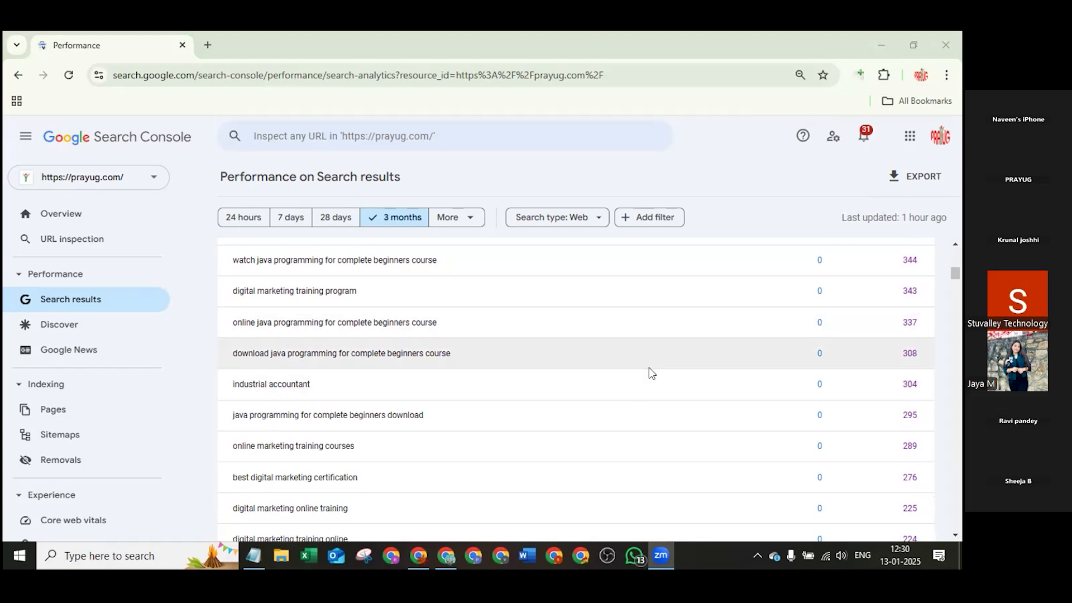
scroll(649, 367, down, 1)
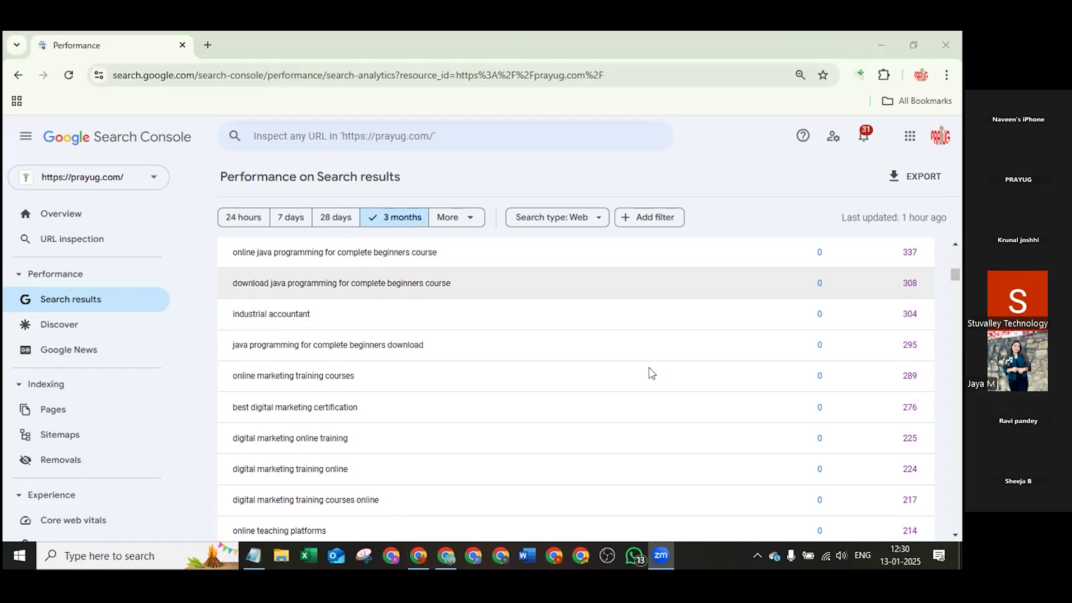
scroll(649, 368, down, 2)
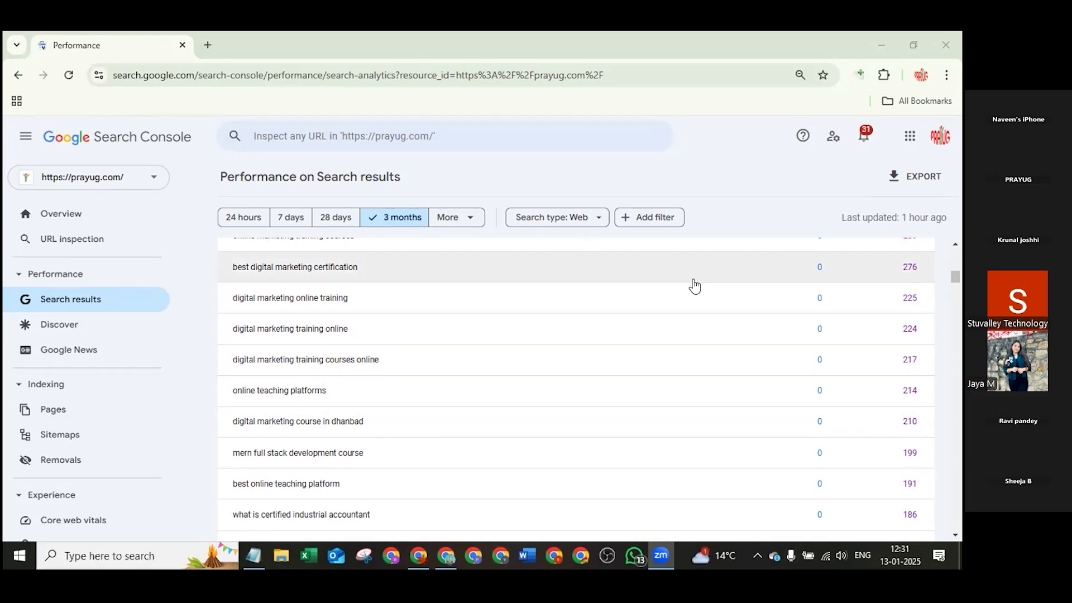
scroll(687, 357, down, 4)
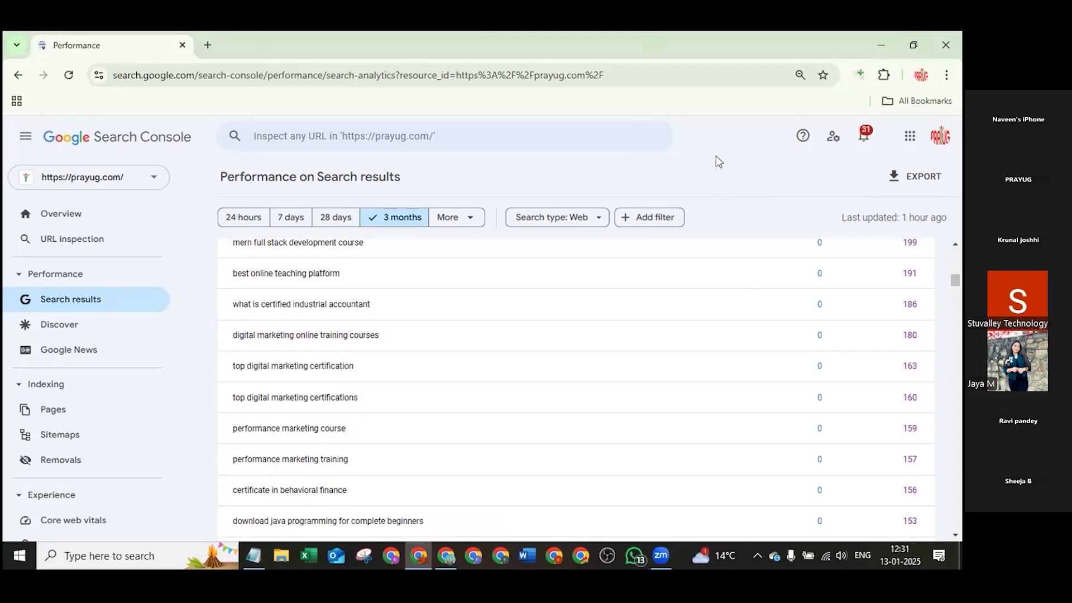
scroll(720, 290, down, 3)
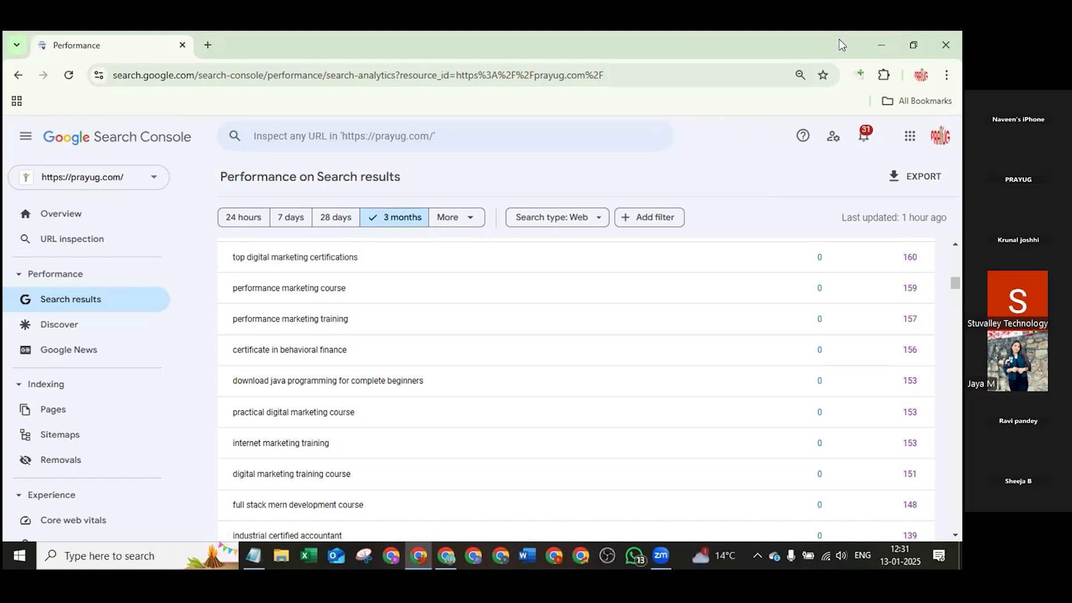
Close the Search Console window and search Google for 'psychometric test' in a new tab.
click(944, 44)
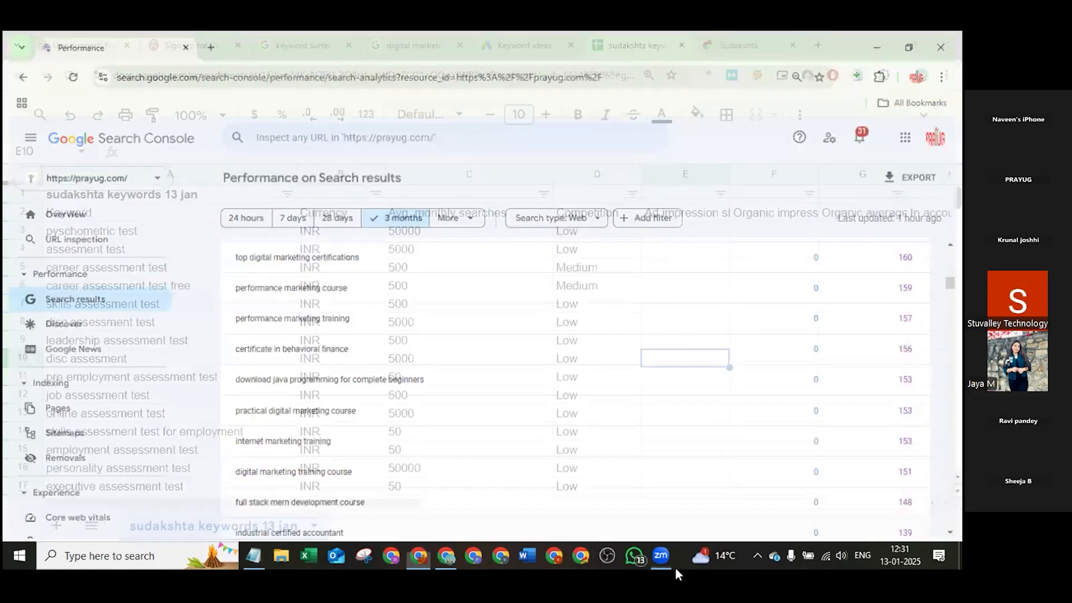
click(817, 45)
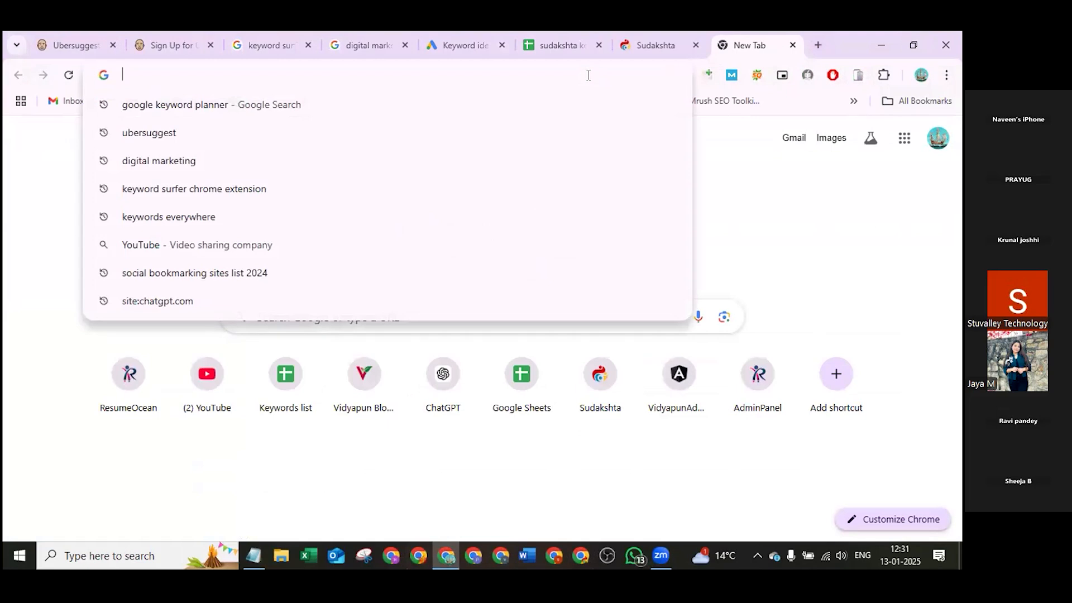
text(psych)
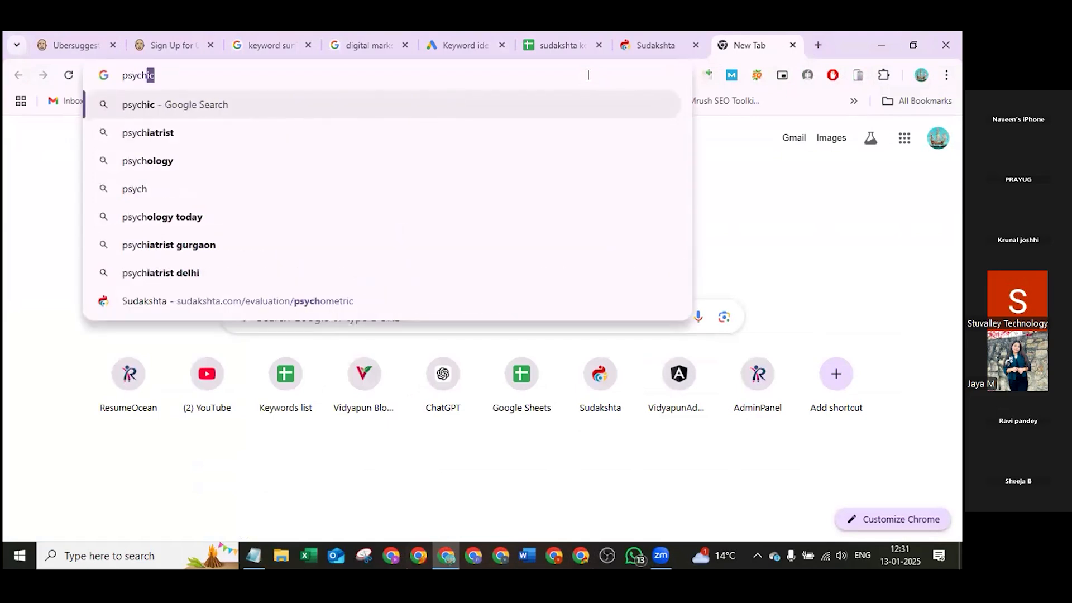
text(ometric test)
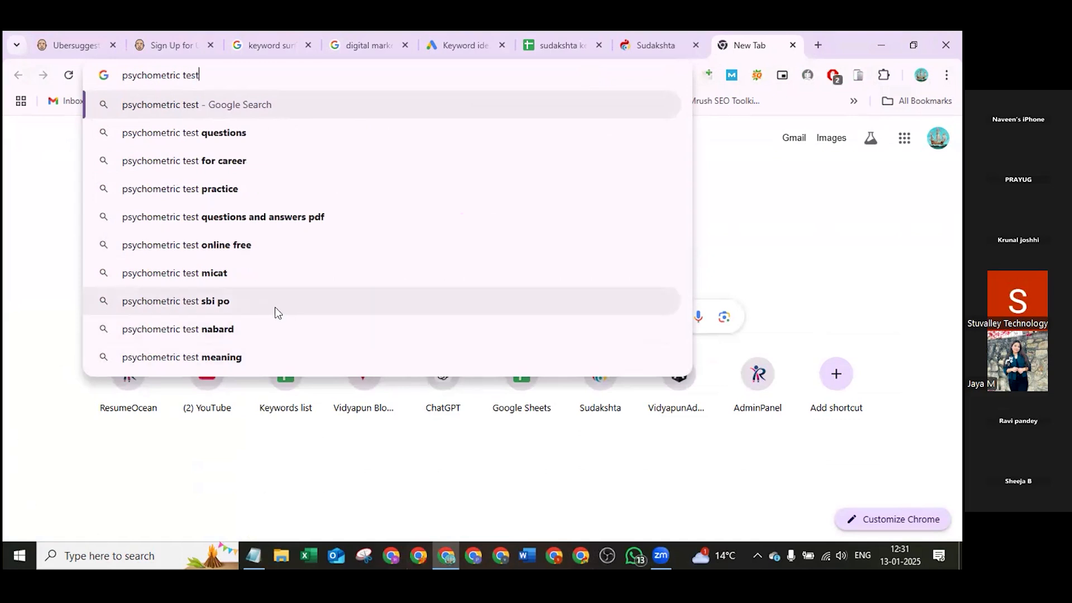
key(Return)
Open the sponsored mettl.com Best Psychometric Test ad in a new tab.
scroll(589, 277, down, 10)
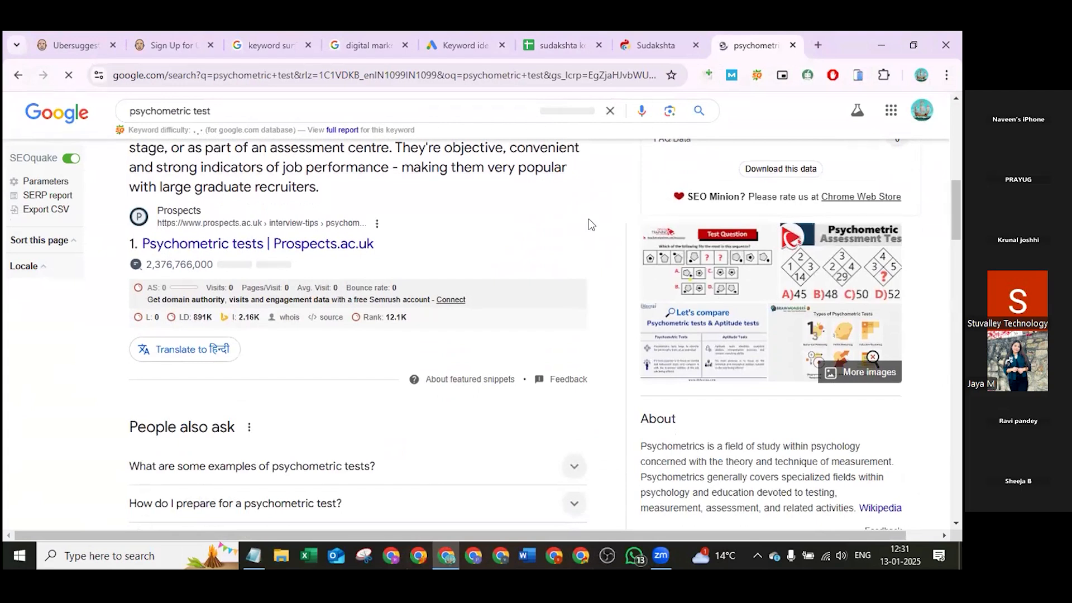
scroll(591, 224, up, 6)
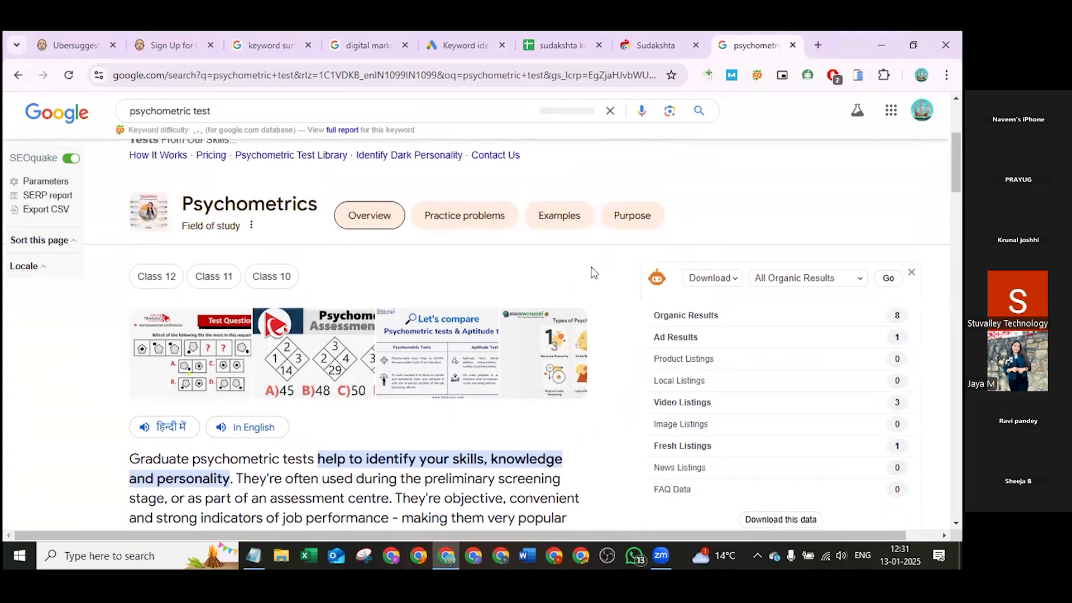
scroll(591, 268, up, 3)
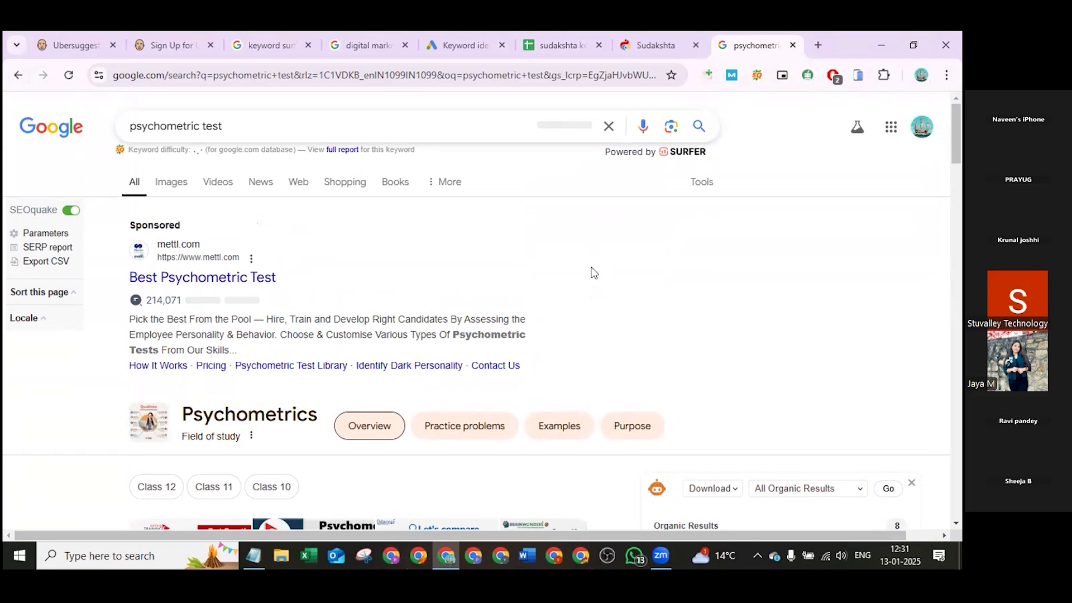
key(ctrl+plus)
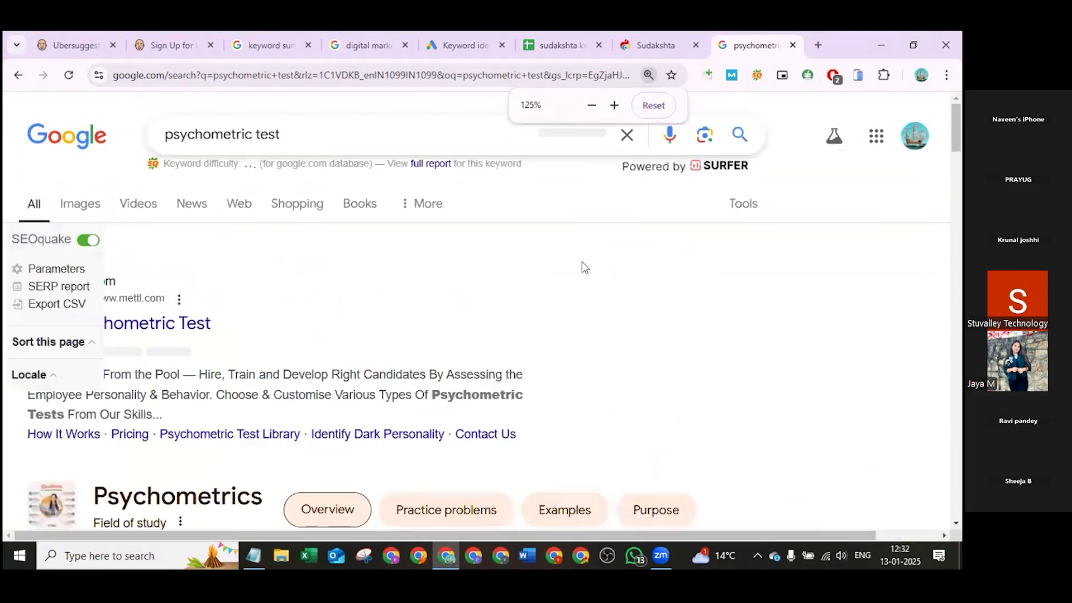
key(ctrl+minus)
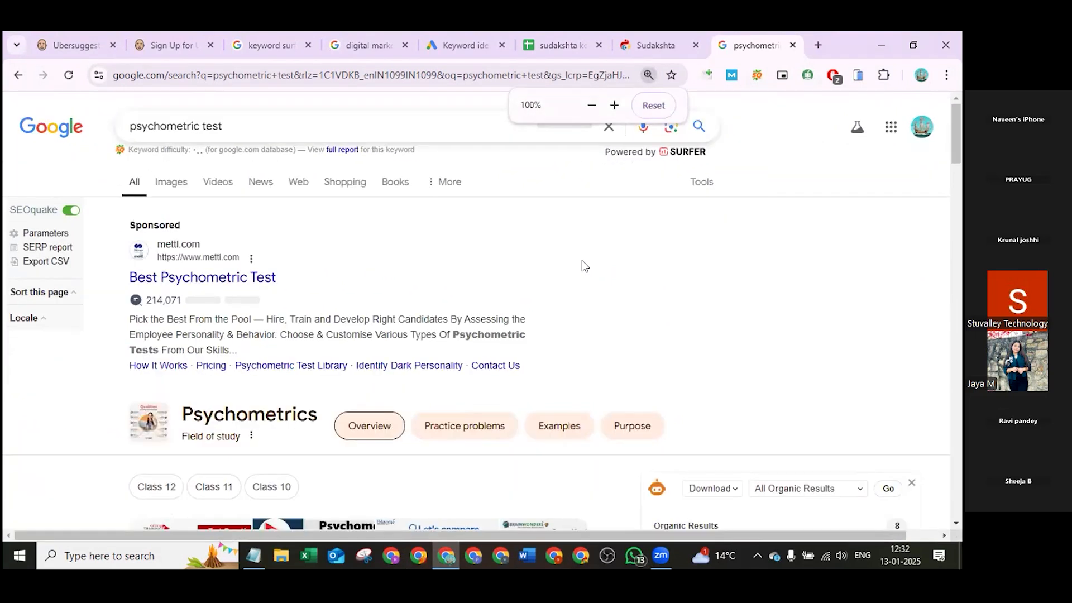
right_click(209, 277)
click(274, 296)
On the mettl page, dismiss the chatbot popup and select the 'Psychometric Testing in Recruitment' heading.
click(770, 35)
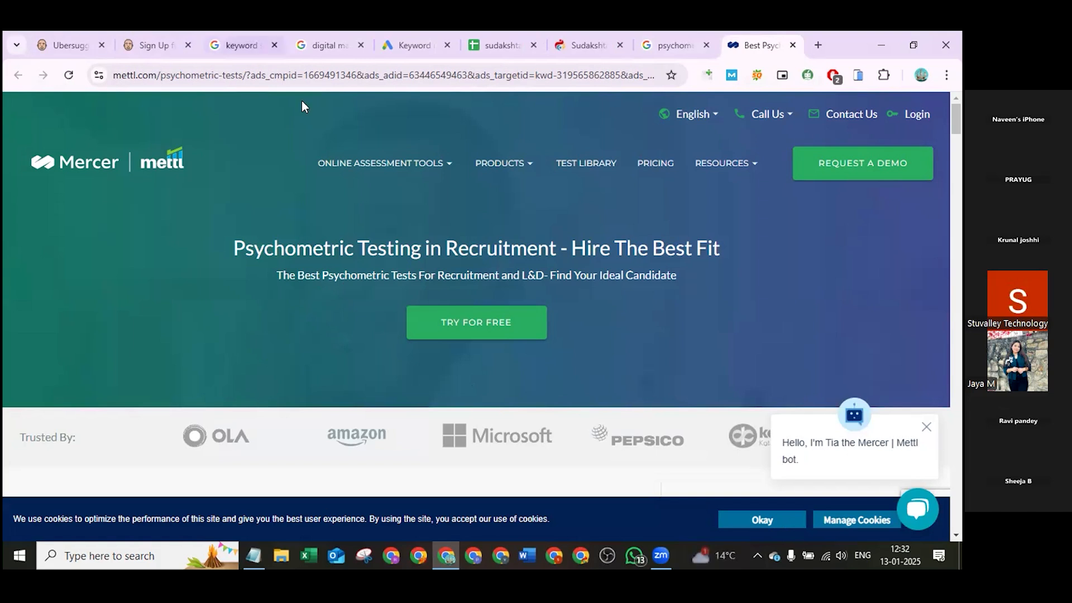
drag(233, 247, 715, 250)
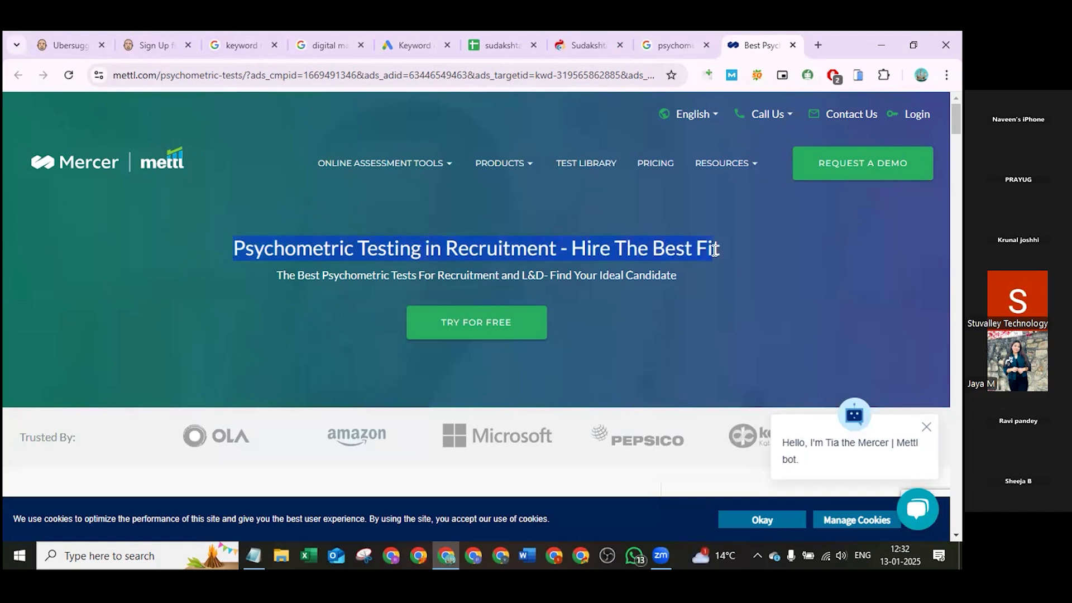
click(926, 427)
click(371, 253)
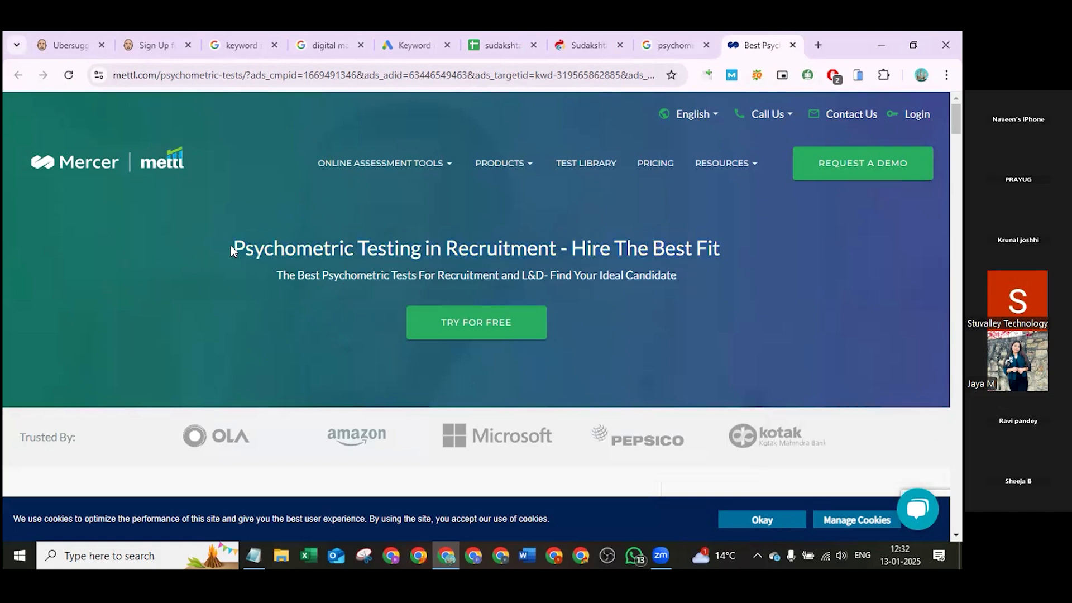
drag(231, 250, 554, 254)
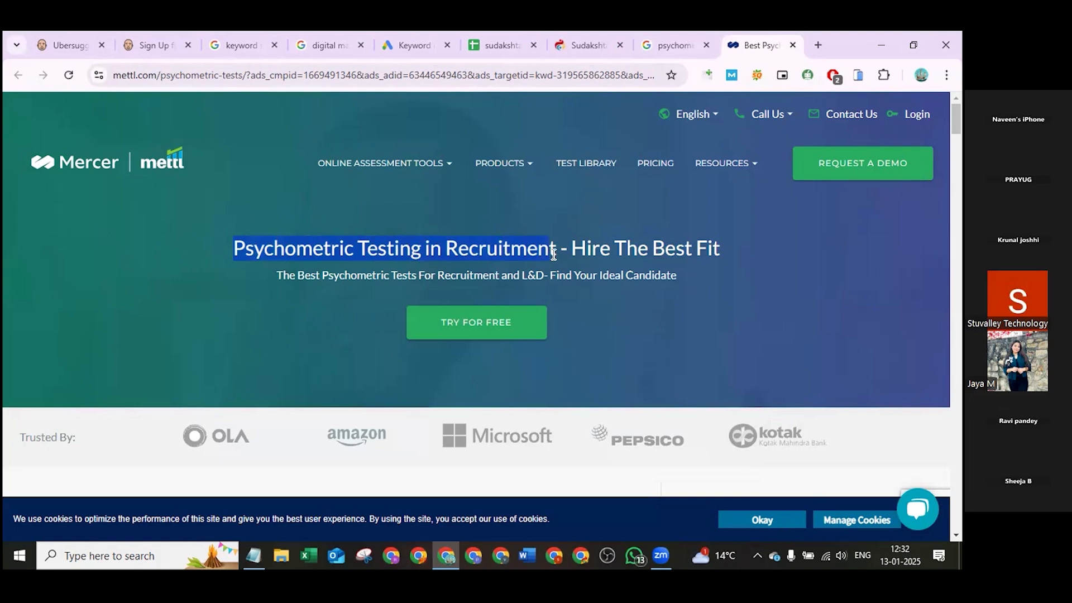
Select 'psychometric-tests' in the page address, then view the page source with Ctrl+U.
click(337, 78)
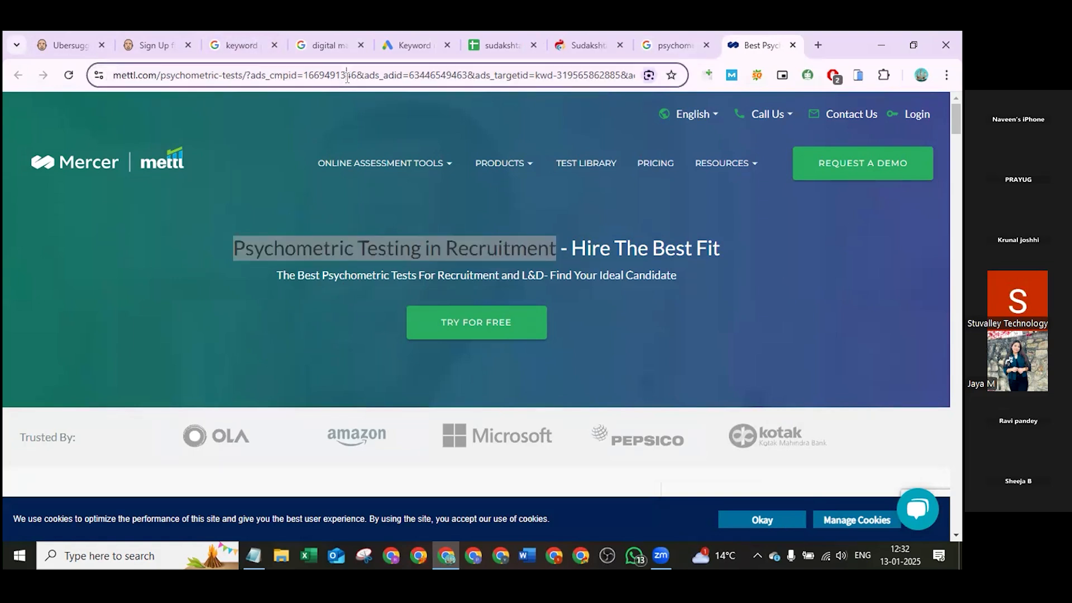
click(150, 75)
drag(193, 75, 273, 75)
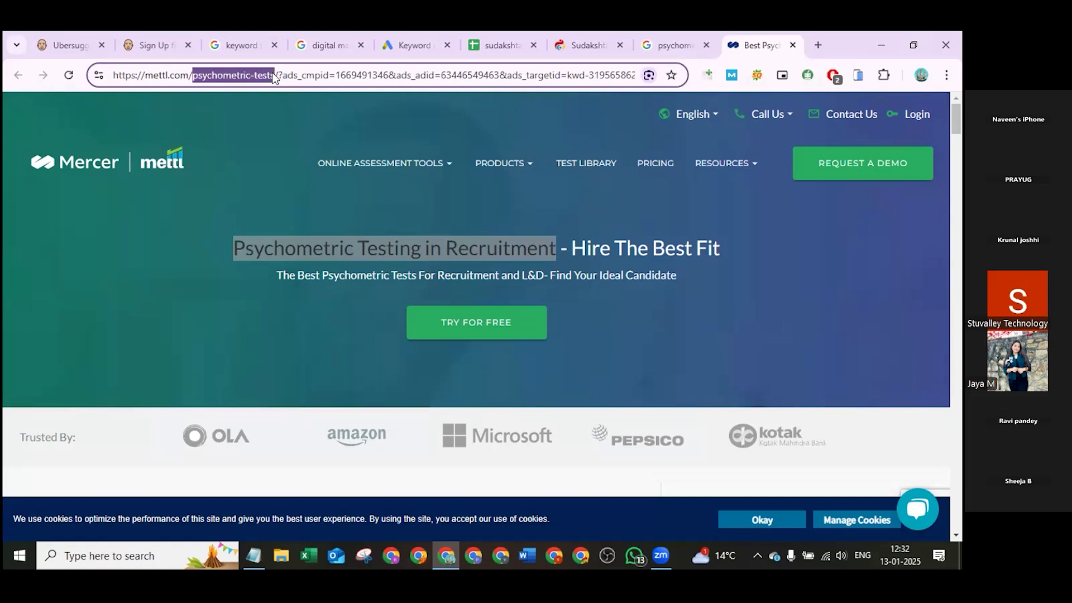
click(249, 130)
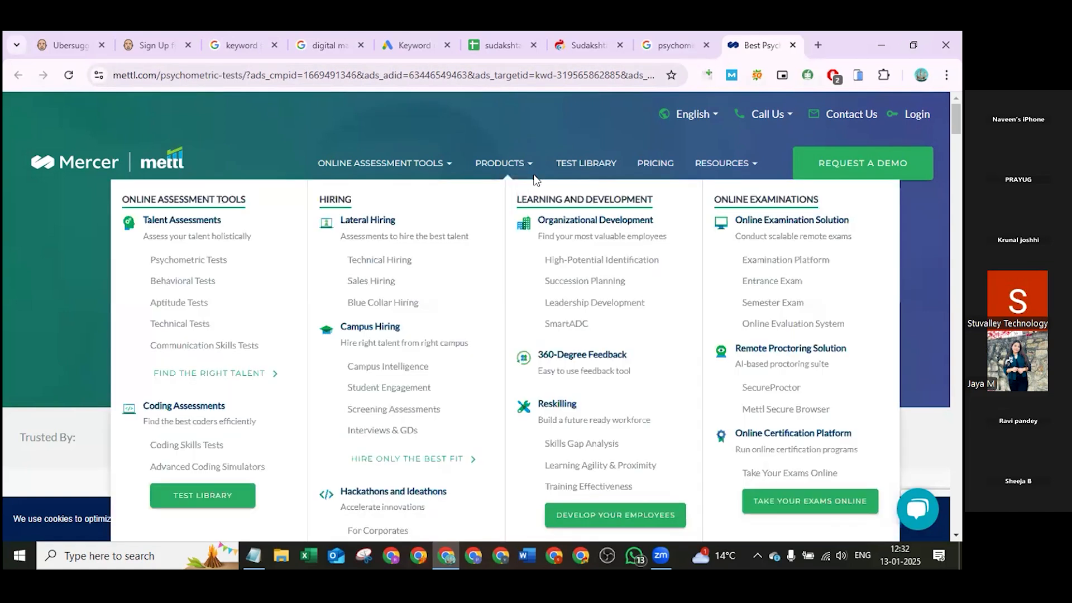
key(ctrl+u)
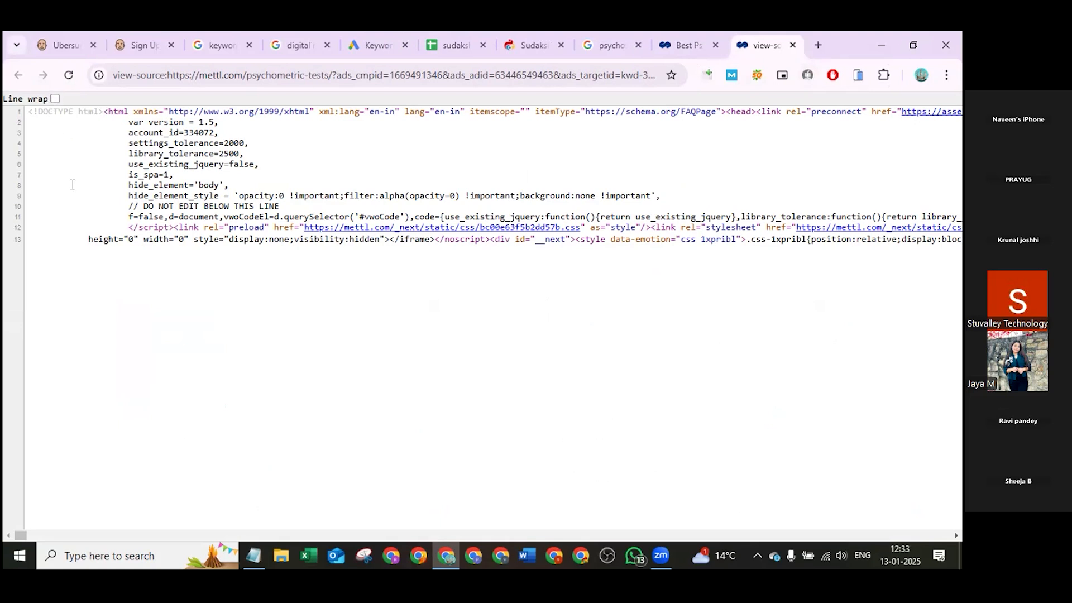
Turn on line wrap and search the page source for 'description'.
click(54, 98)
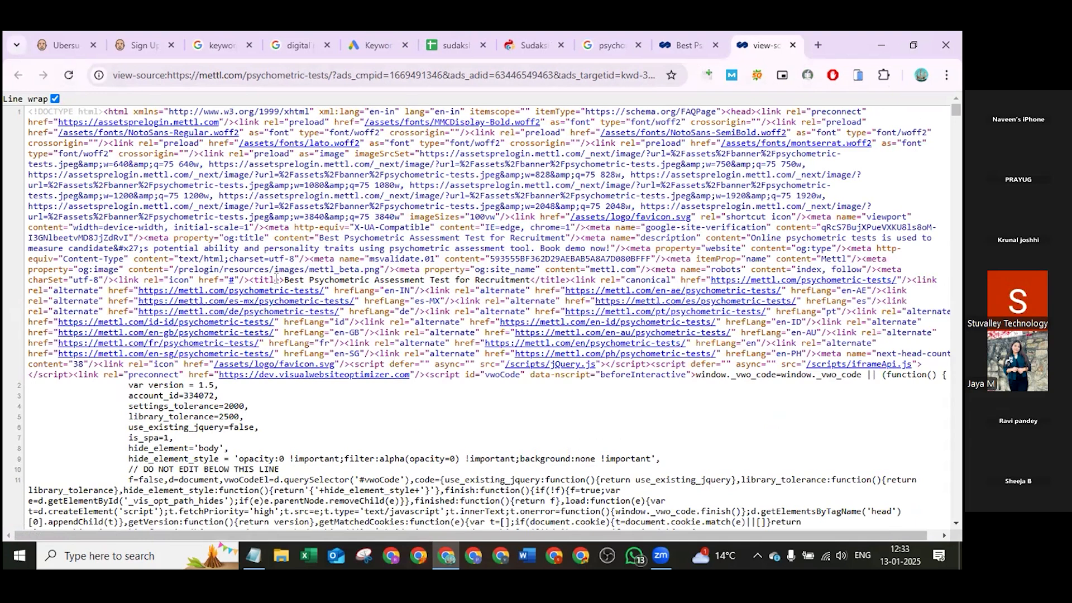
scroll(321, 386, down, 3)
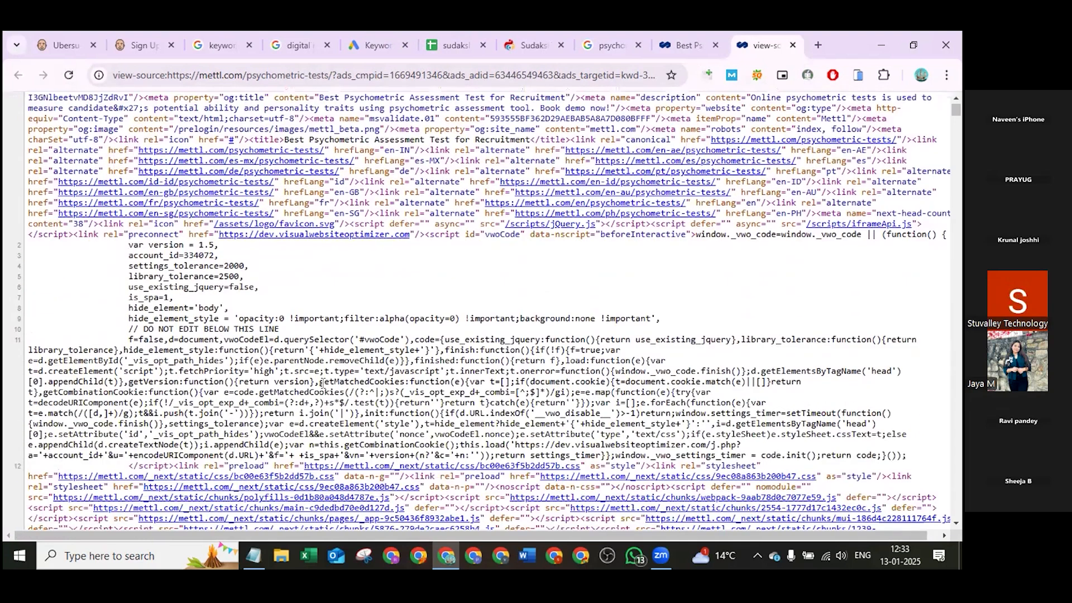
key(ctrl+f)
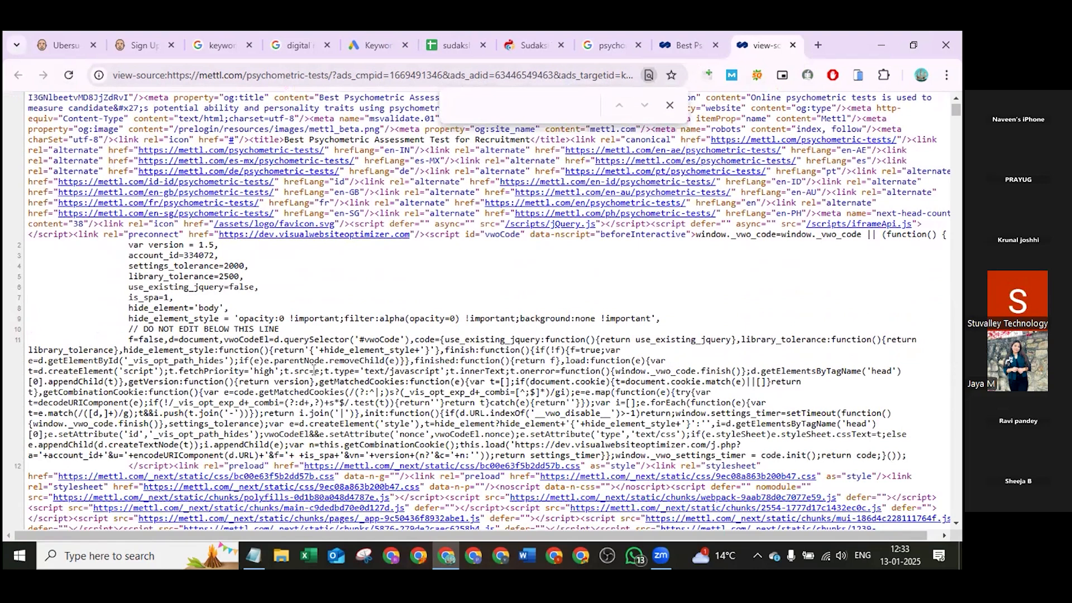
scroll(314, 369, up, 3)
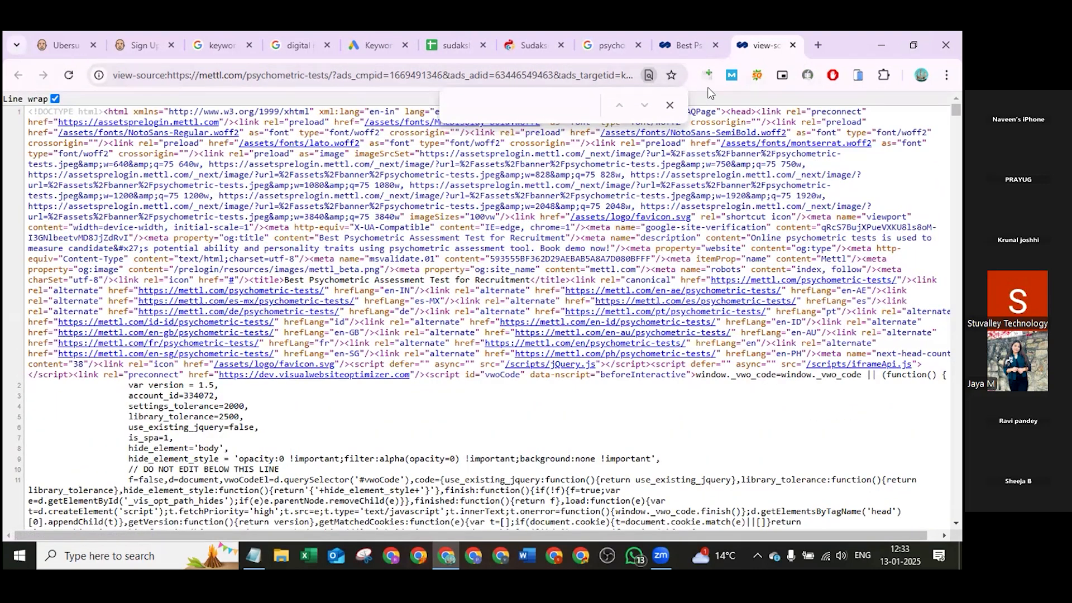
click(670, 105)
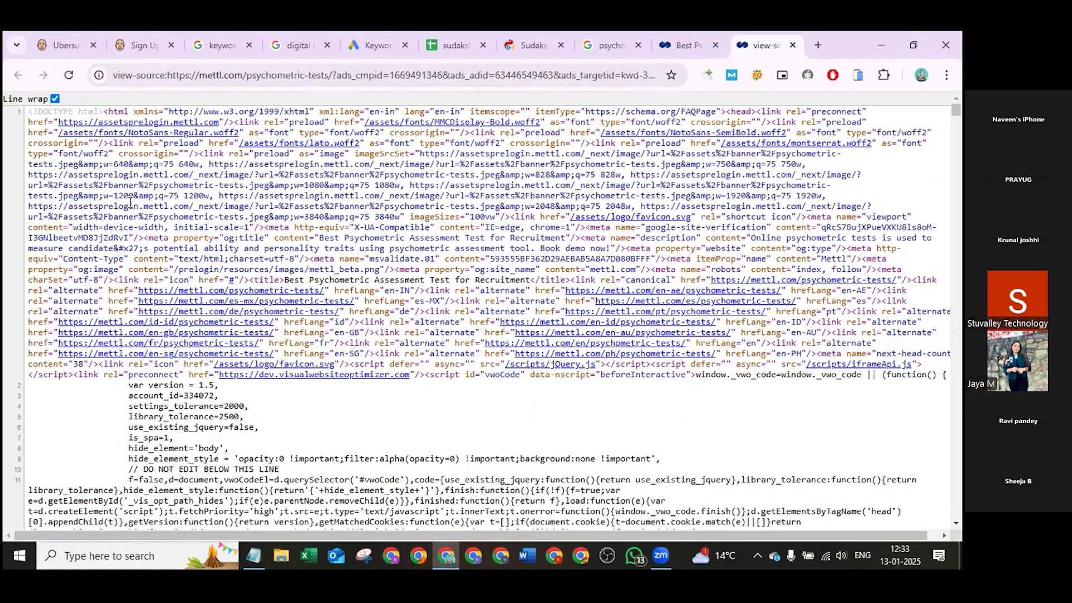
key(ctrl+f)
text(meta)
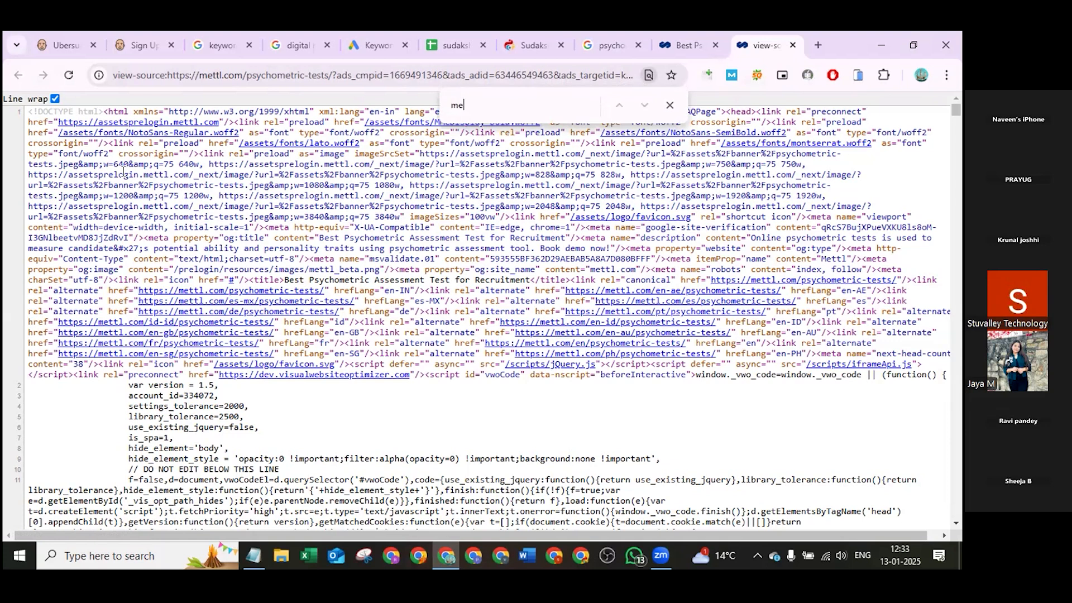
key(BackSpace)
key(BackSpace)
key(BackSpace)
text(descr)
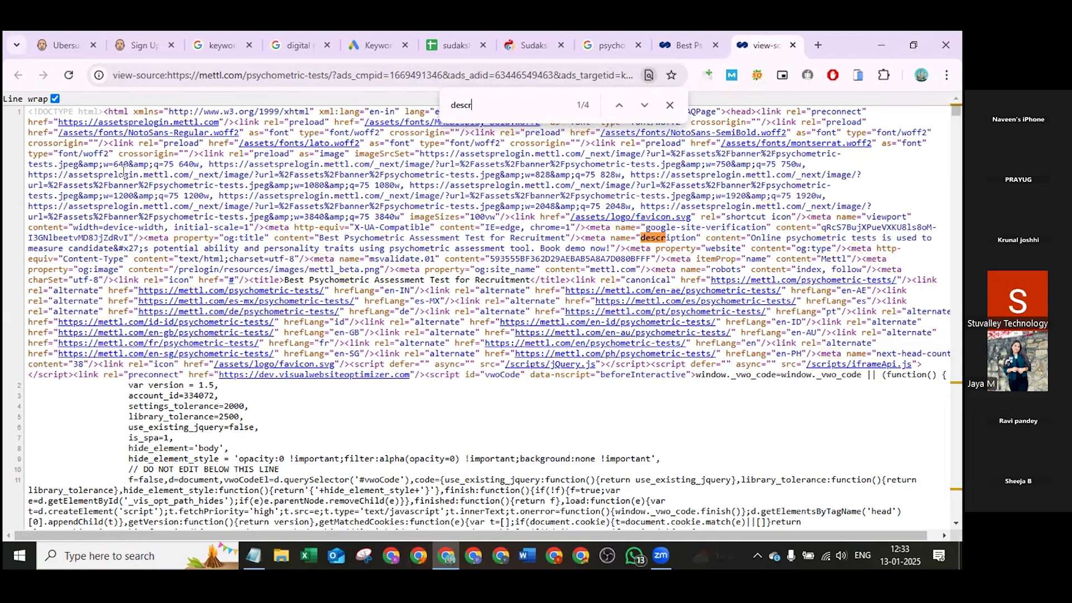
text(iption)
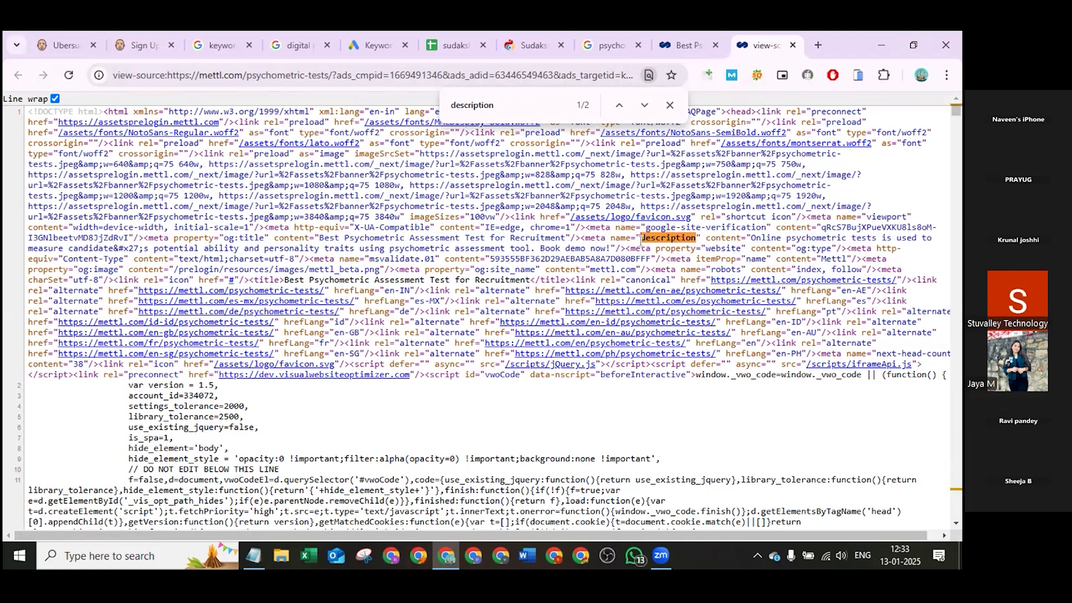
Select the meta description and page title text, close find, and return to the live mettl page.
drag(752, 239, 607, 249)
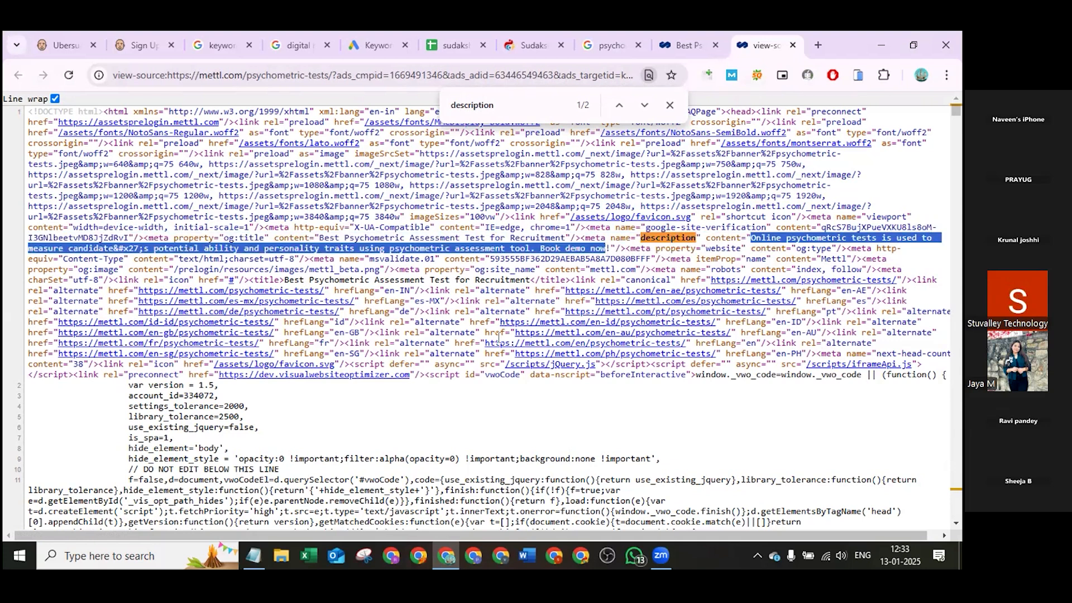
click(490, 410)
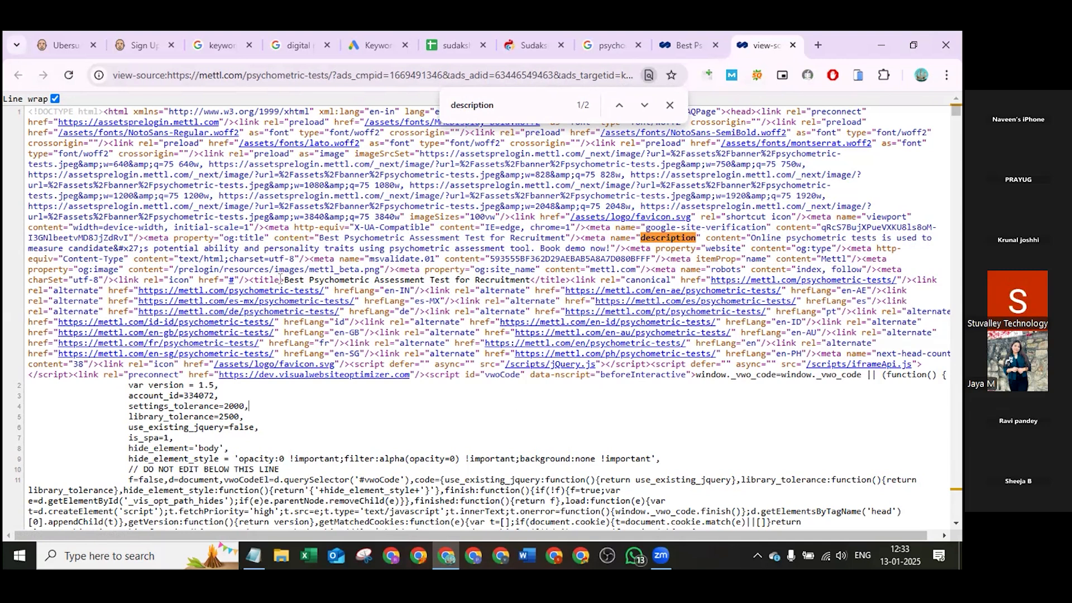
drag(309, 280, 450, 281)
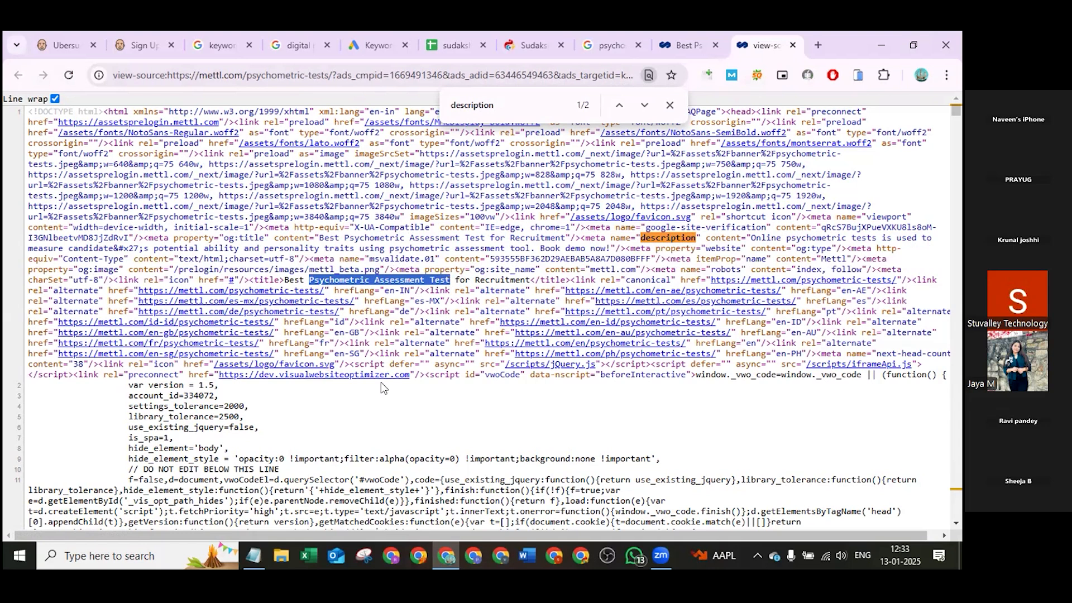
click(368, 426)
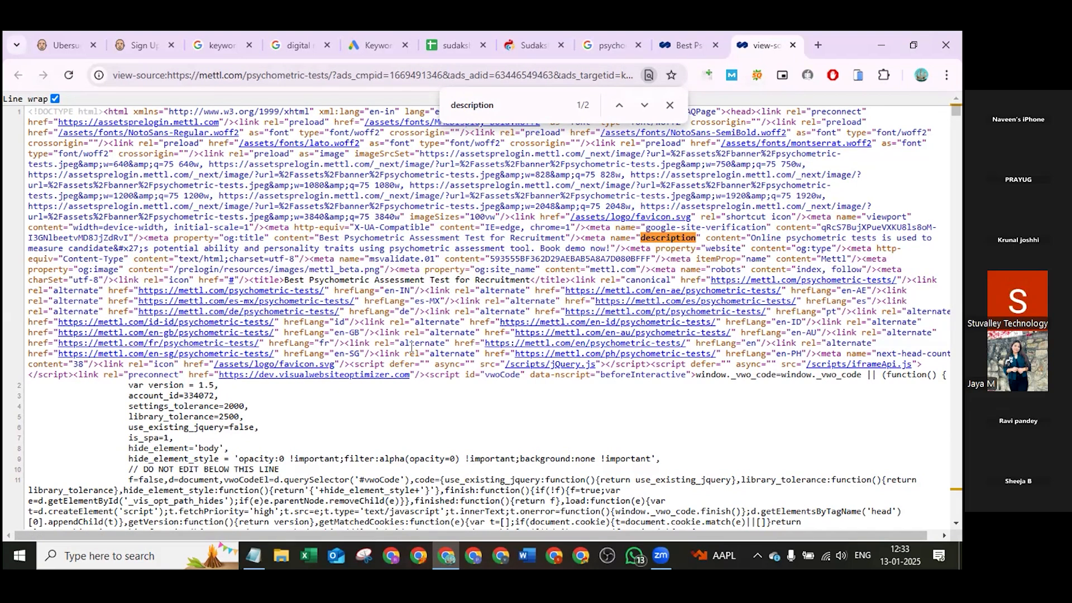
click(670, 105)
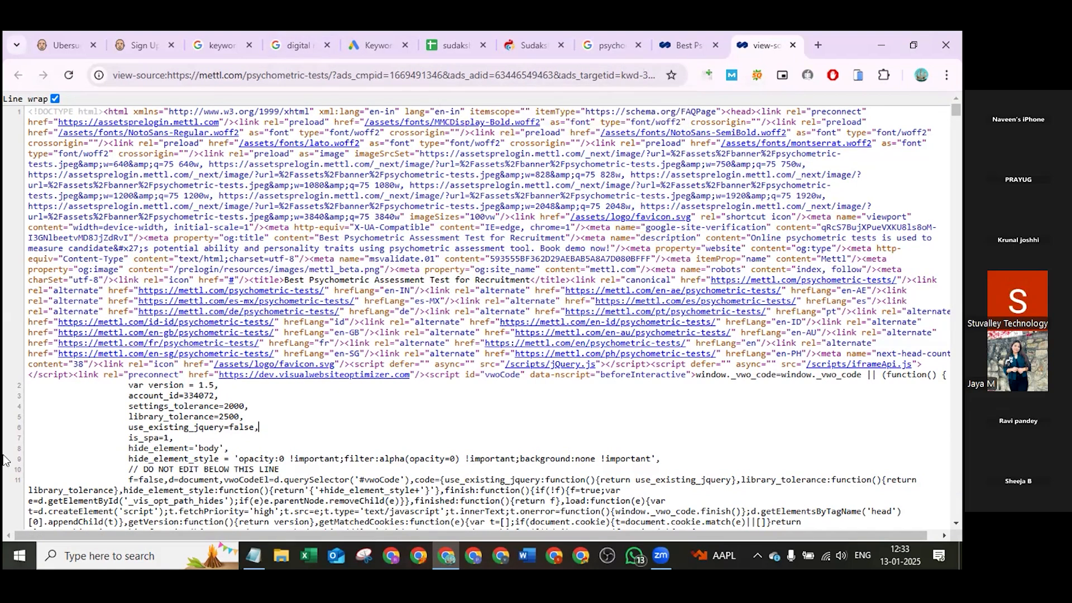
click(679, 35)
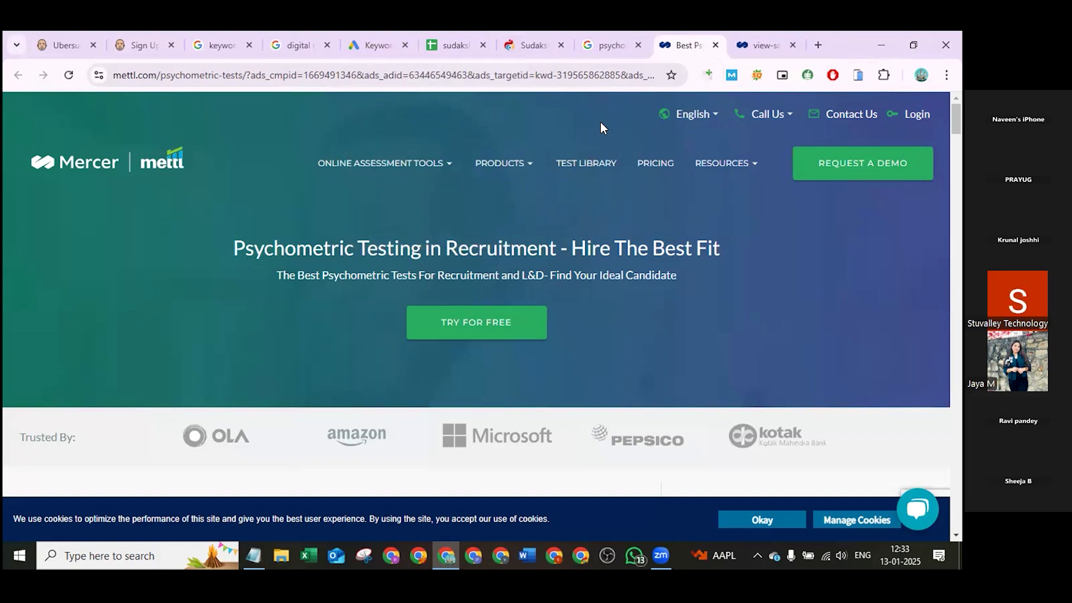
Return to the Keyword Planner home and open the Discover new keywords form.
click(357, 50)
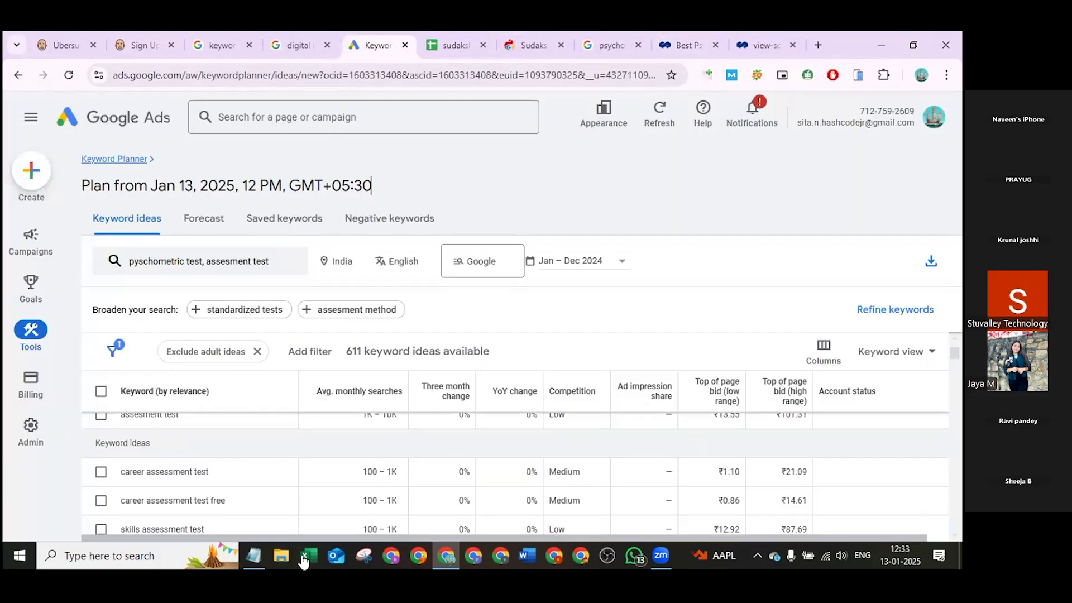
click(19, 76)
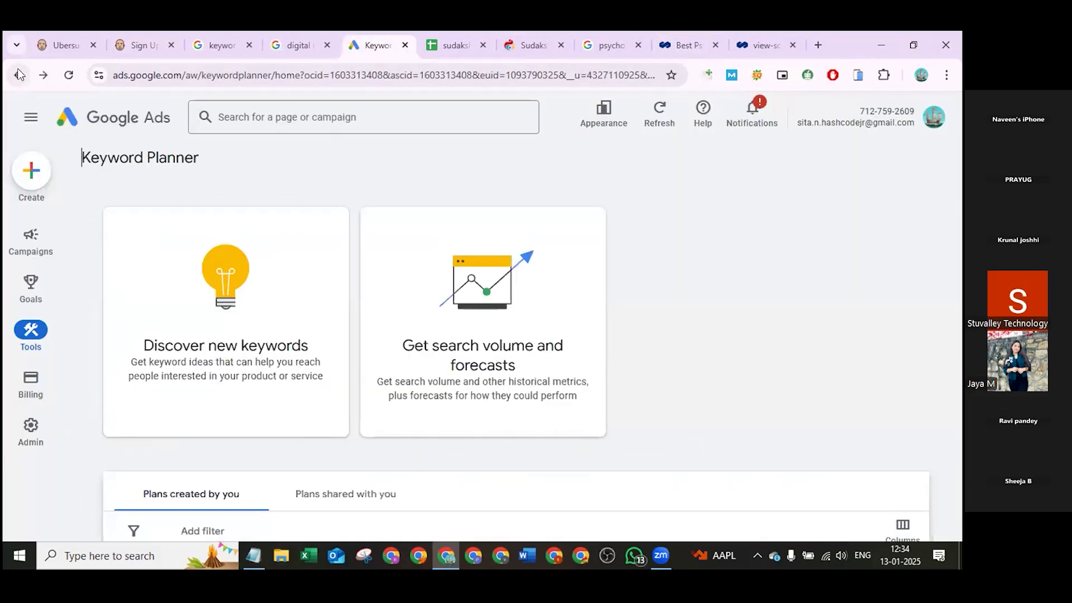
click(226, 269)
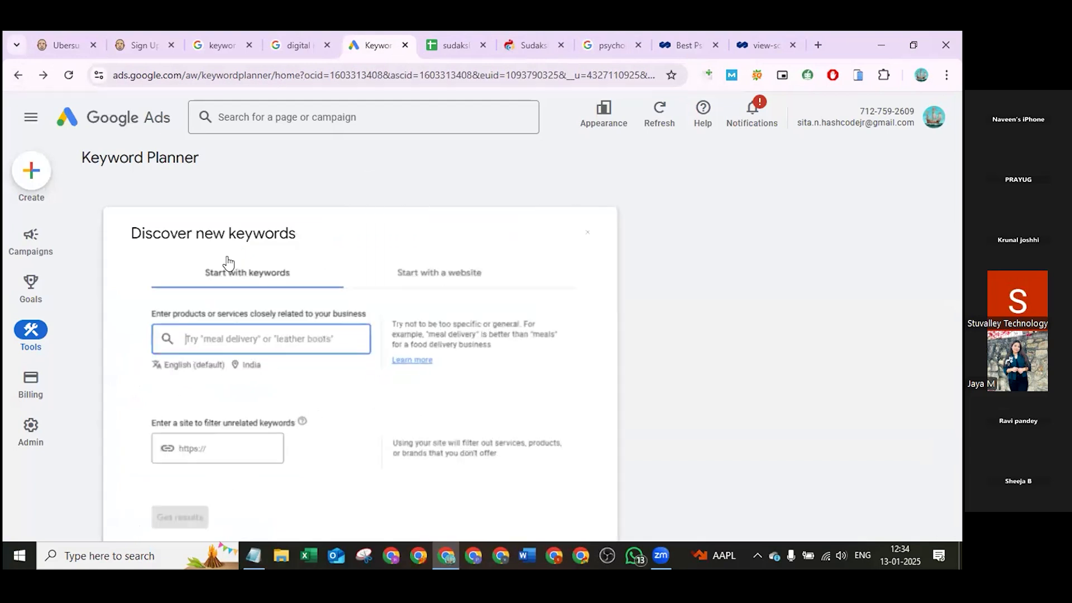
scroll(280, 277, down, 4)
click(201, 250)
scroll(191, 297, up, 1)
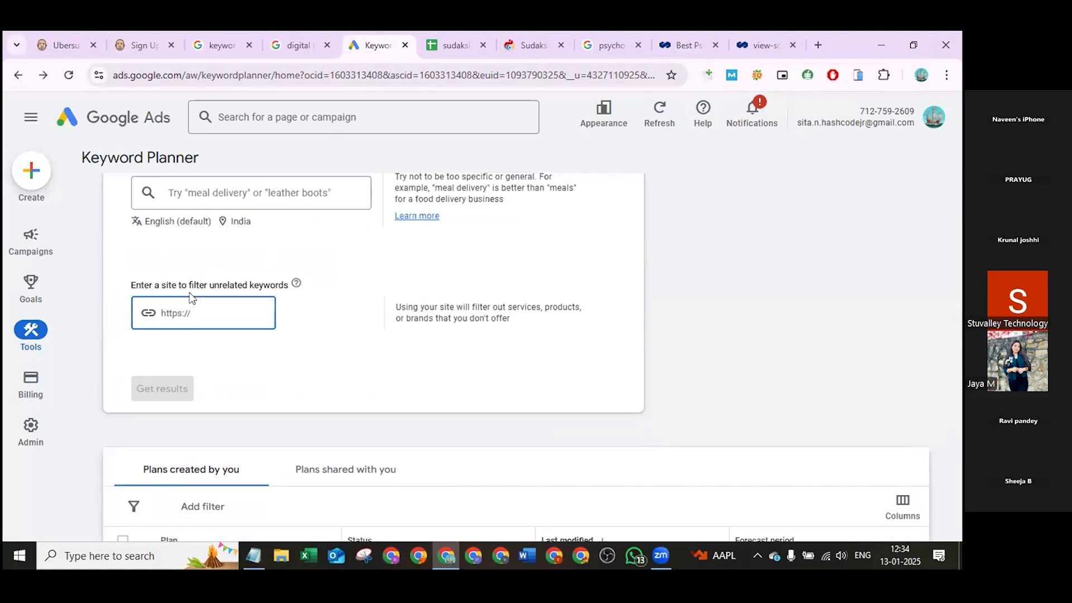
Check the mettl.com page domain, then close the digital marketing and other Google search tabs.
click(673, 34)
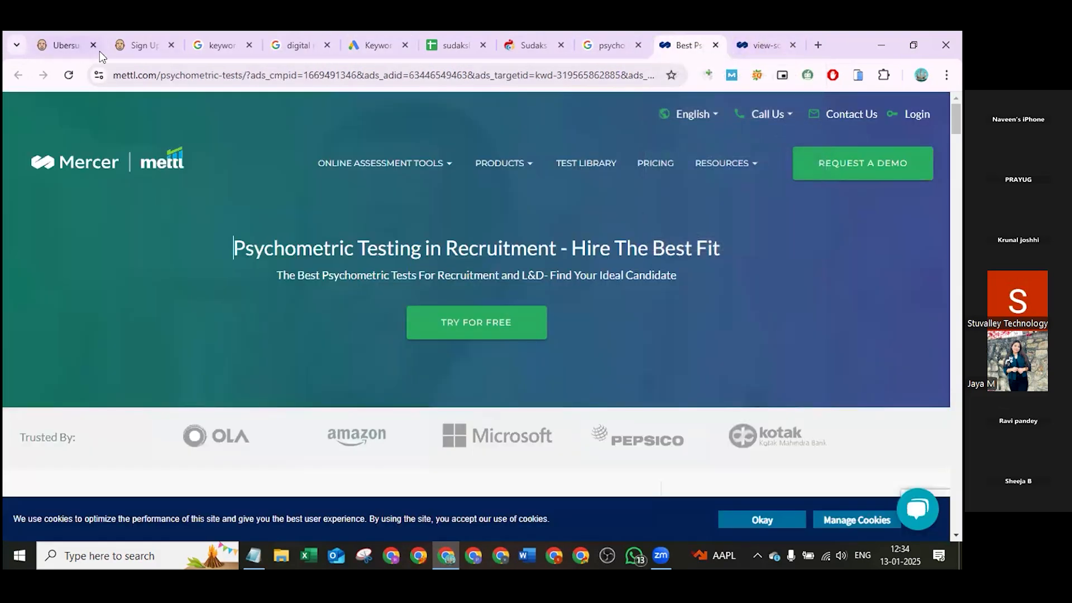
drag(158, 75, 116, 68)
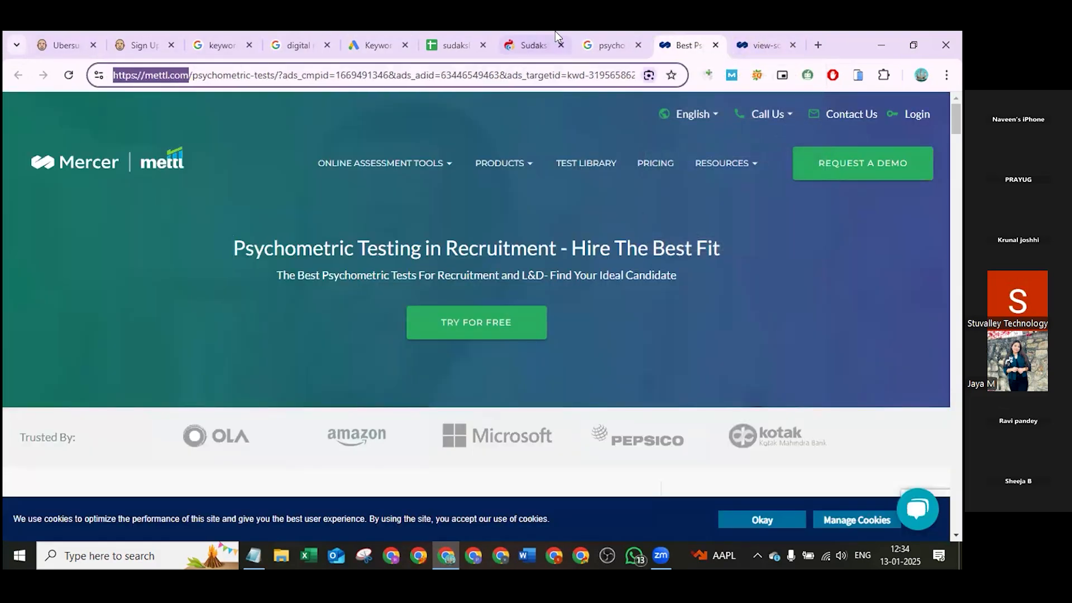
click(610, 32)
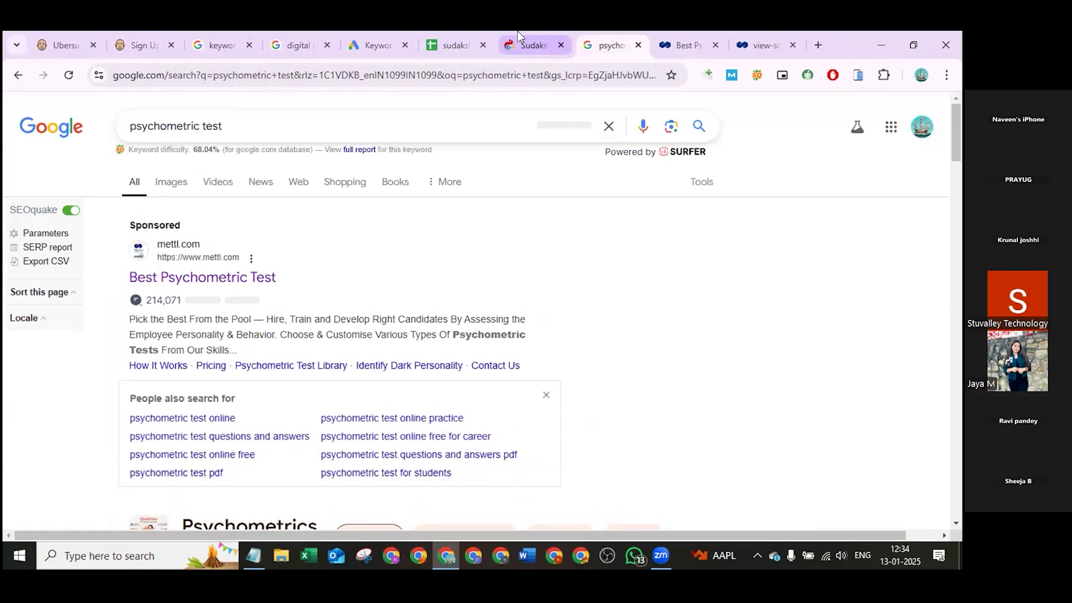
click(335, 31)
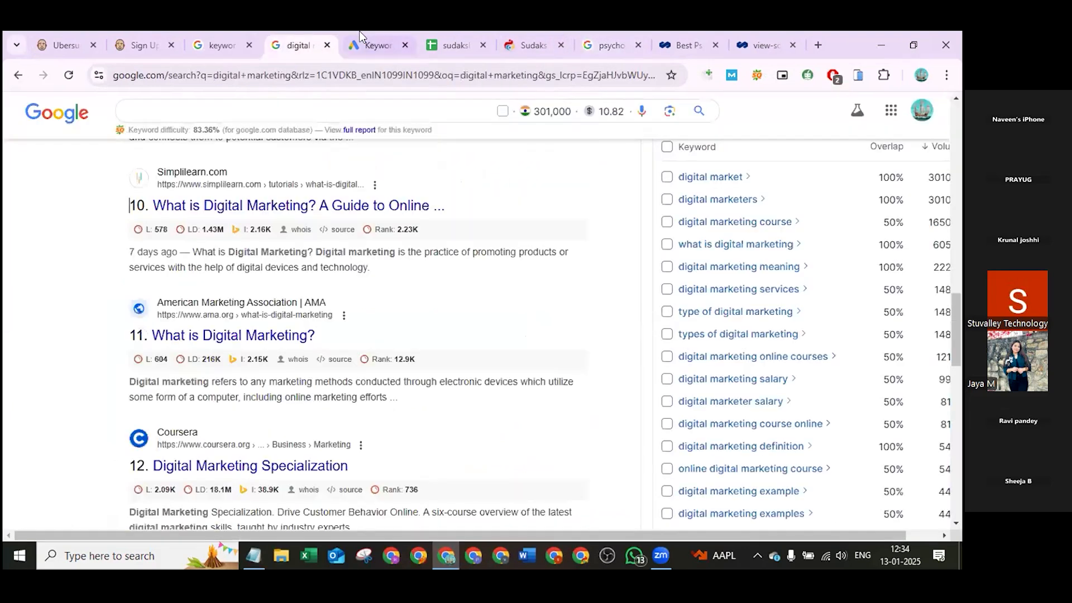
click(360, 42)
click(322, 47)
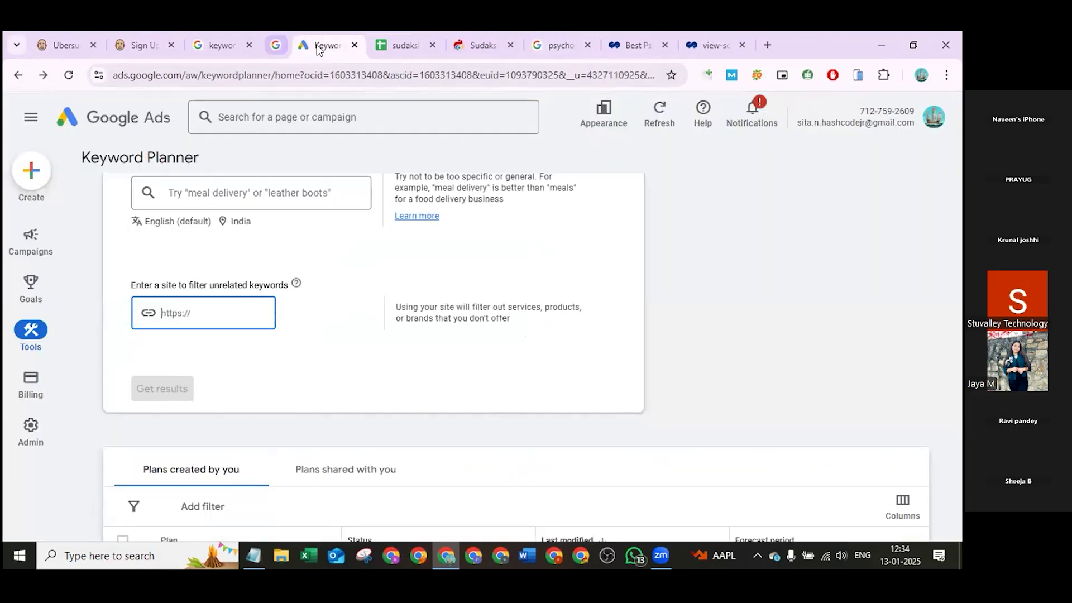
click(249, 45)
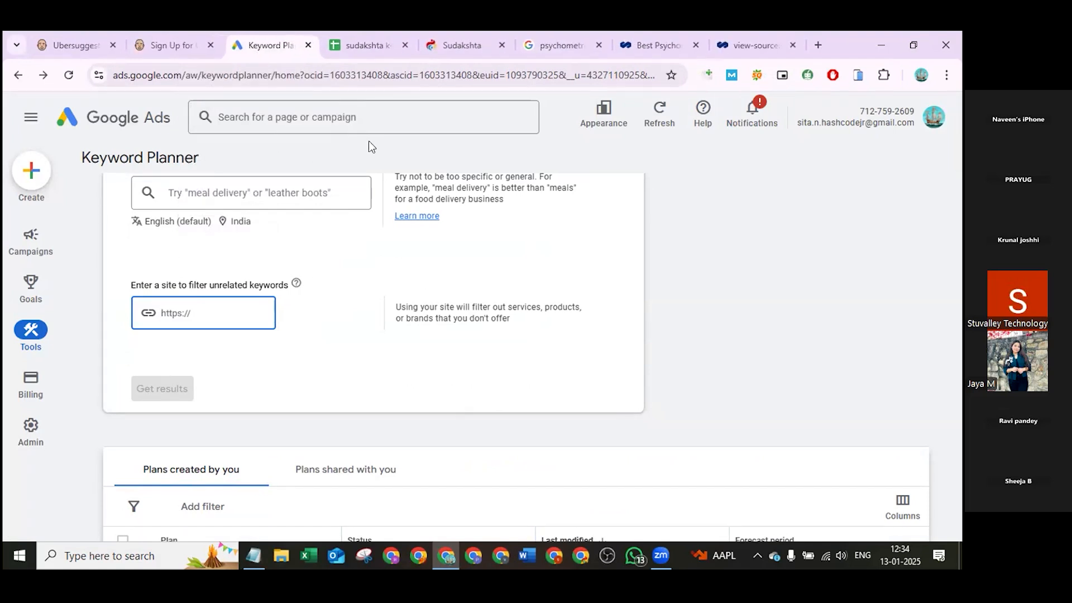
click(558, 40)
Close the psychometric test search, mettl page and page-source tabs.
click(599, 45)
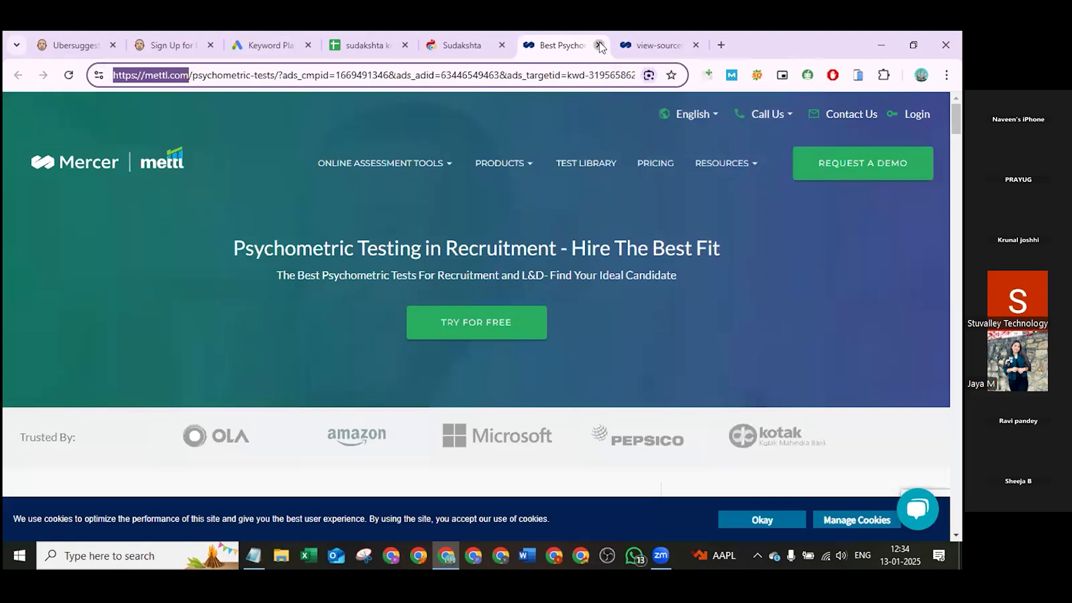
click(600, 45)
click(600, 45)
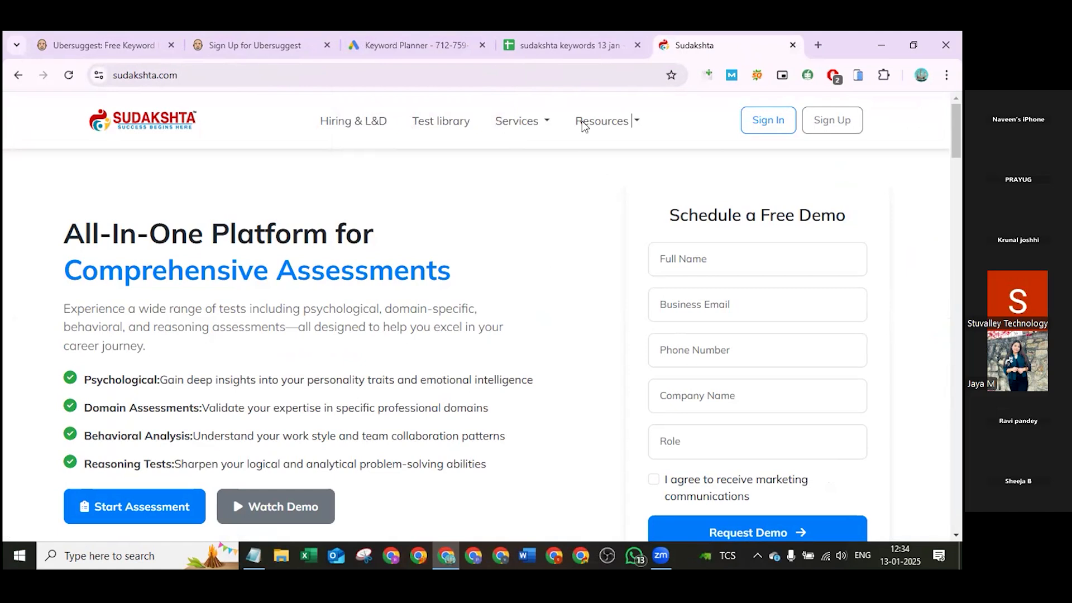
Glance at the sudakshta keywords 13 jan sheet, then bring up the Ubersuggest keyword tool page.
click(562, 33)
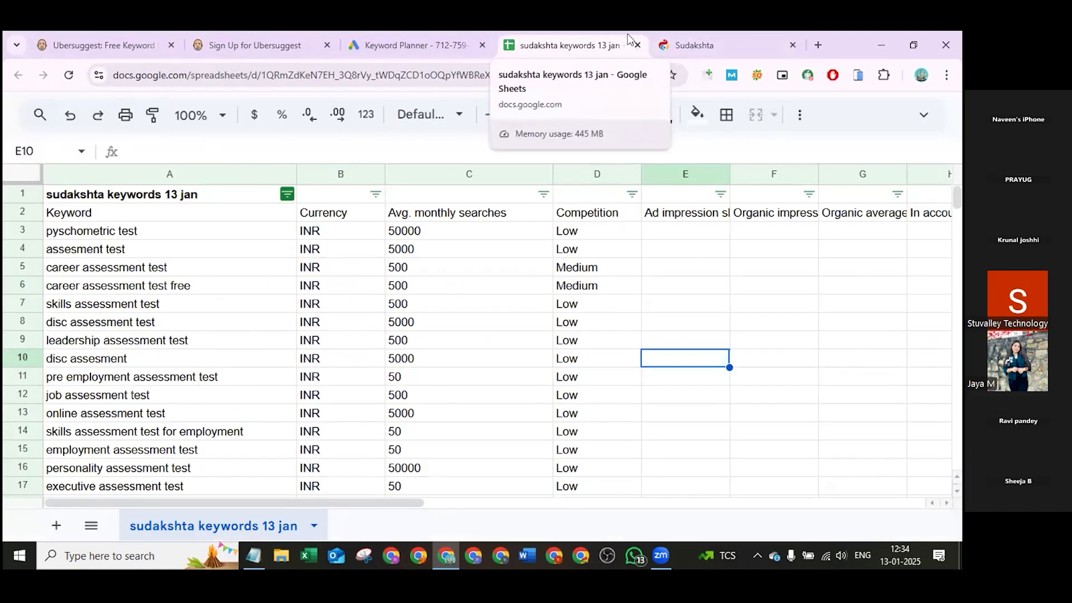
click(257, 32)
click(106, 34)
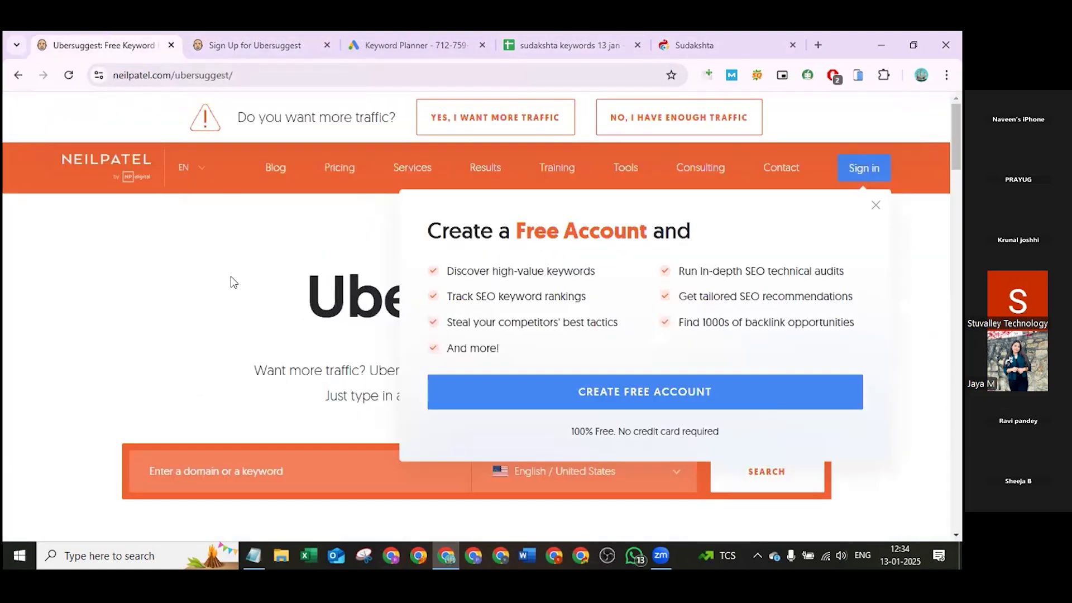
Start a free Ubersuggest account, close the sign-up tab, and dismiss the login-limit and project-limit notices.
click(525, 411)
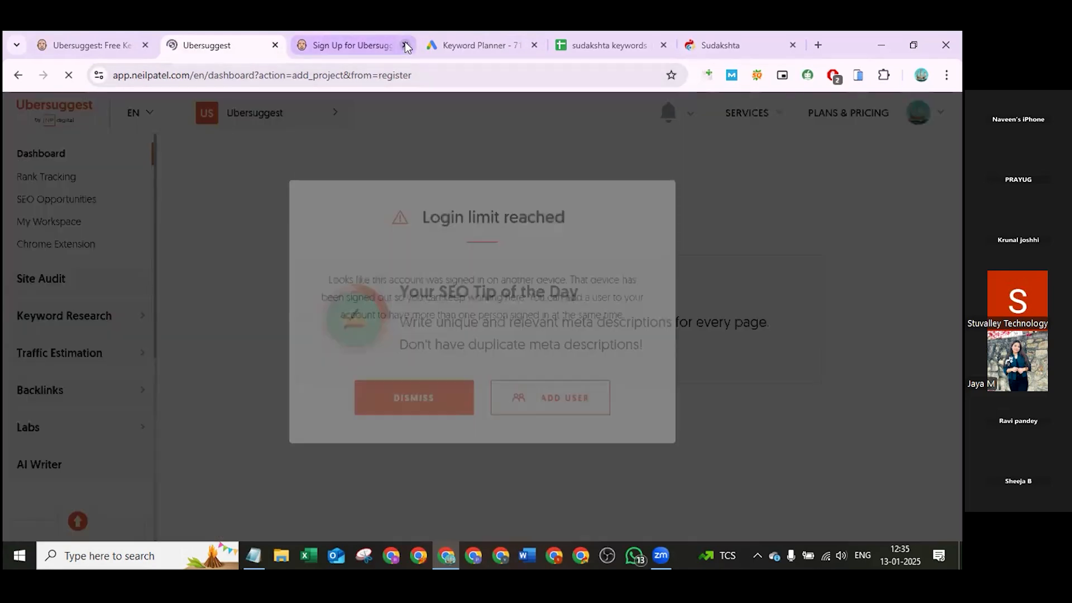
click(405, 45)
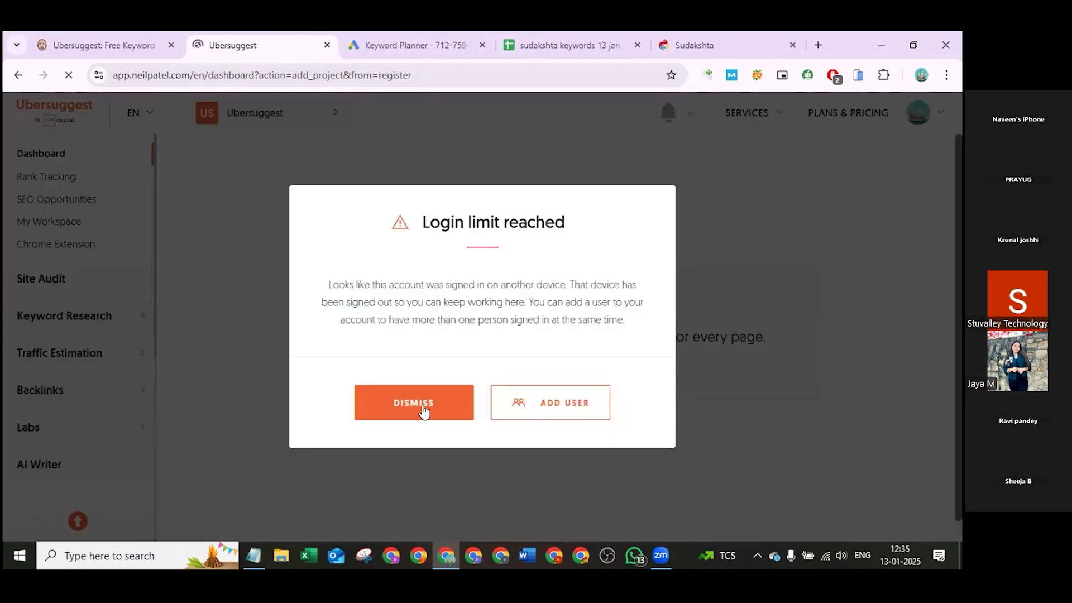
click(403, 396)
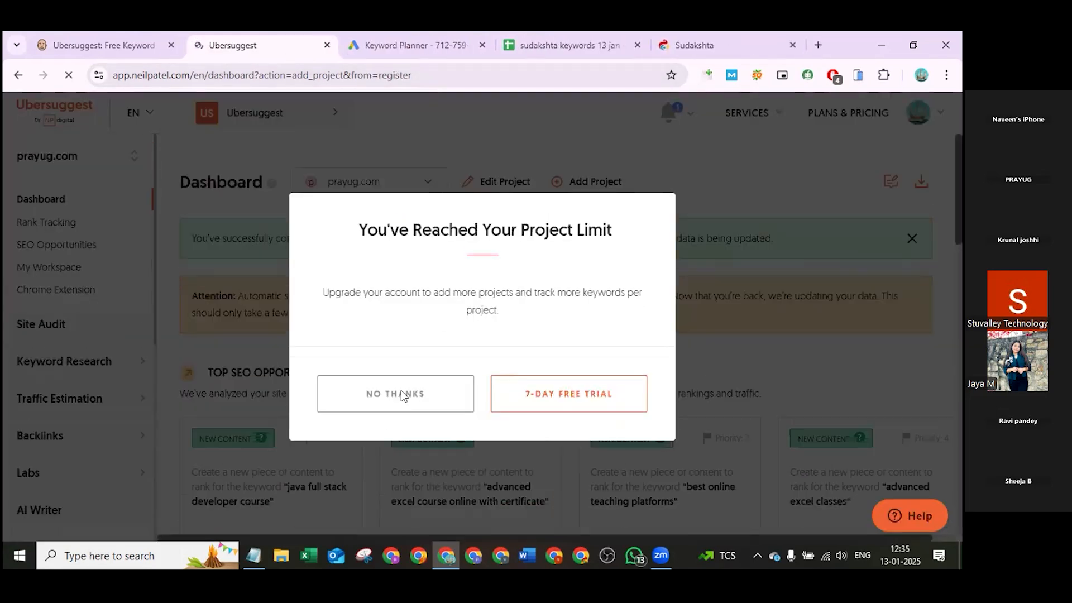
click(404, 394)
scroll(49, 299, down, 1)
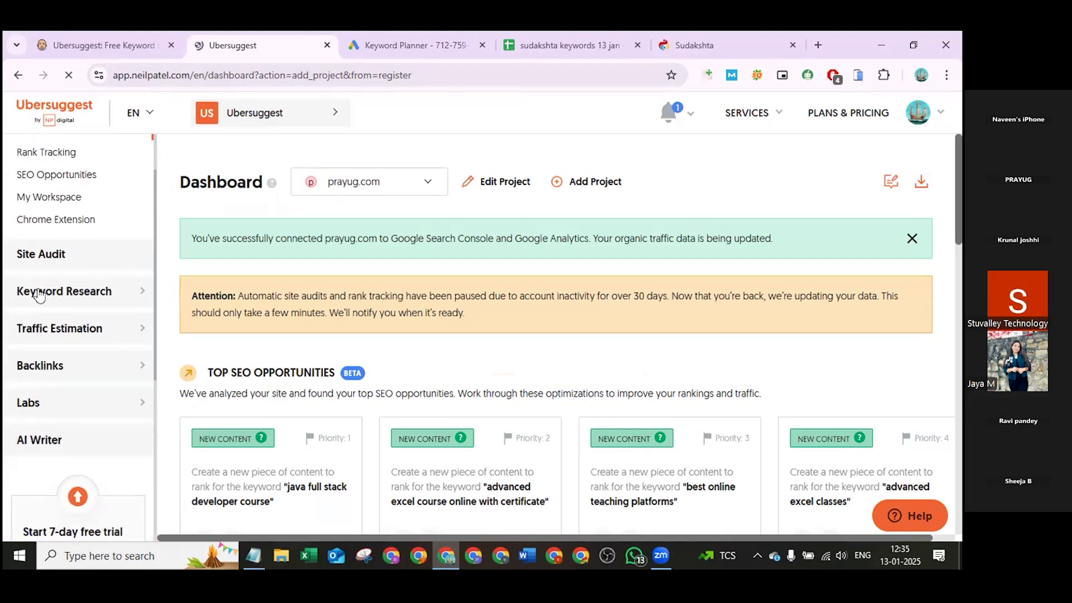
Run a Keyword Ideas search by keyword for 'psychometric test' in English, India.
click(42, 296)
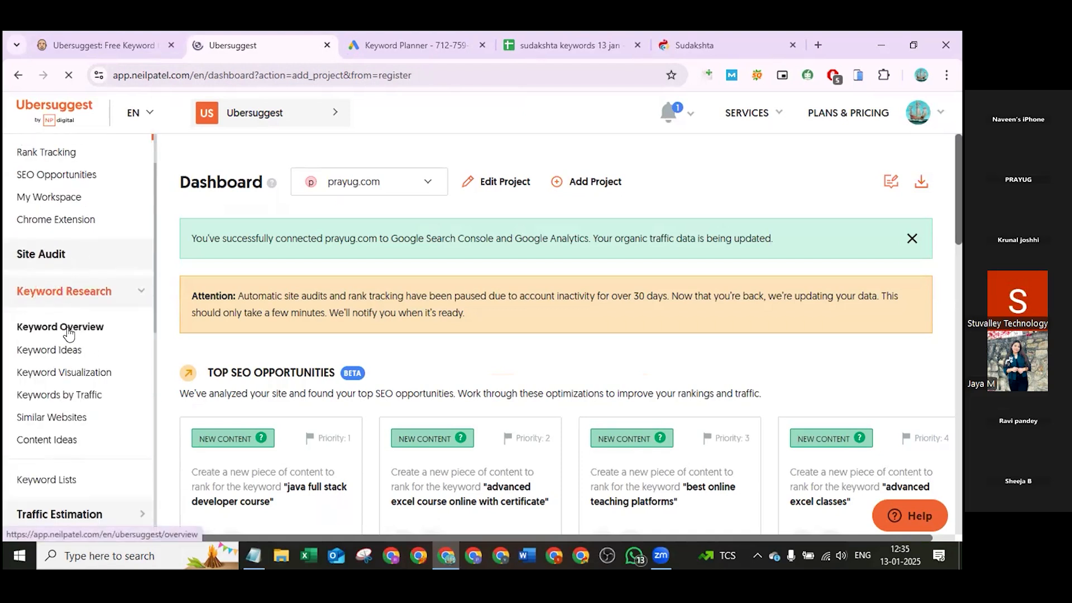
click(53, 350)
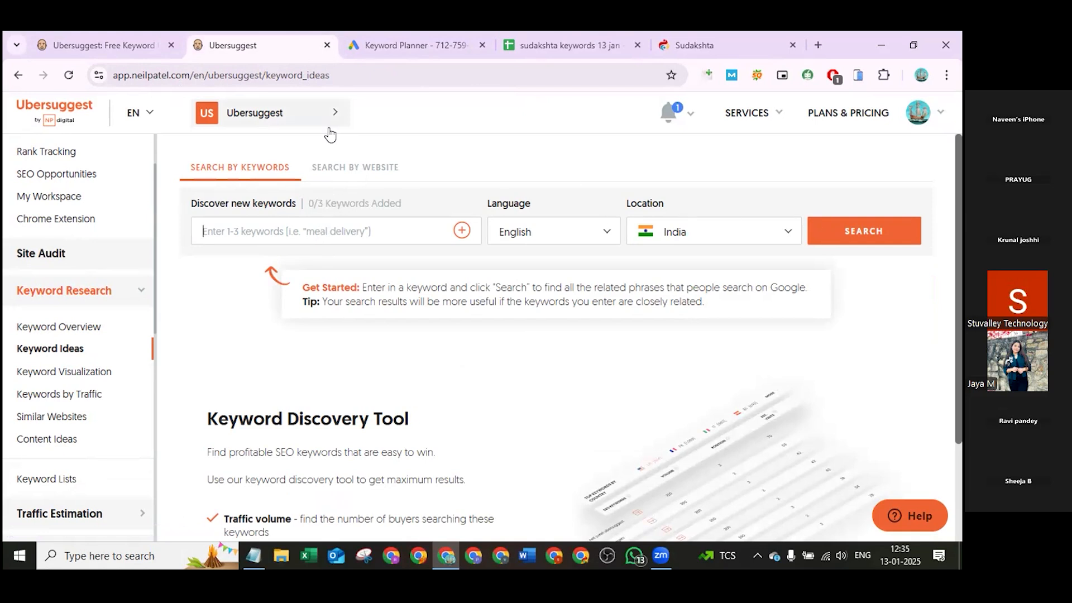
click(353, 171)
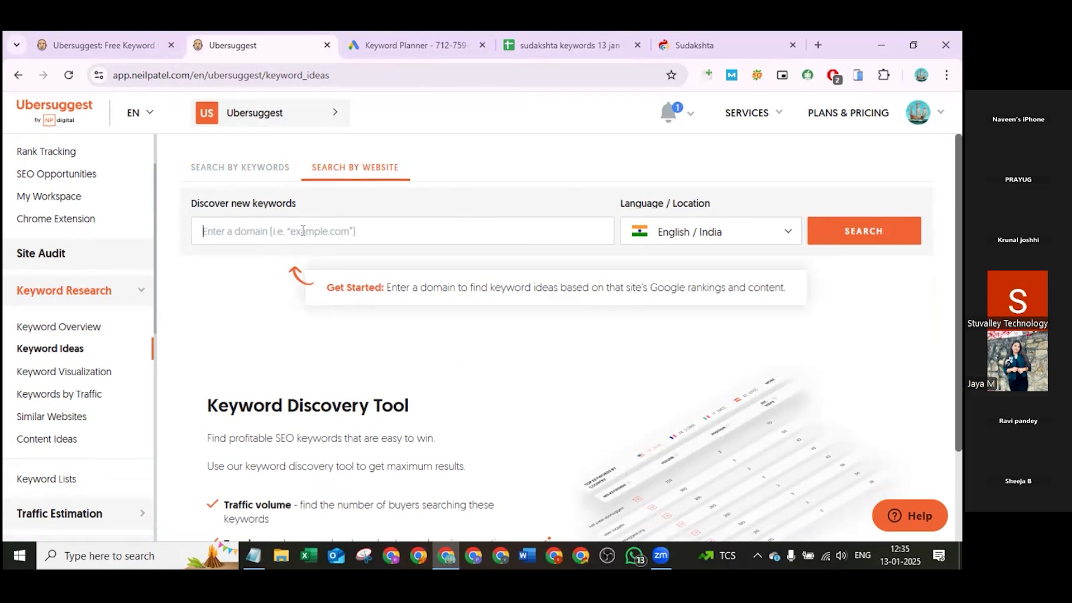
click(264, 177)
text(psychometric test)
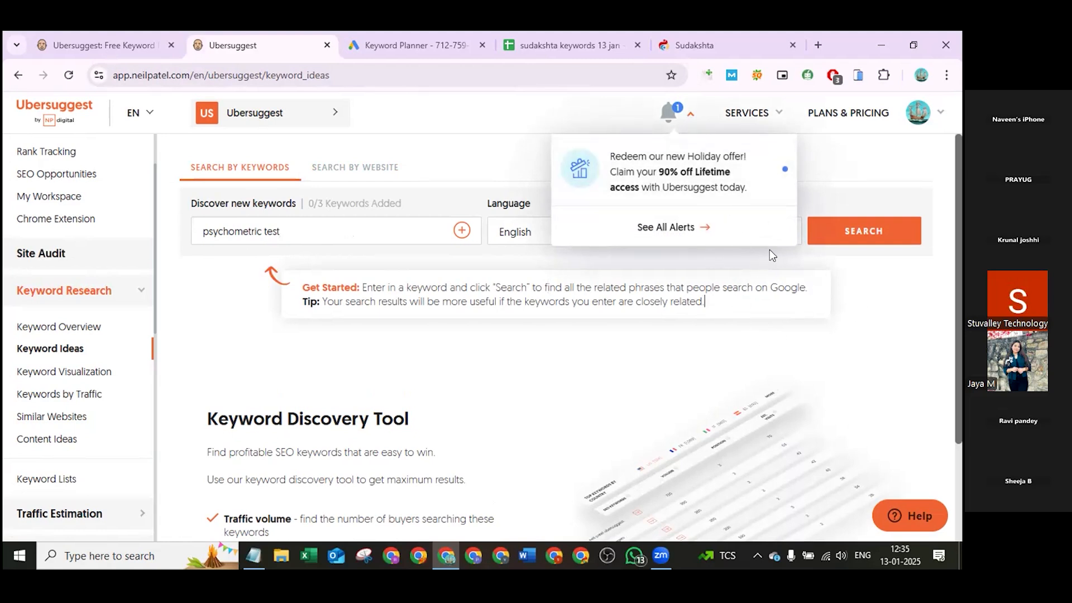
click(864, 234)
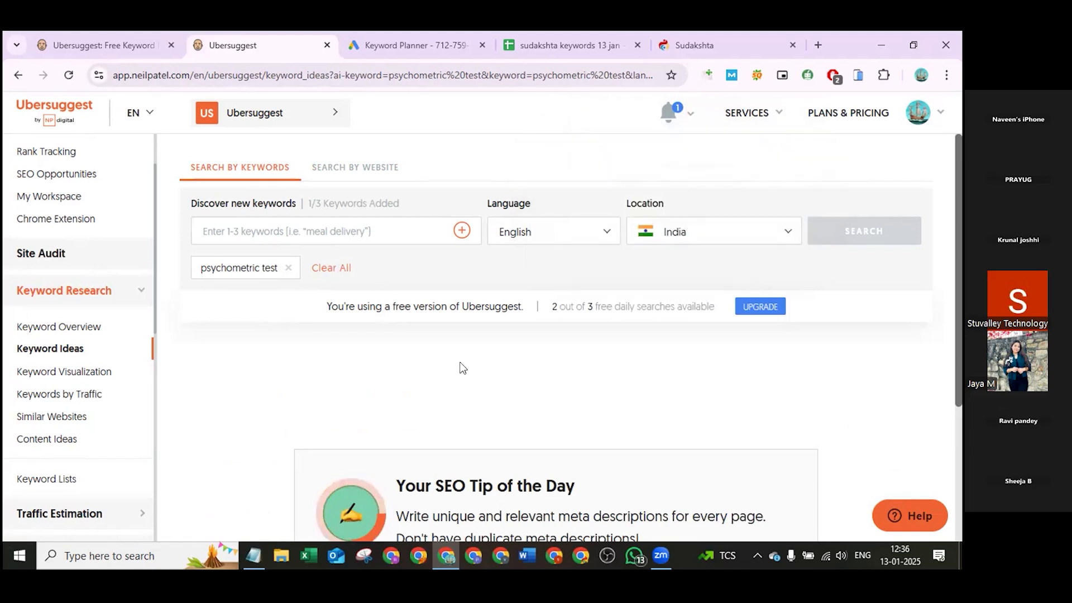
Browse the 282 keyword ideas, highlighting entries like 'psychometric test recruitment'.
scroll(447, 389, down, 3)
scroll(454, 382, up, 1)
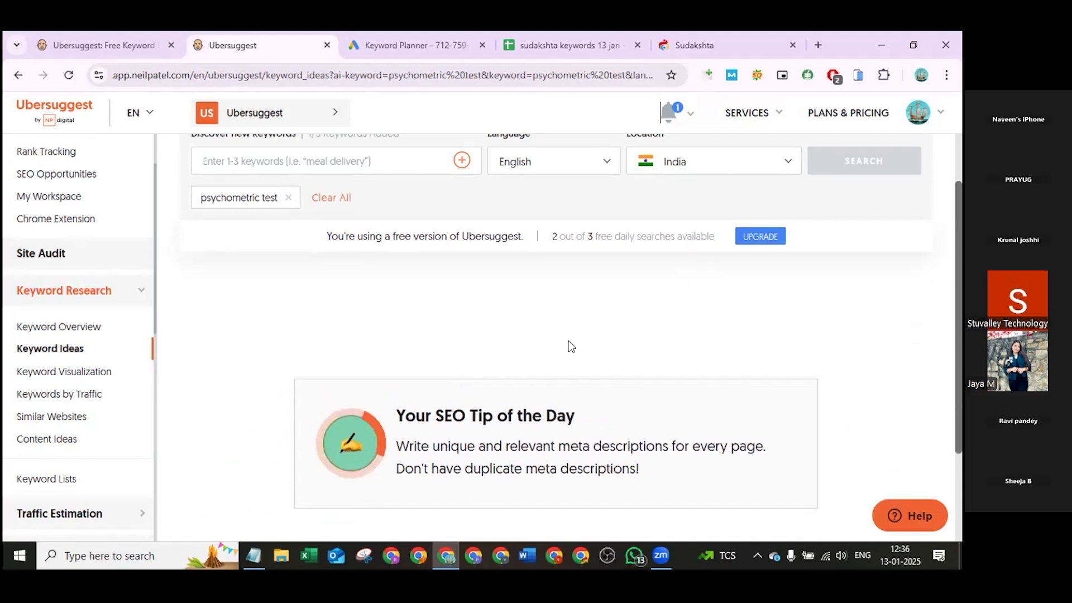
scroll(570, 321, down, 1)
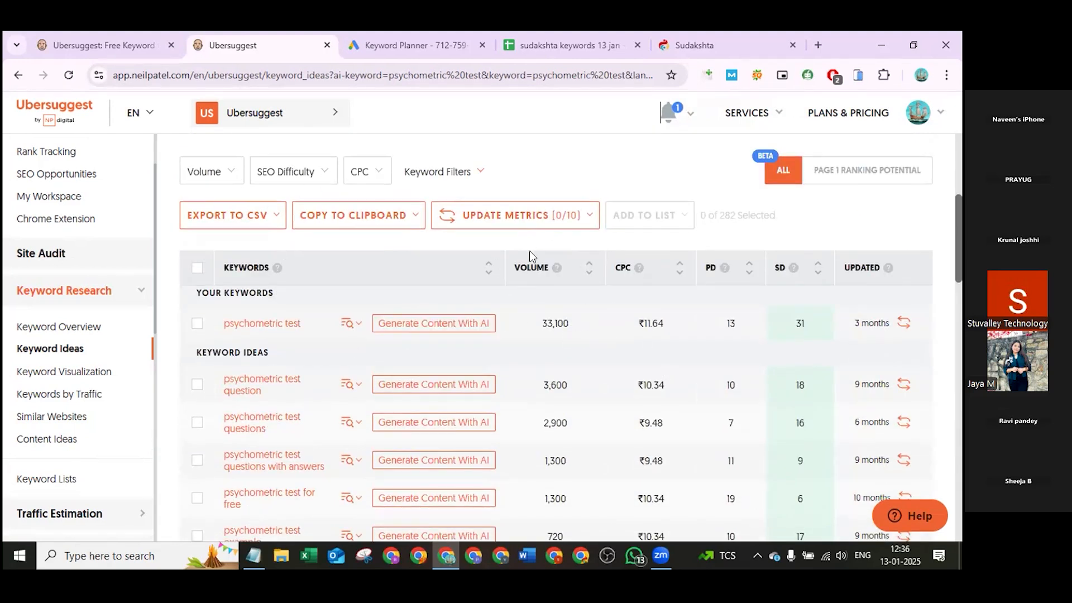
scroll(638, 366, down, 1)
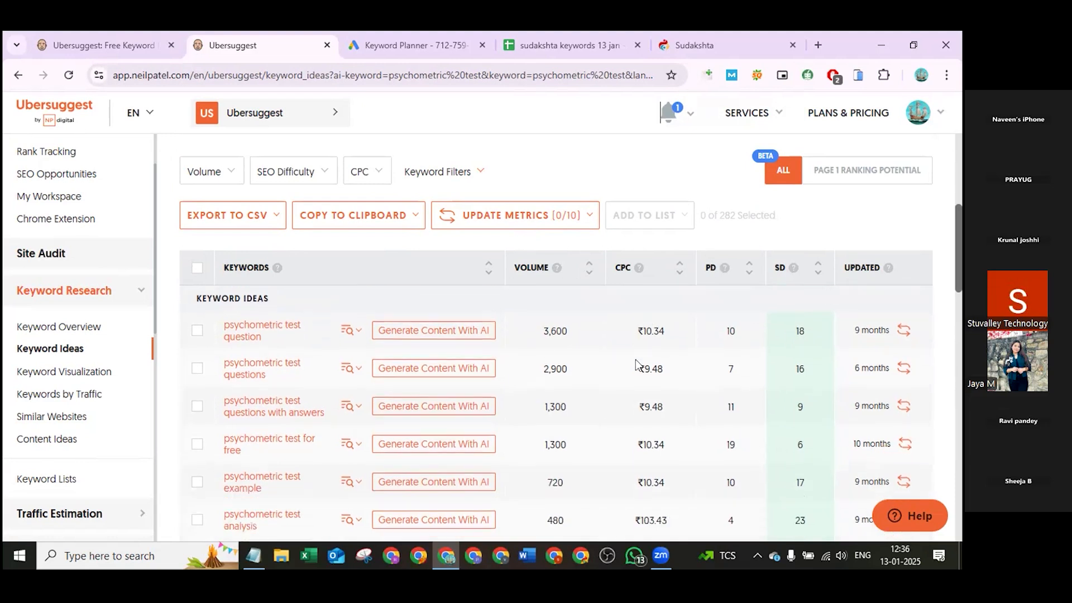
scroll(553, 362, up, 1)
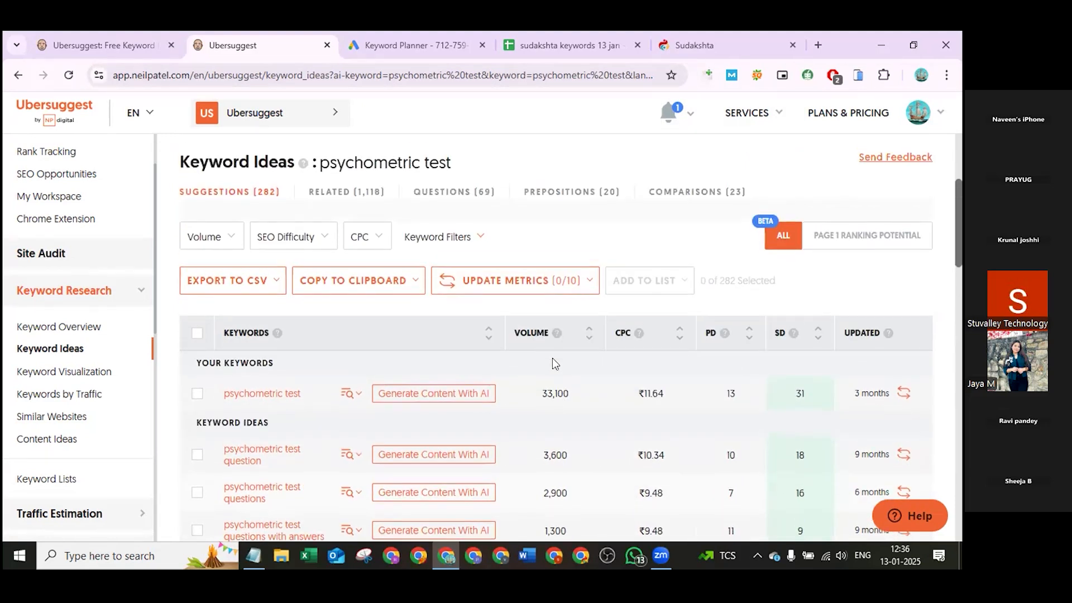
scroll(314, 391, down, 1)
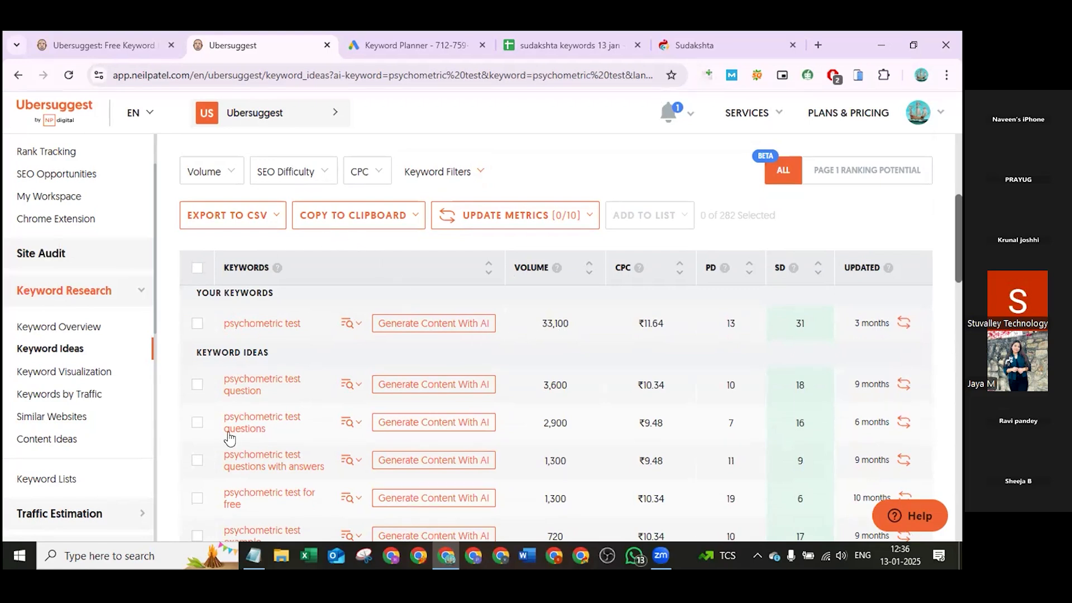
scroll(290, 384, down, 2)
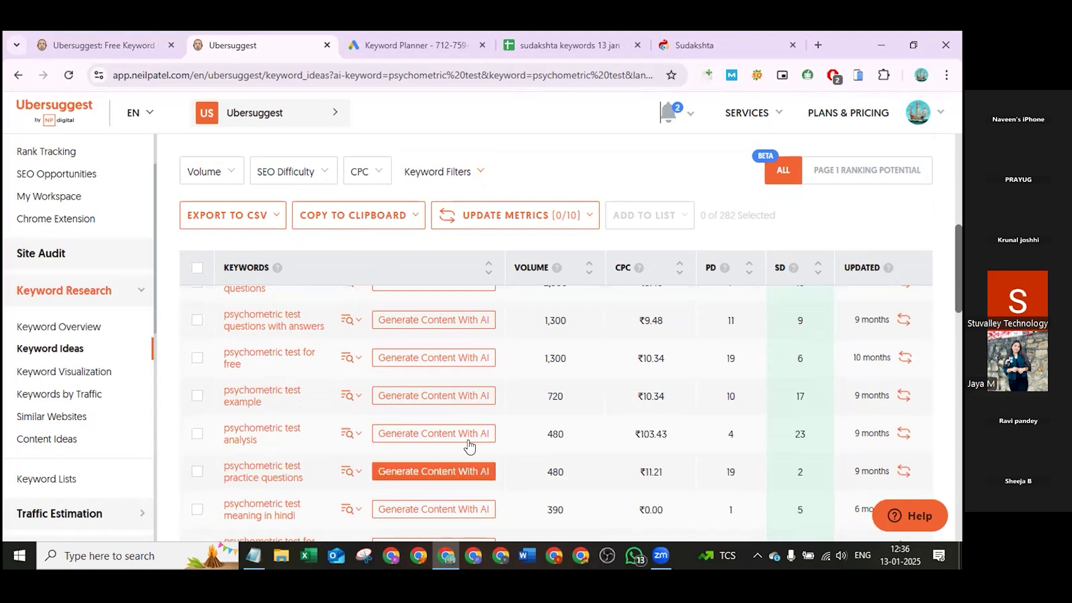
scroll(267, 382, down, 3)
scroll(280, 375, down, 3)
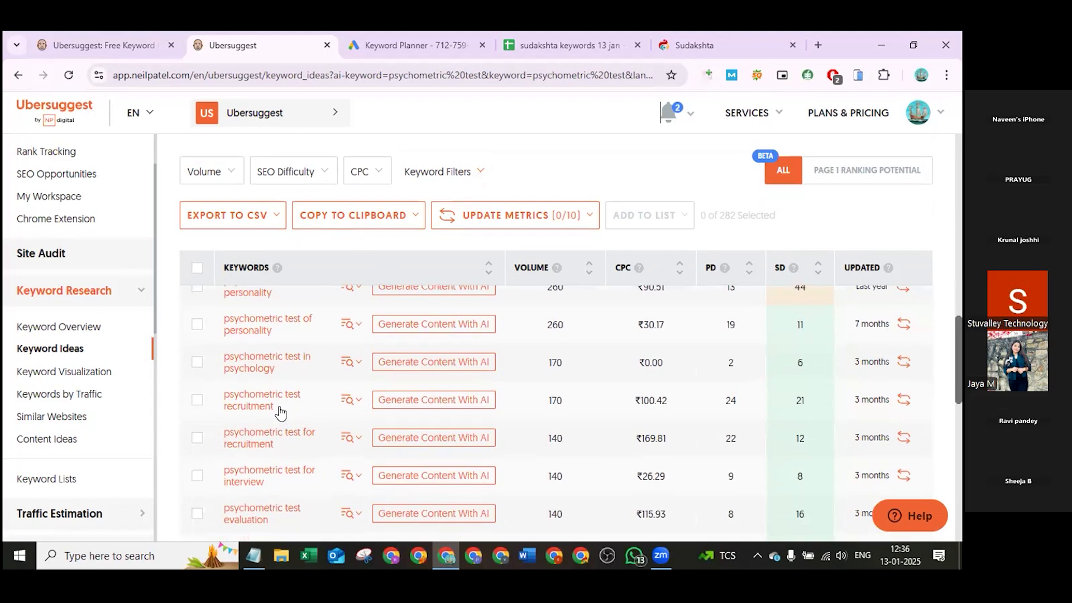
drag(288, 413, 214, 397)
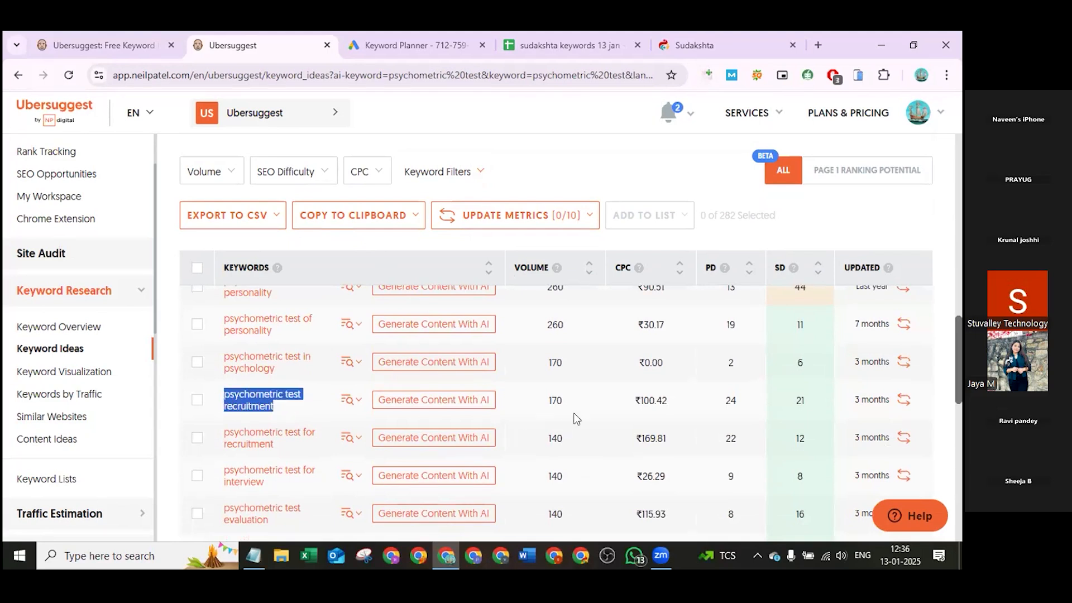
drag(276, 370, 221, 350)
scroll(257, 403, down, 1)
scroll(256, 403, down, 10)
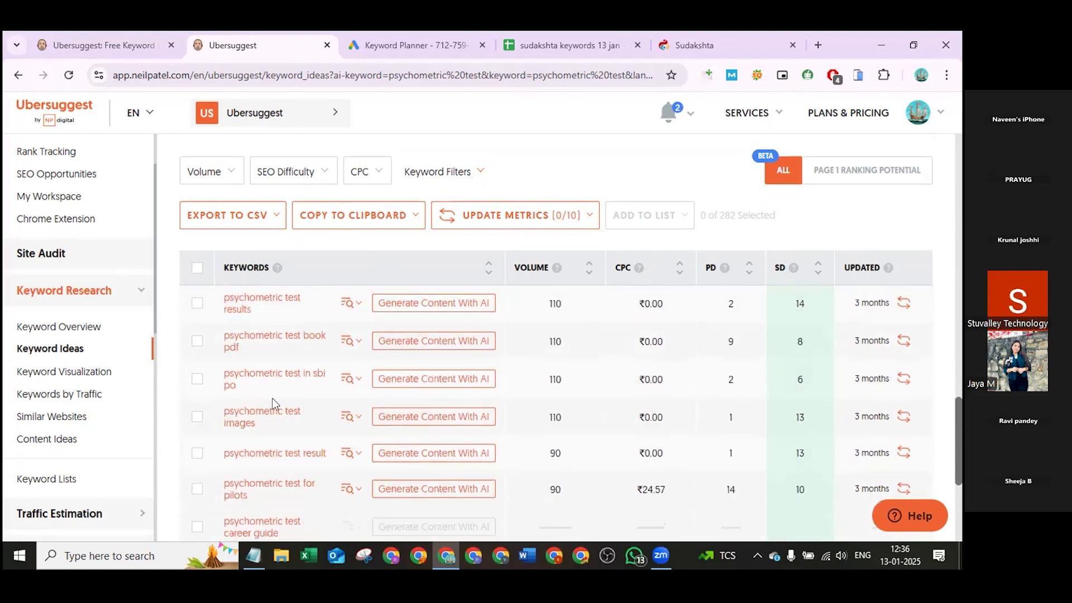
scroll(623, 419, up, 10)
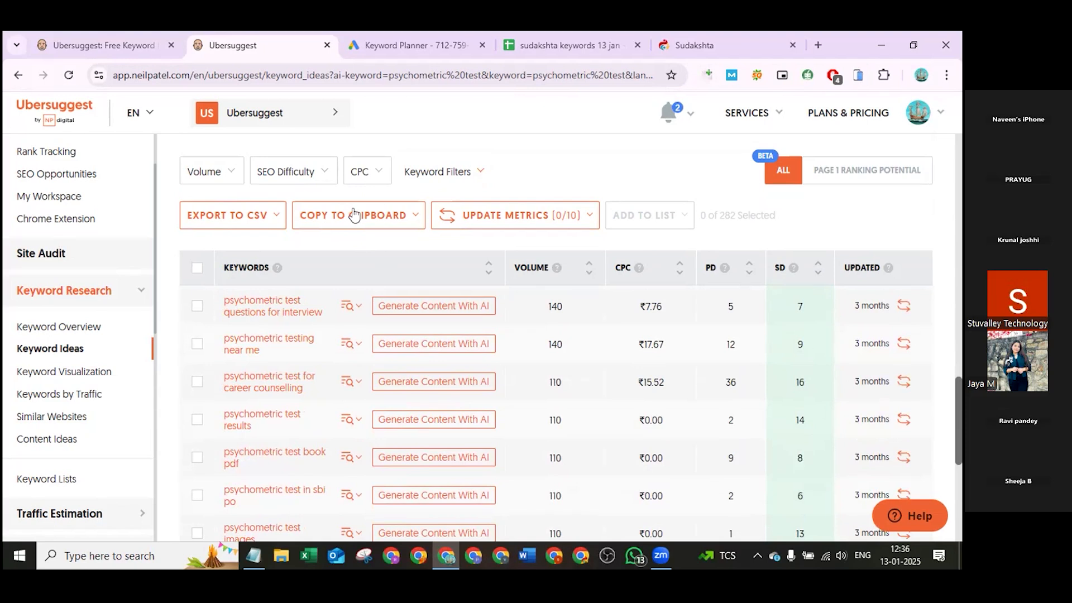
Open the export options, glance at the sudakshta keywords 13 jan sheet, then close the export menu.
click(242, 219)
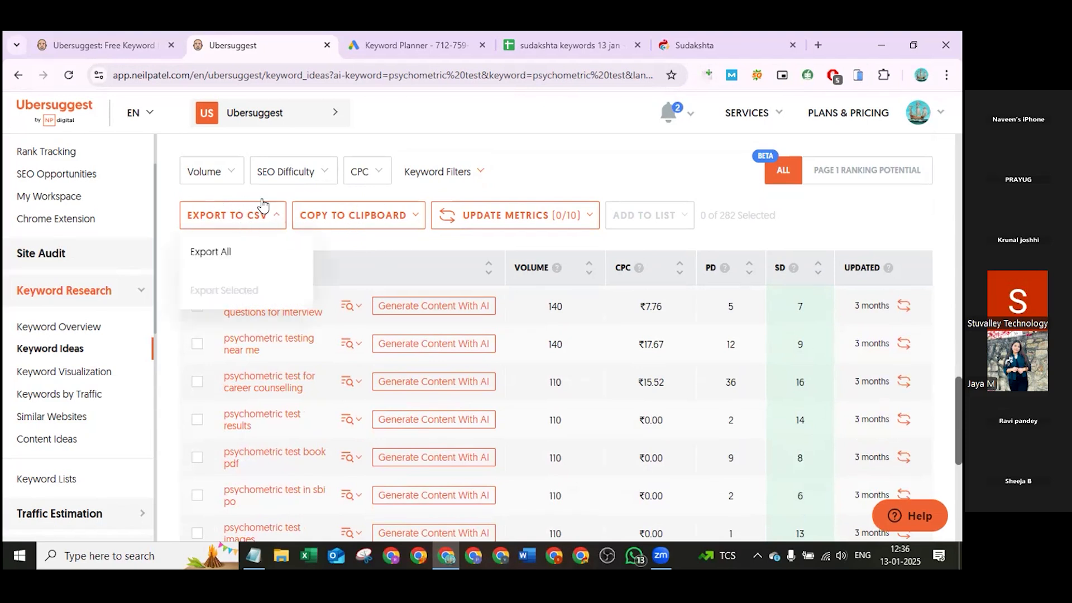
click(567, 41)
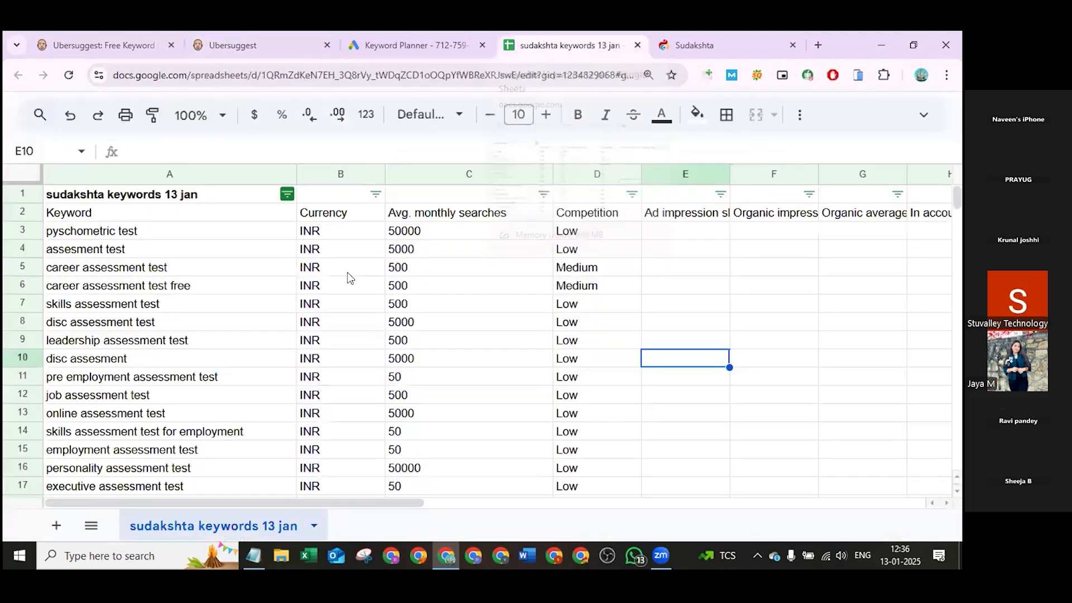
click(230, 32)
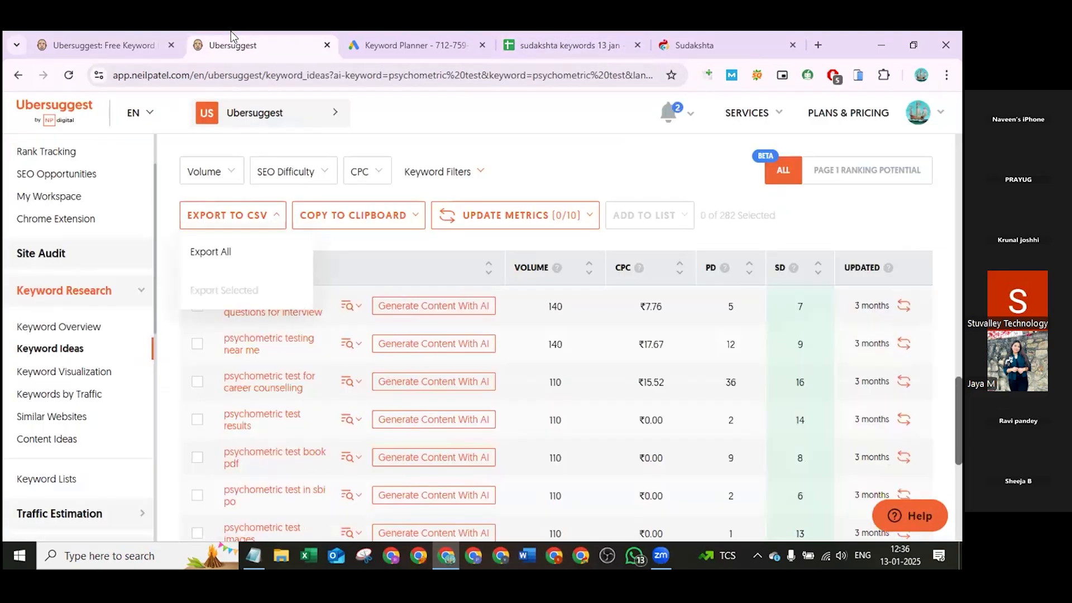
click(592, 149)
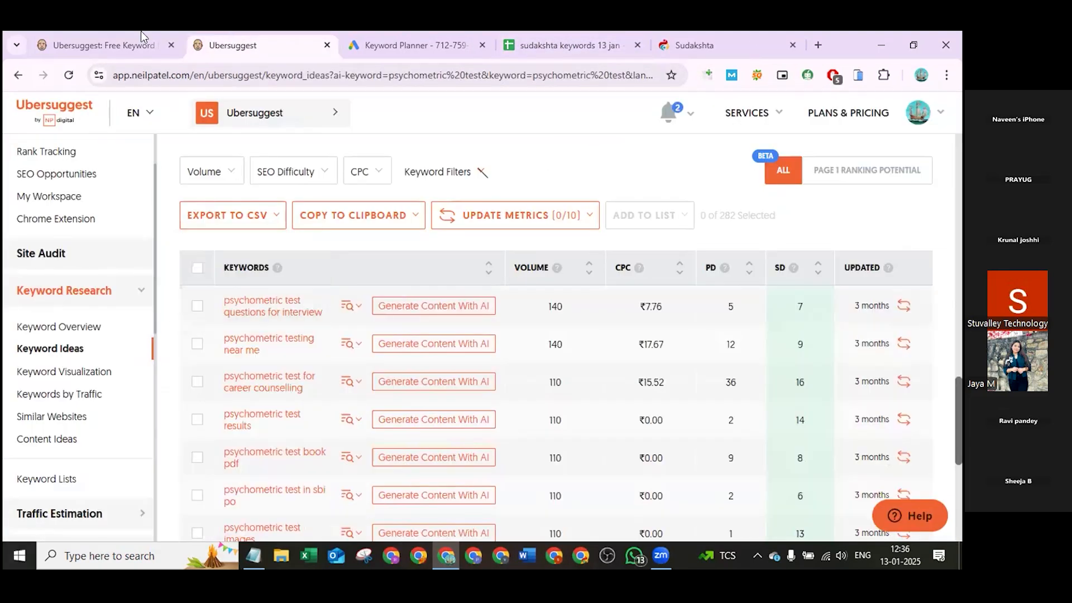
Search 'keyword surfer chrome extension' in a new tab and zoom the page to 90%.
click(819, 46)
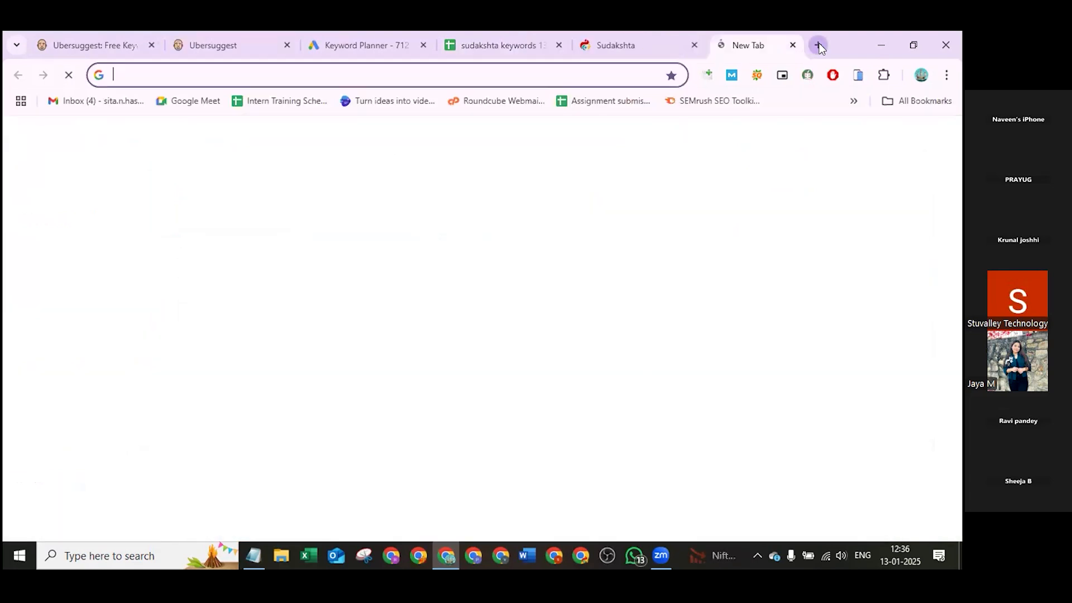
click(590, 74)
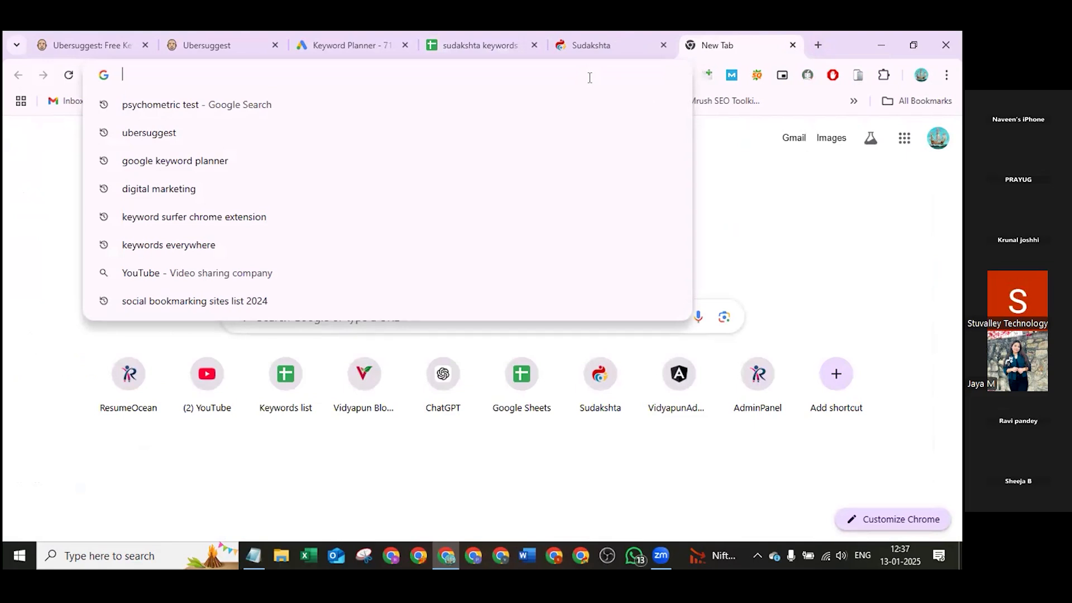
text(keywo)
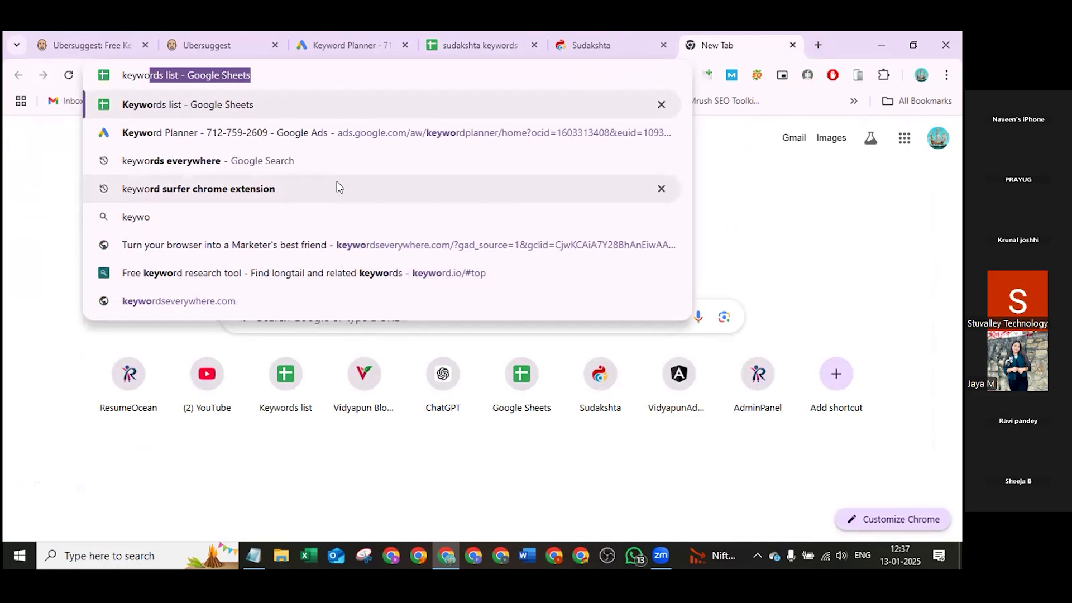
click(274, 183)
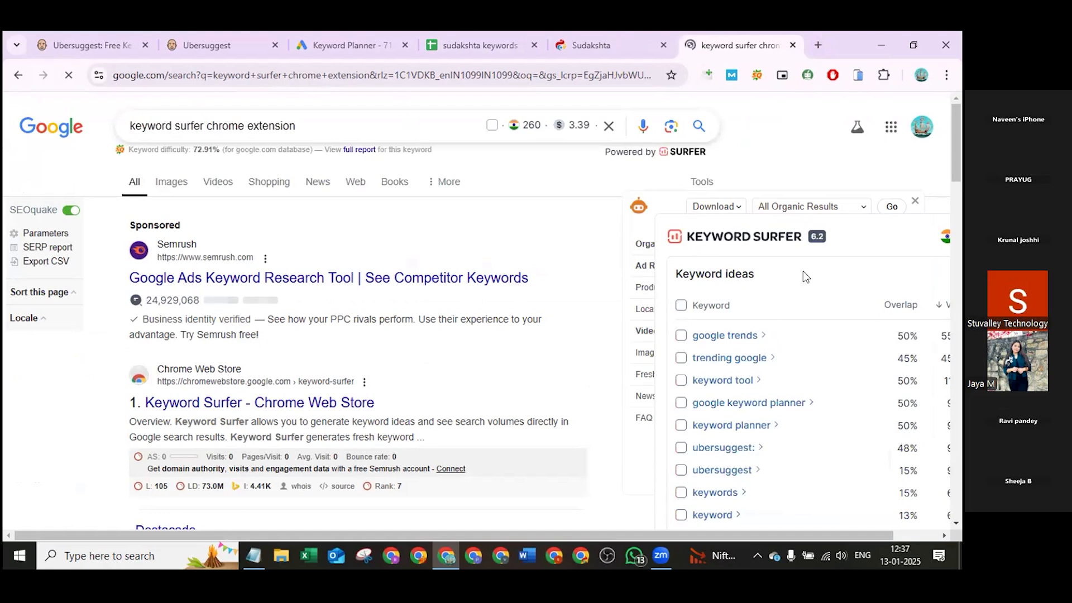
key(ctrl+minus)
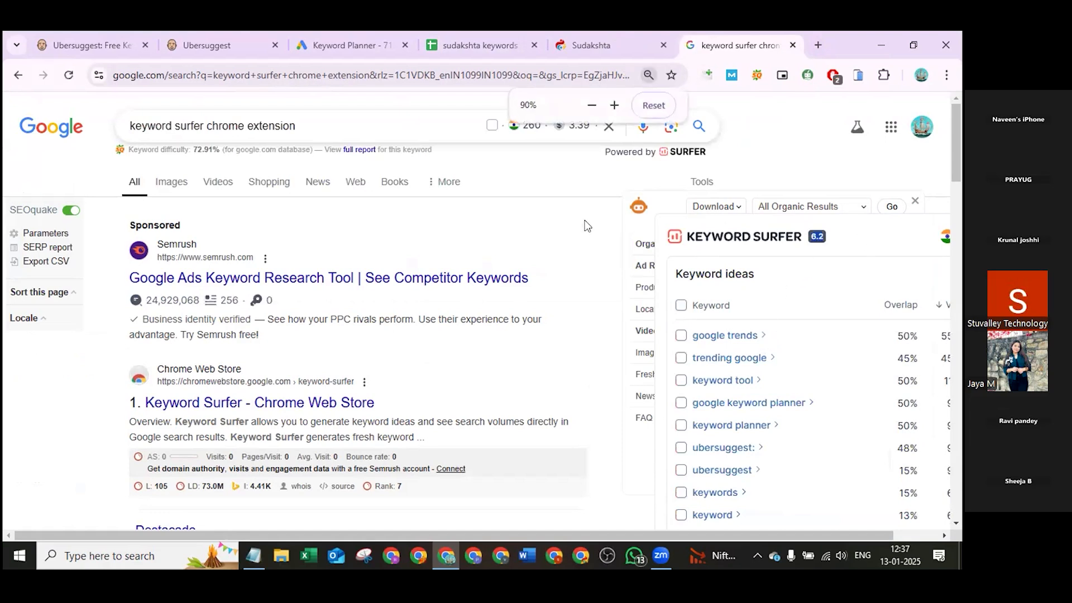
Replace the search query with 'psychometric test' and run it.
triple_click(253, 130)
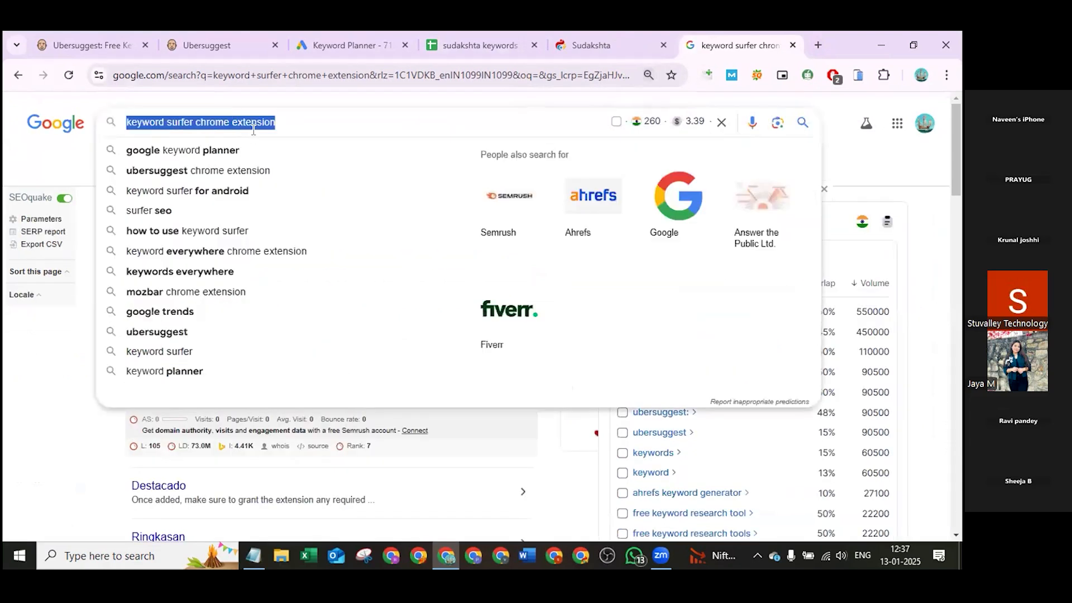
text(digital)
key(ctrl+a)
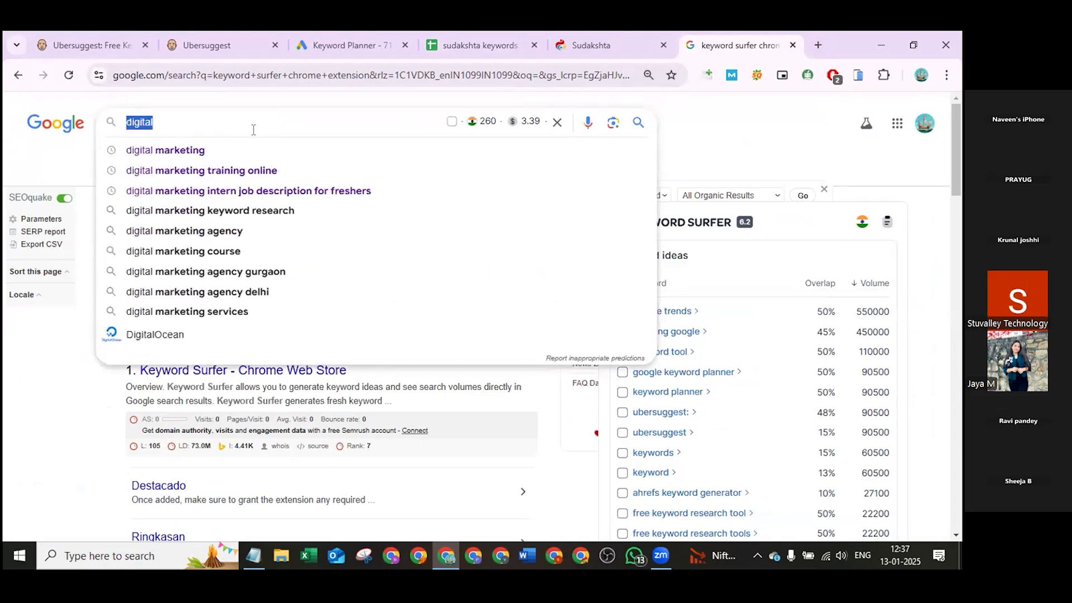
key(BackSpace)
text(psych)
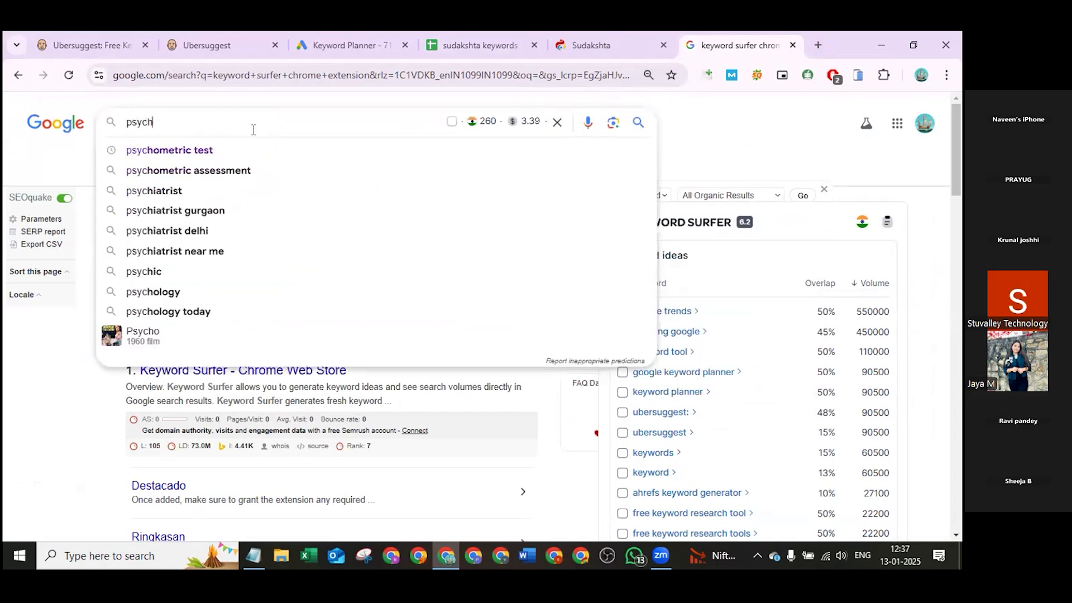
text(ometric test)
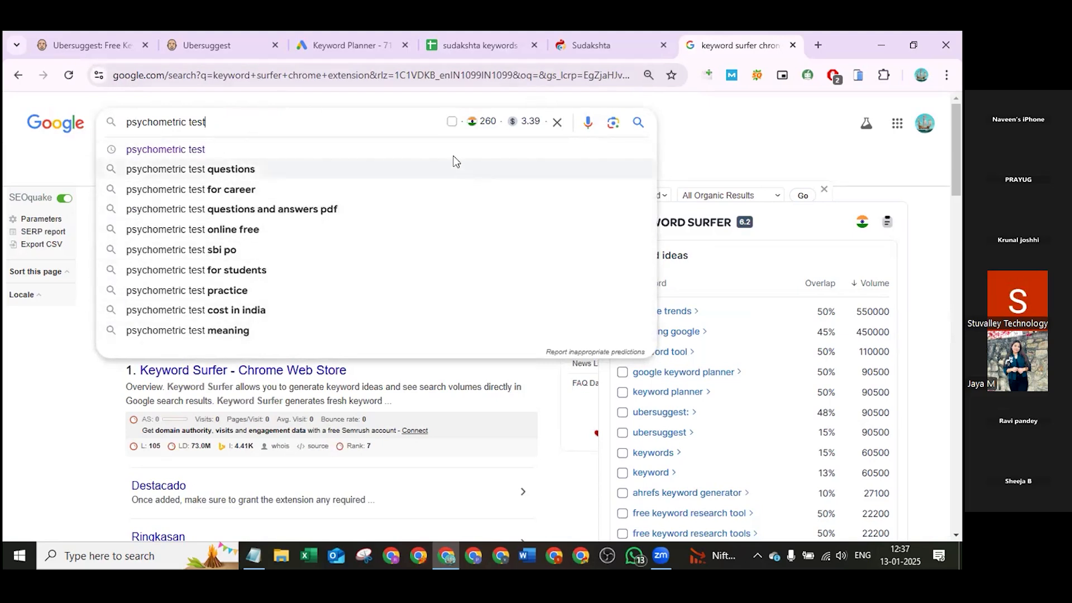
click(374, 142)
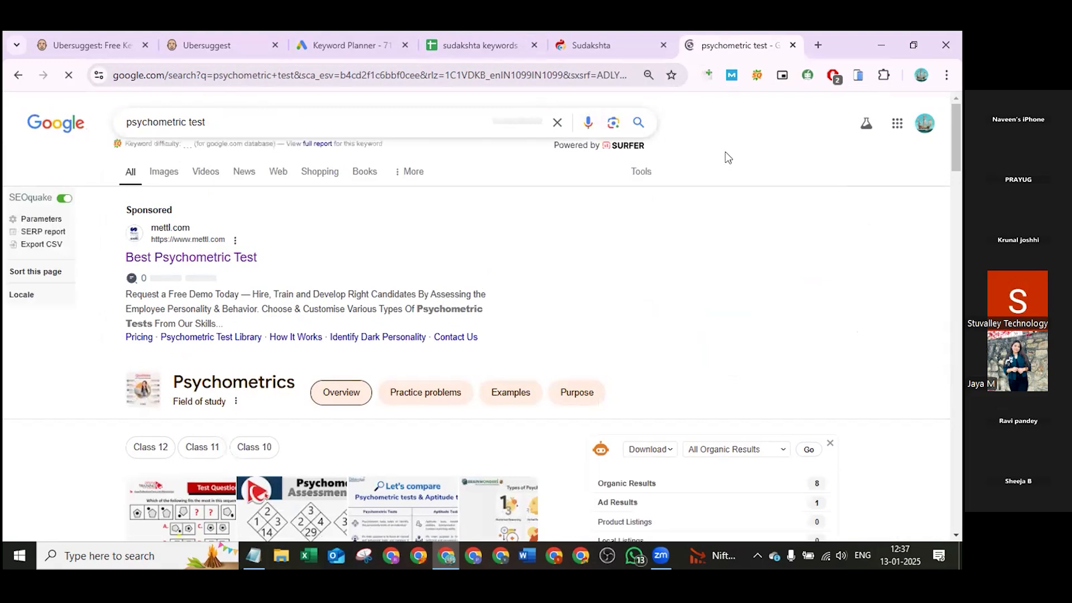
Search 'keyword surfer chrome extension' in another new tab, then open and close the extensions list.
click(817, 41)
click(519, 73)
text(keyword)
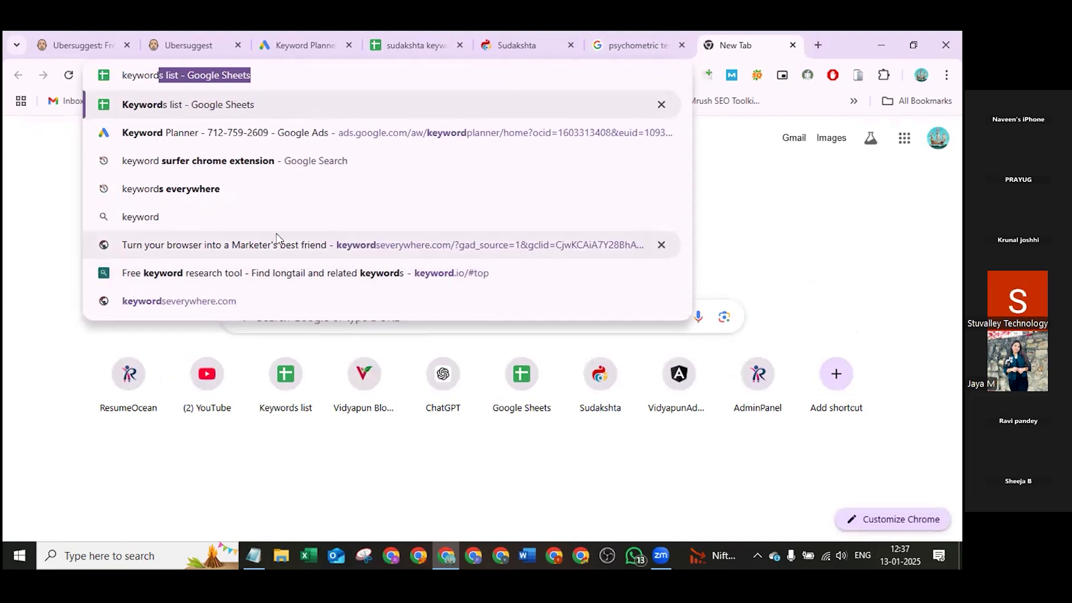
click(308, 163)
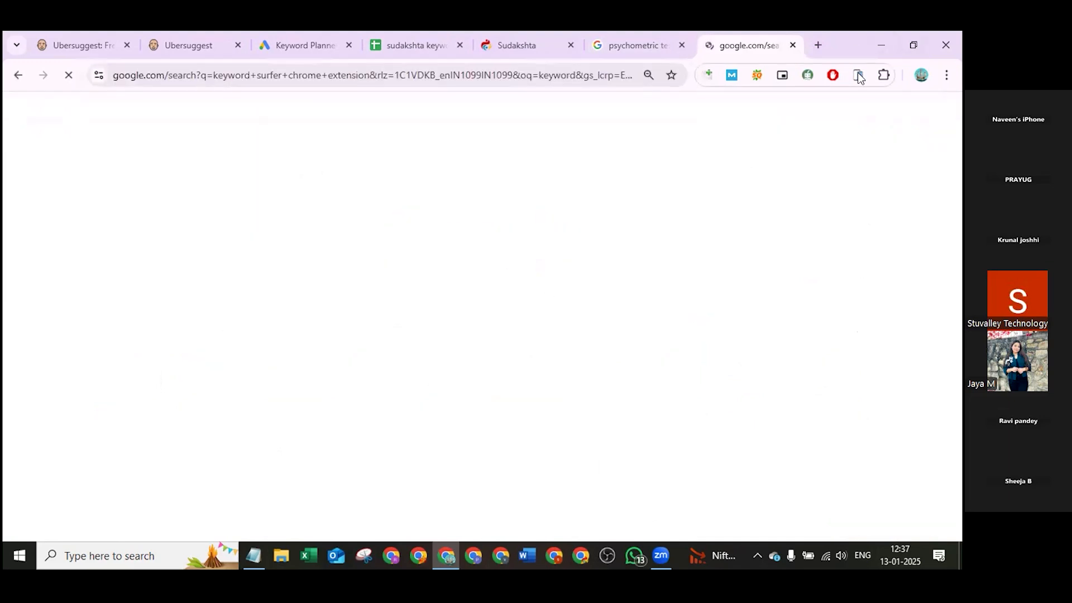
click(882, 76)
scroll(761, 246, down, 4)
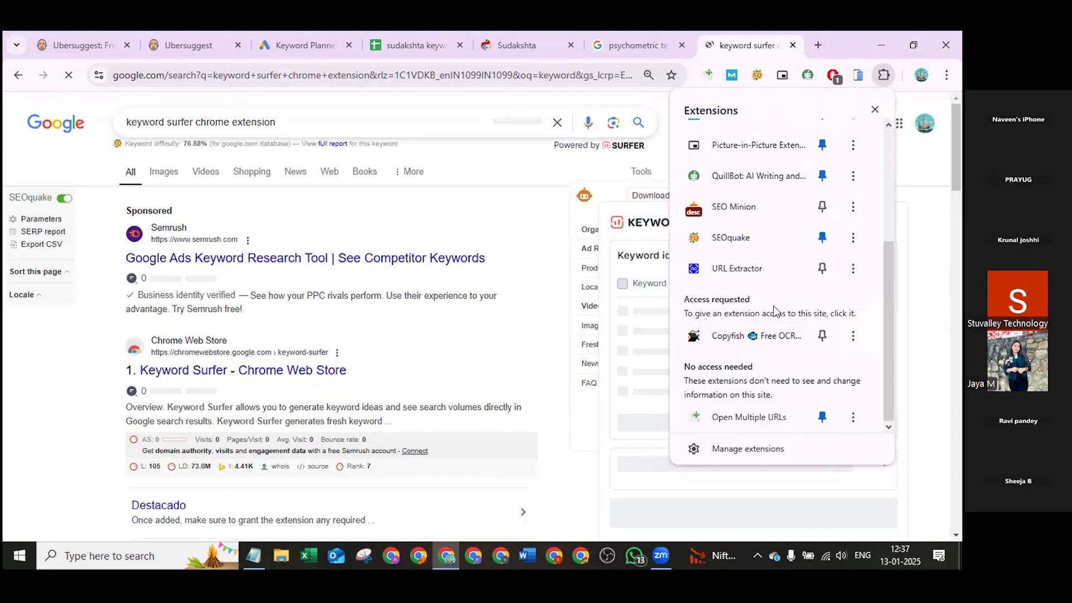
click(626, 223)
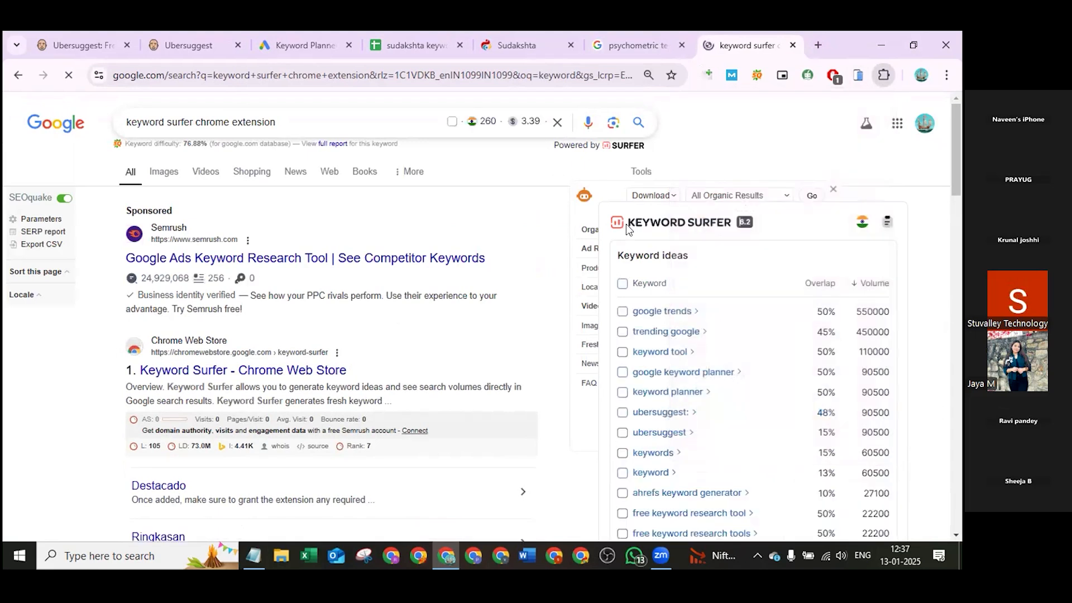
Rerun the 'psychometric test' search and scroll down to the Keyword Surfer panel.
click(632, 36)
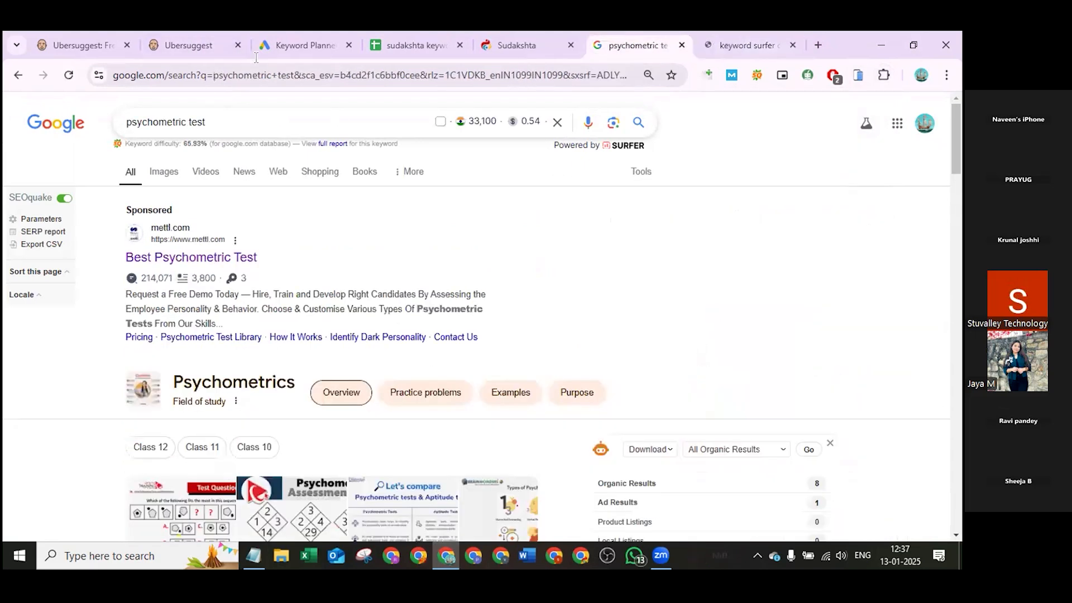
click(239, 119)
key(Return)
scroll(661, 253, down, 12)
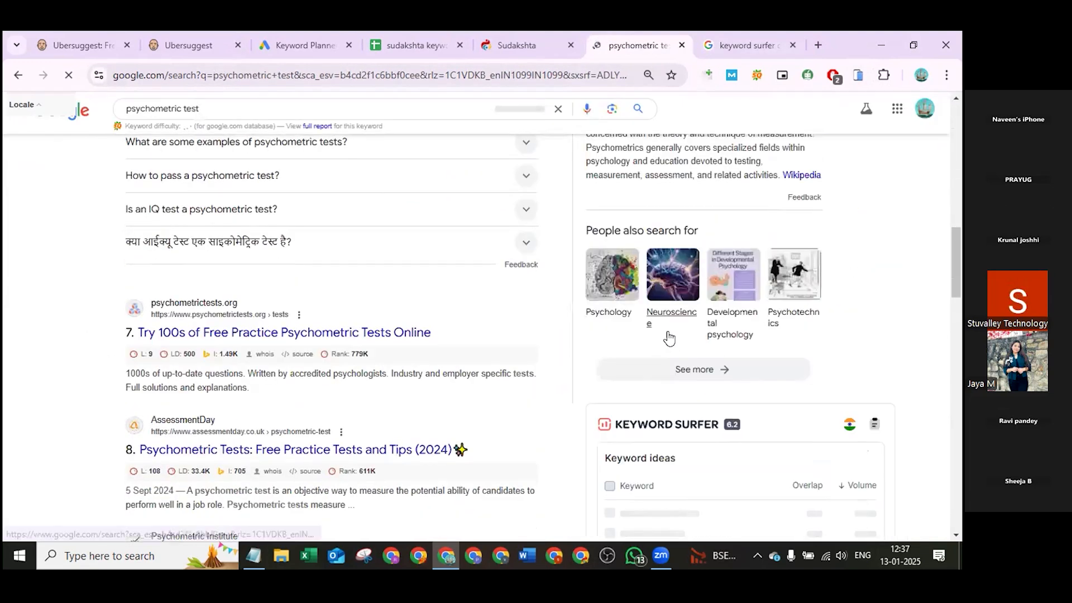
scroll(669, 335, down, 4)
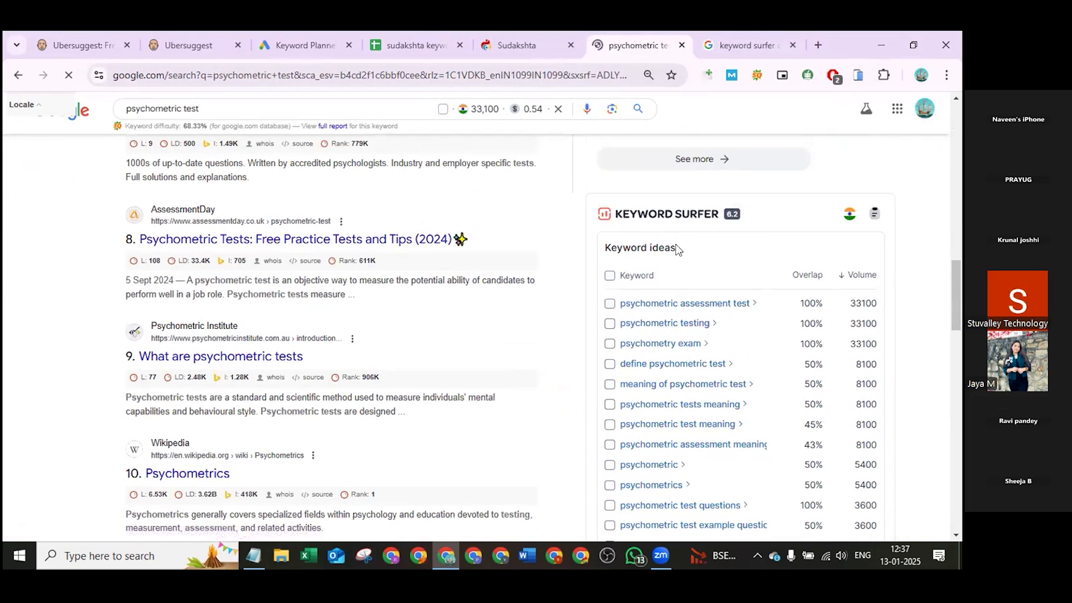
scroll(675, 243, down, 1)
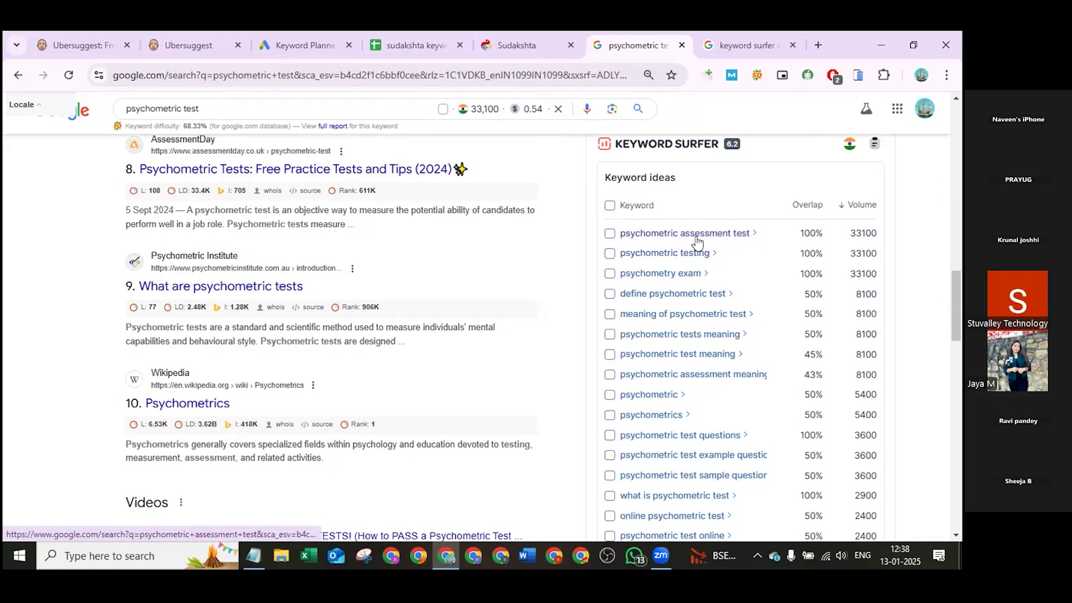
Sort Keyword Surfer's keyword ideas by volume, keeping 20 ideas per page.
click(841, 204)
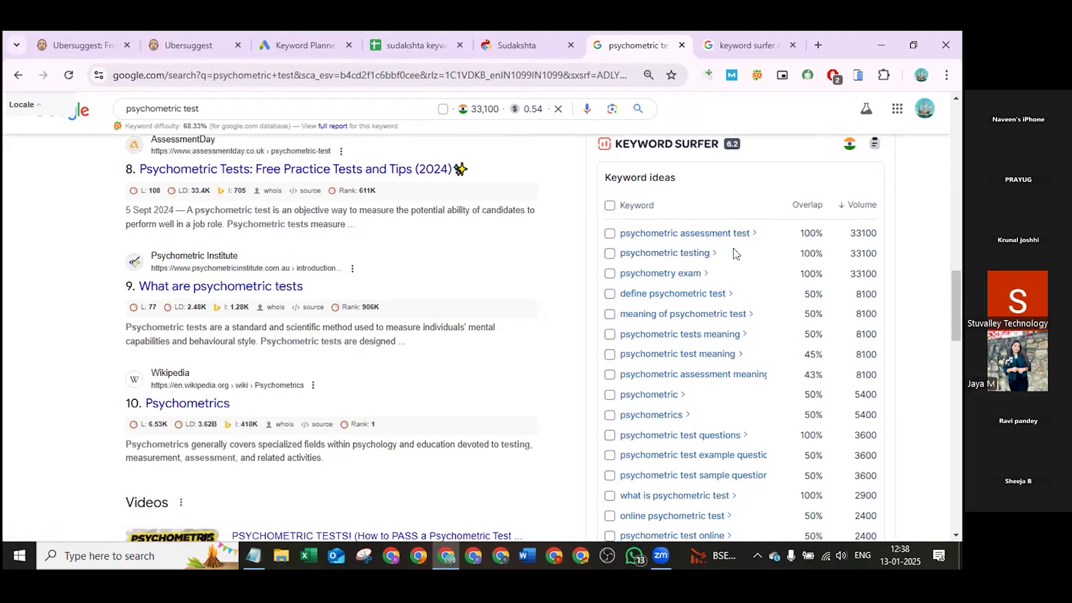
scroll(682, 280, down, 2)
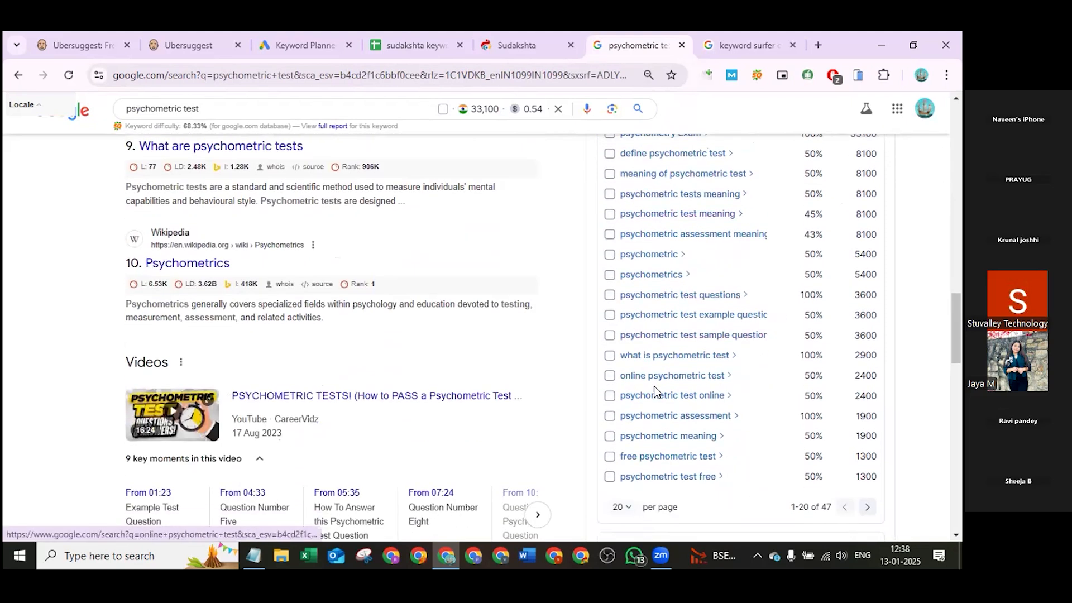
scroll(737, 277, down, 2)
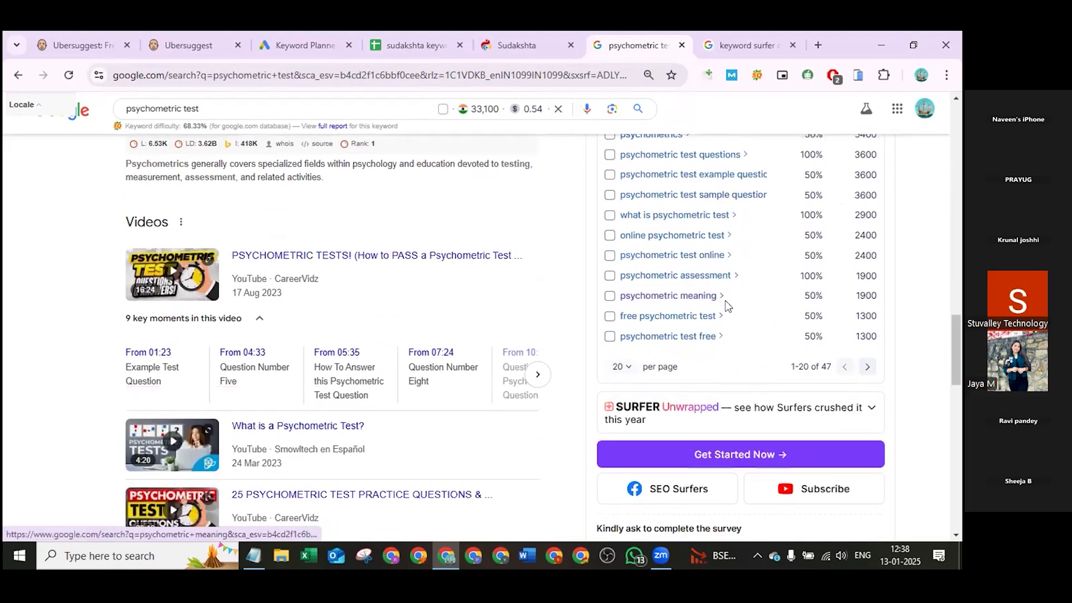
scroll(721, 302, down, 1)
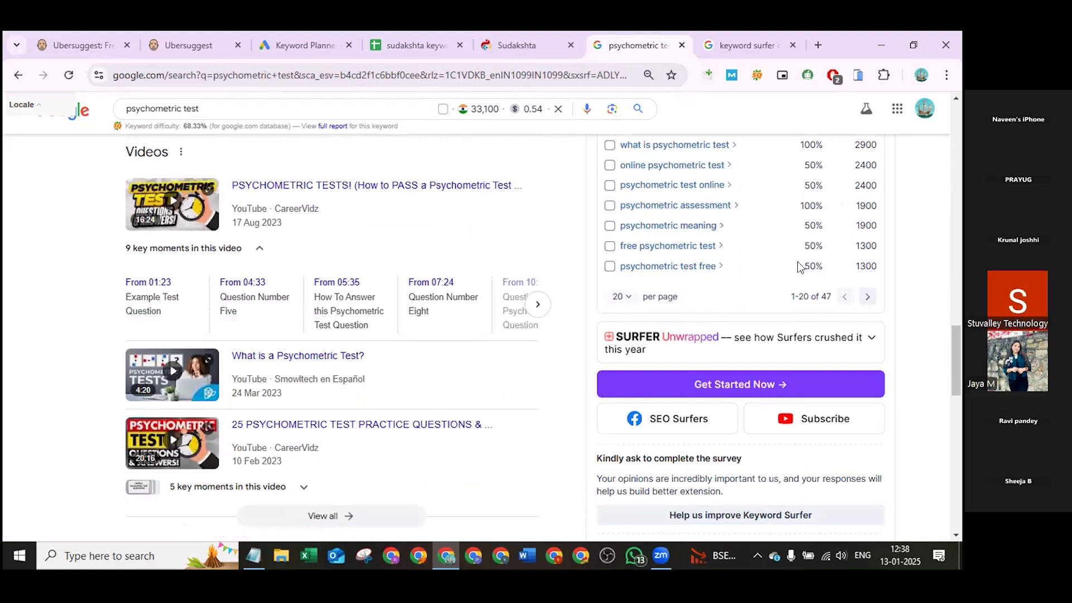
click(622, 297)
click(623, 364)
scroll(384, 333, up, 8)
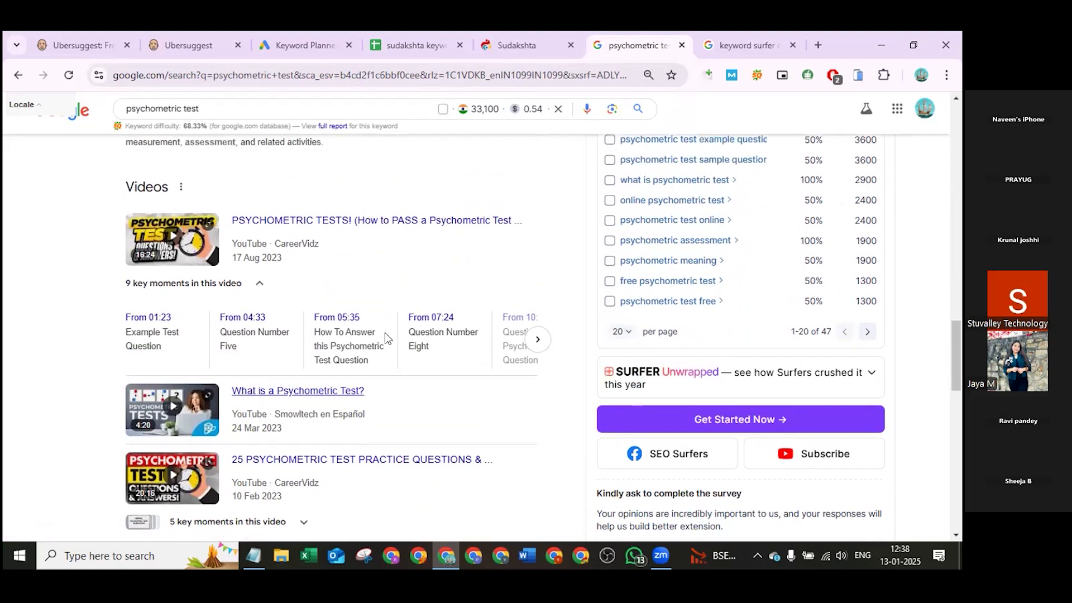
scroll(495, 249, up, 8)
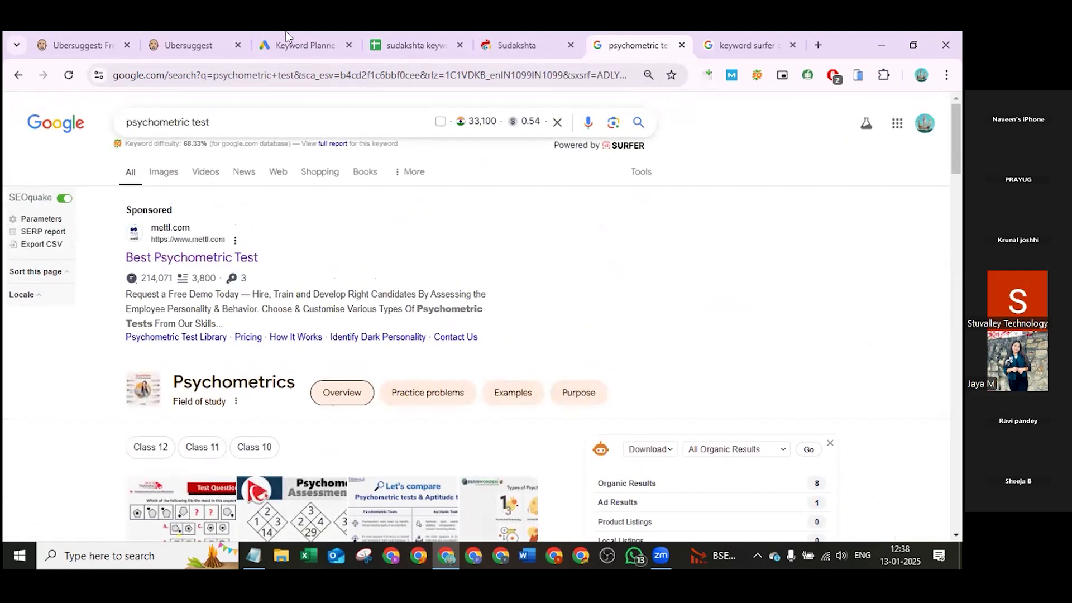
Switch to the keyword surfer chrome extension results and open a new tab beside it.
click(734, 44)
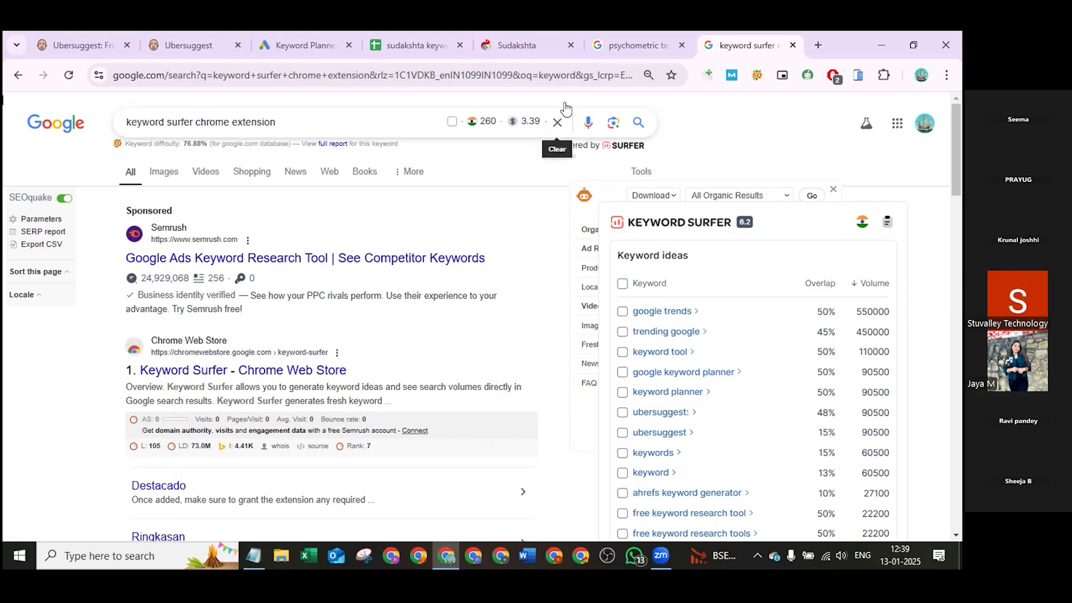
click(819, 46)
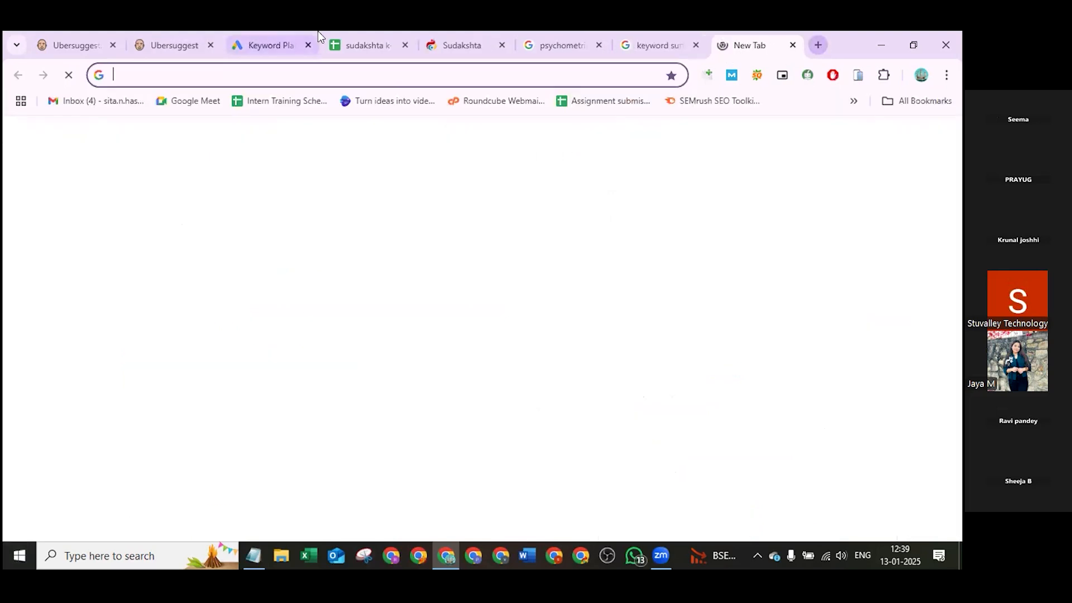
Enter 'tumblr' in the new tab's address bar.
click(384, 79)
text(tumbl)
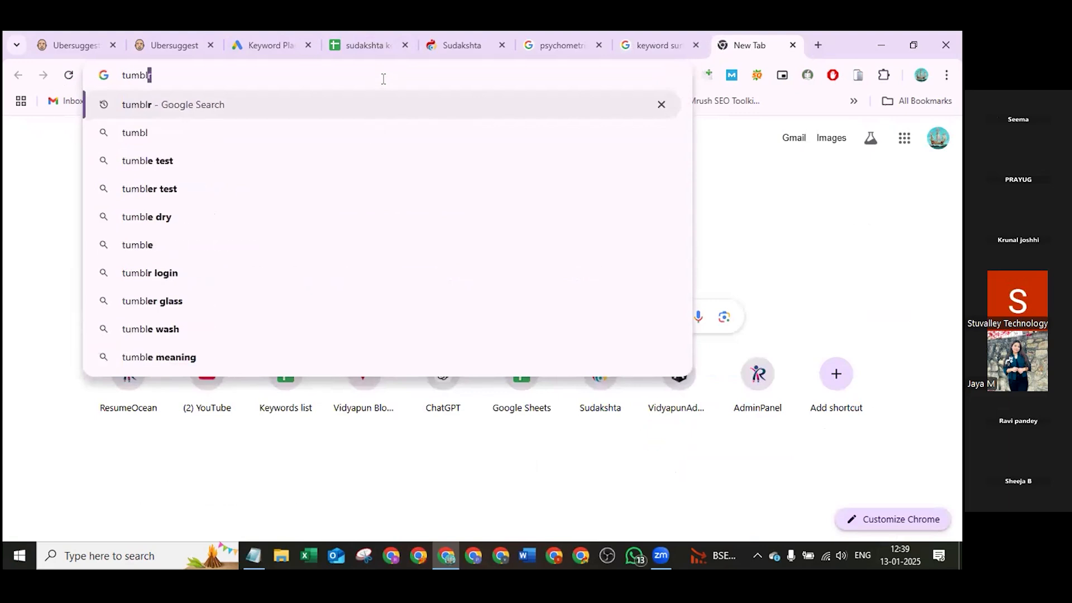
click(688, 232)
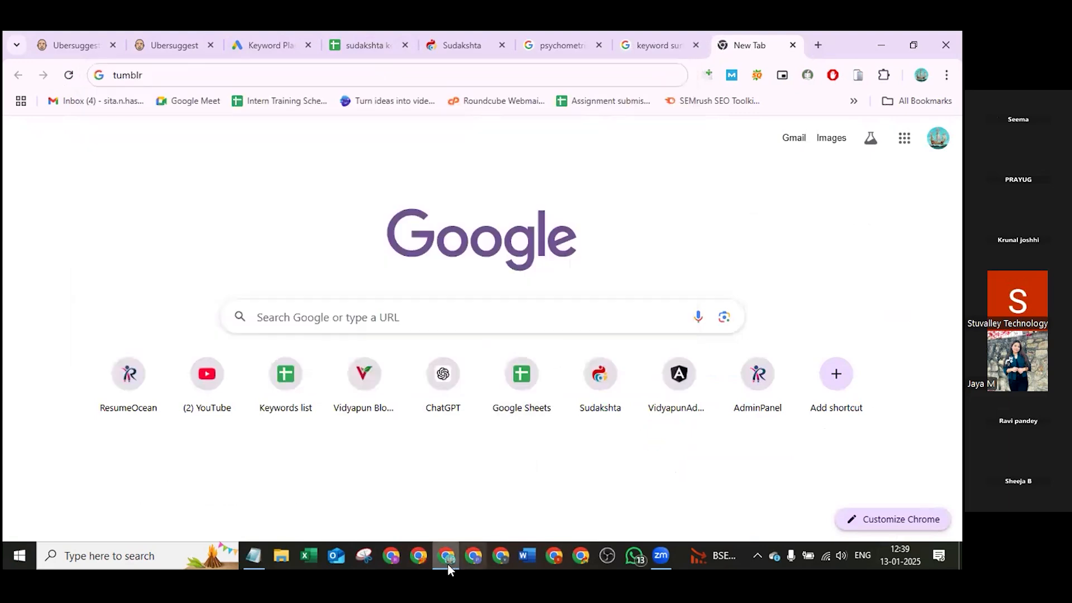
Search Google for 'social bookmarking' in the other Chrome window.
mouse_move(442, 568)
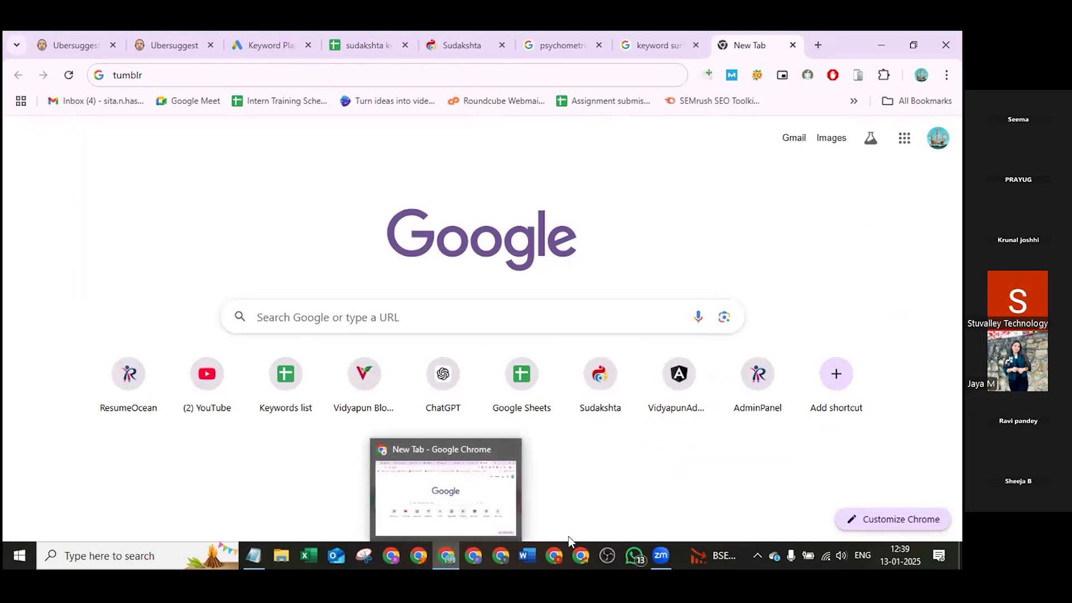
click(474, 554)
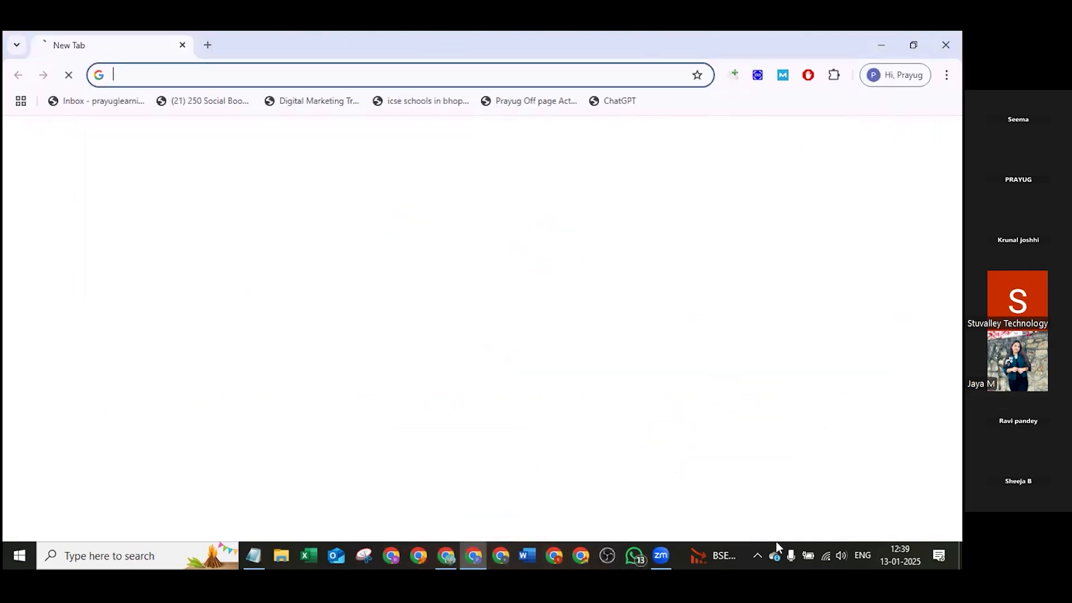
click(182, 74)
text(social)
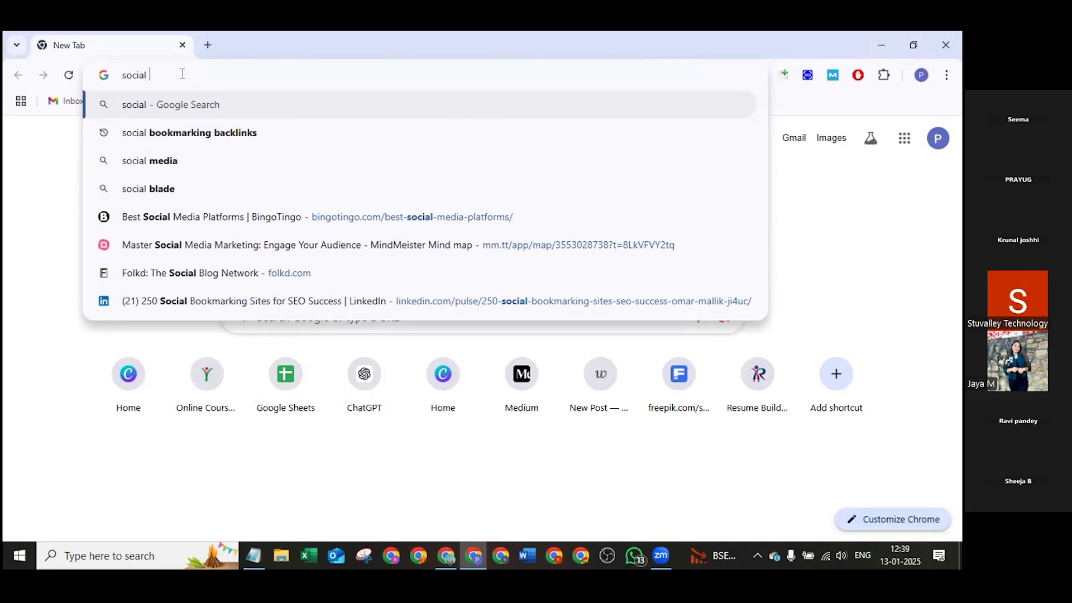
text( bookmarking)
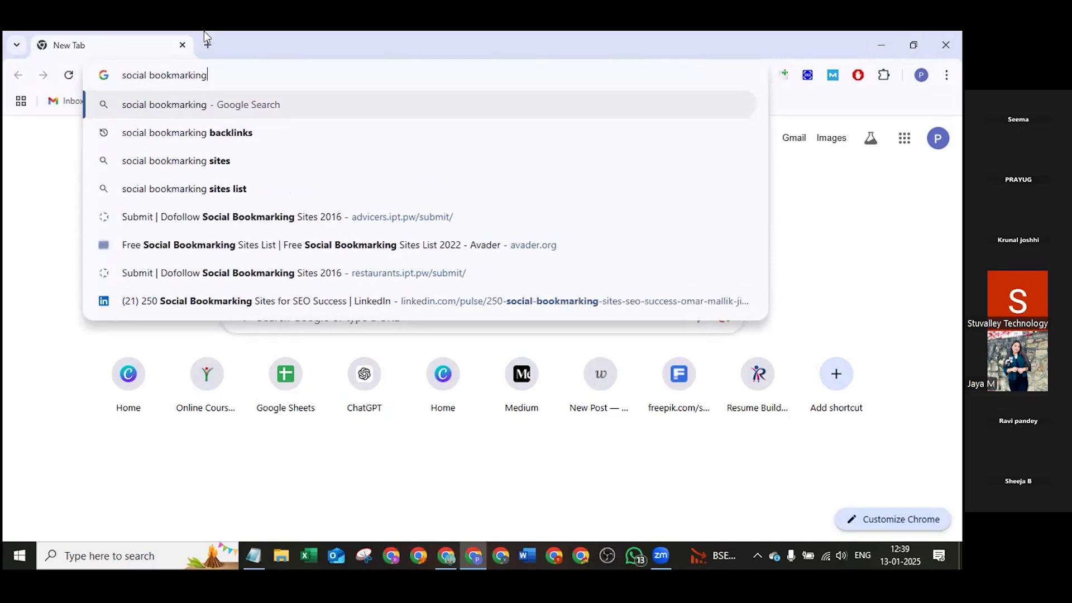
key(Return)
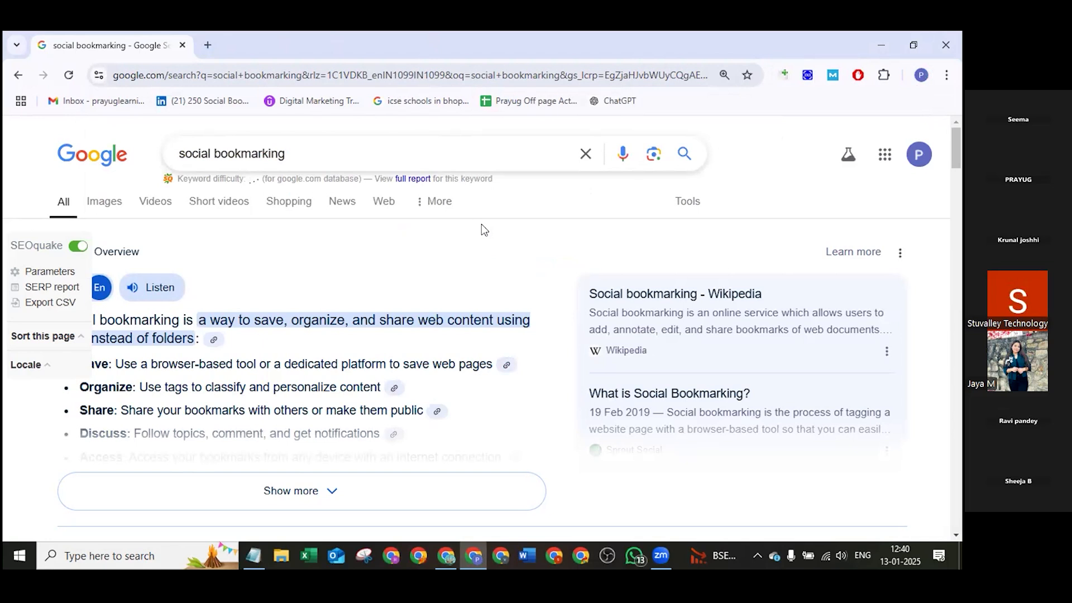
scroll(414, 185, down, 6)
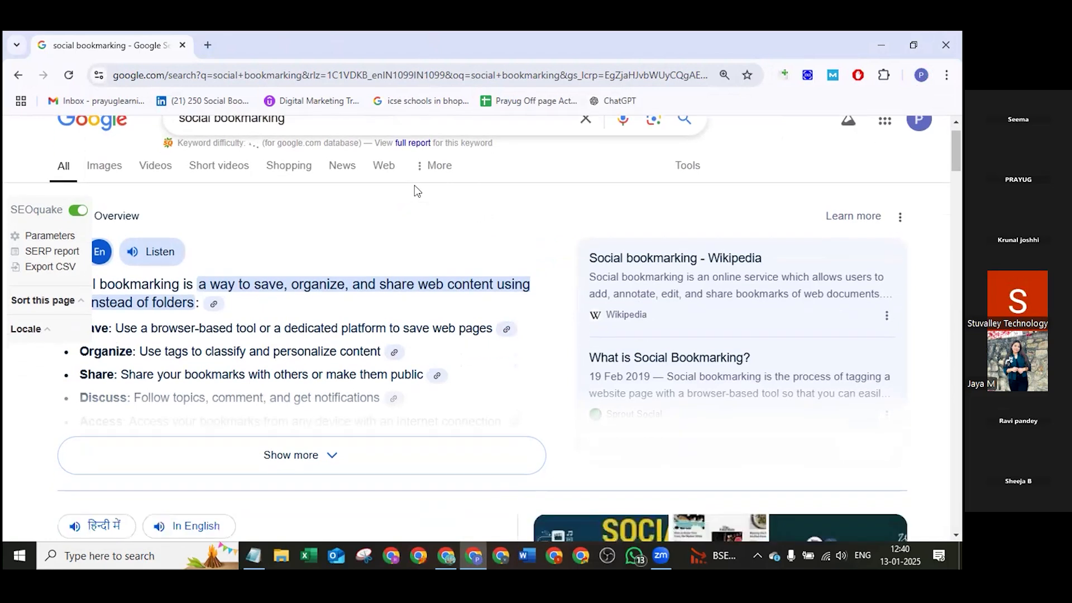
scroll(263, 391, up, 6)
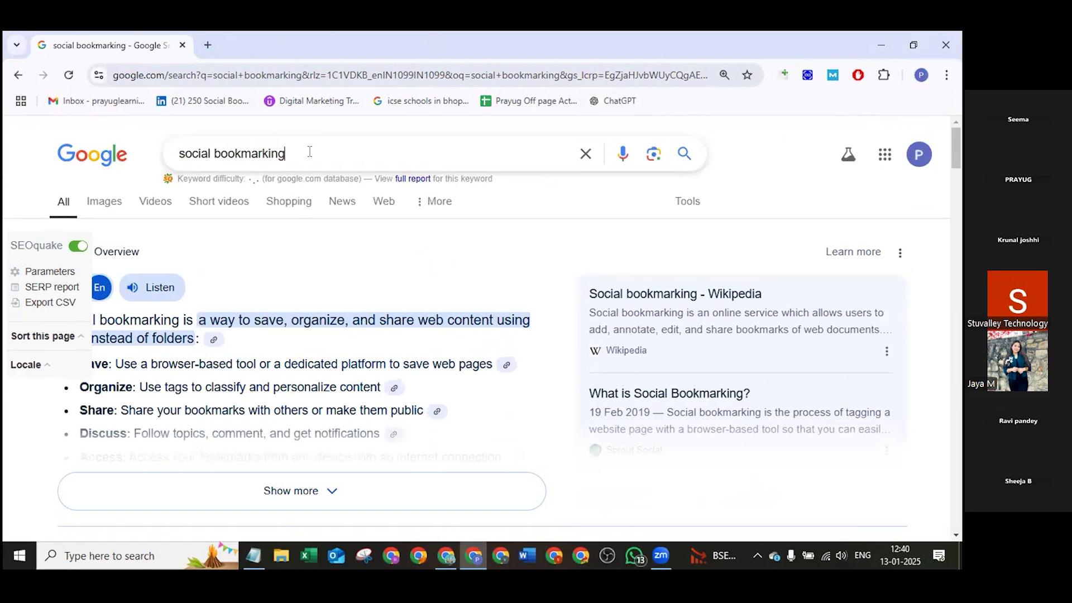
click(309, 150)
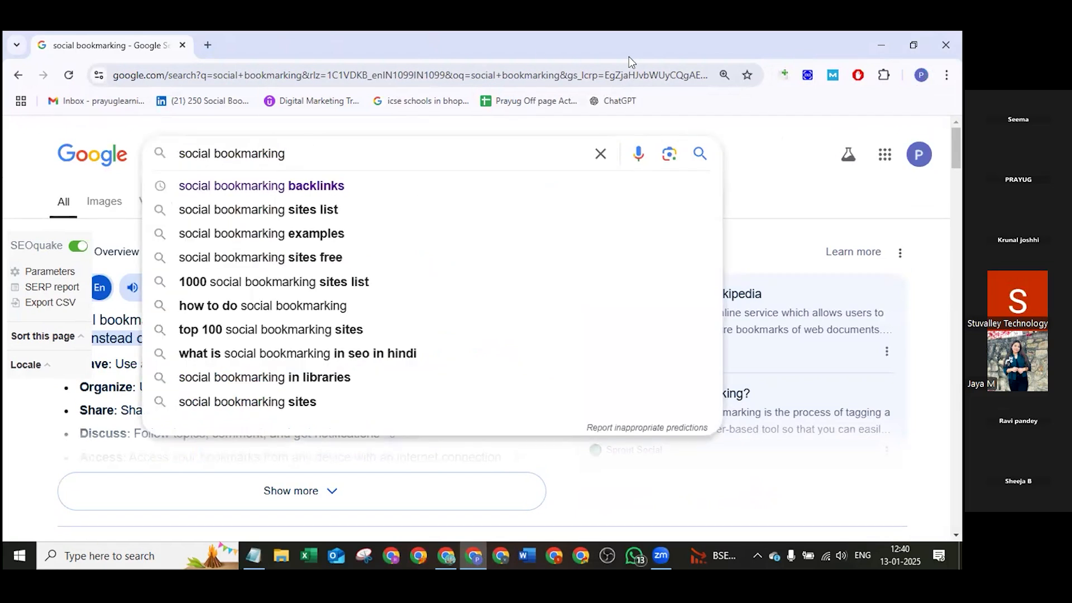
click(774, 110)
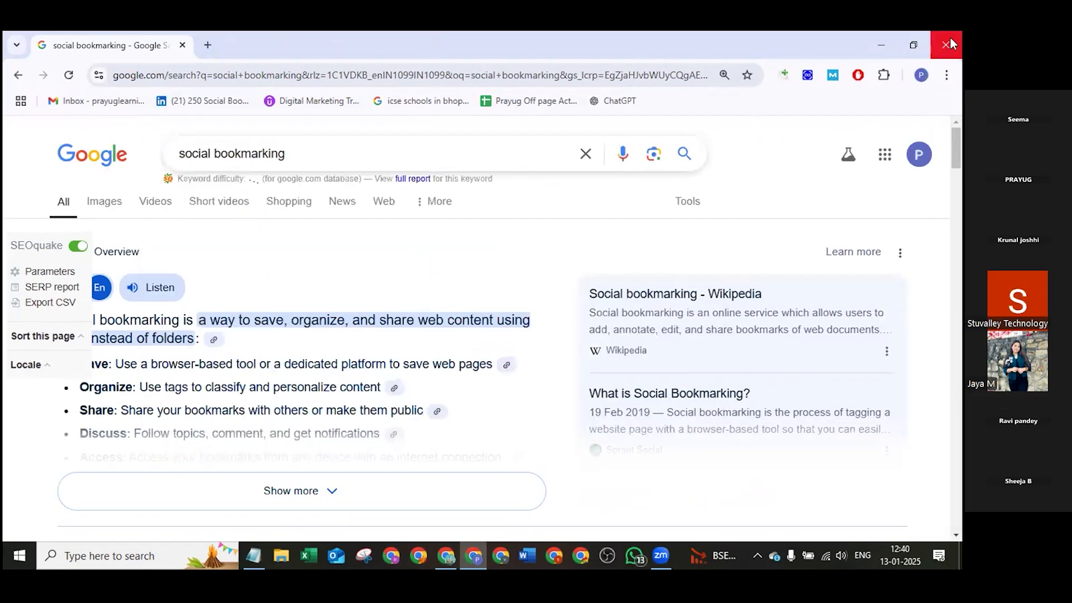
Close the bookmarking results window and delete 'tumblr' from the new tab's address bar.
key(alt+F4)
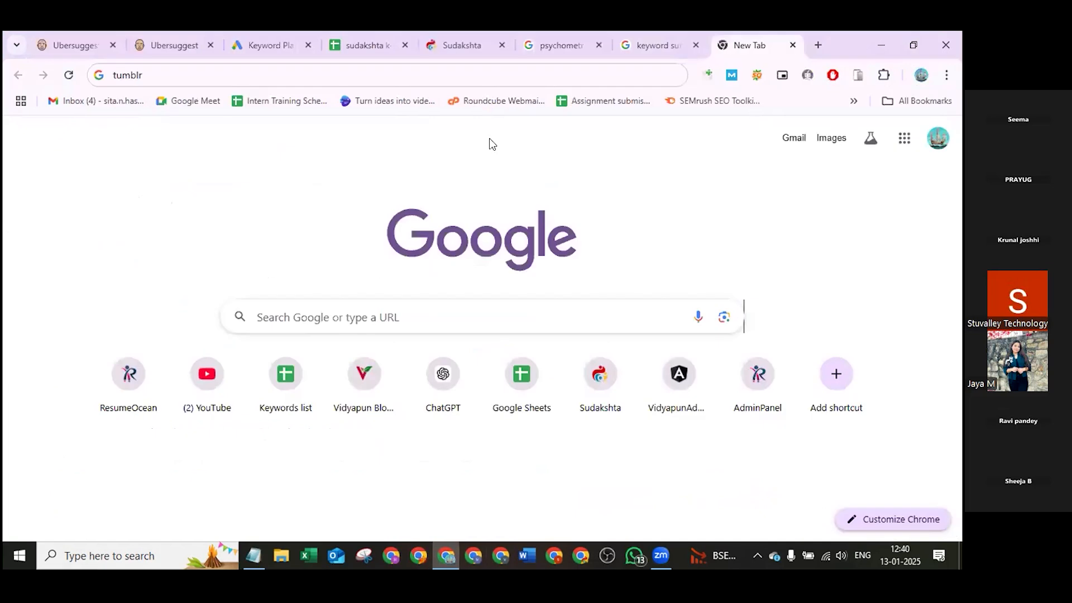
click(462, 74)
key(BackSpace)
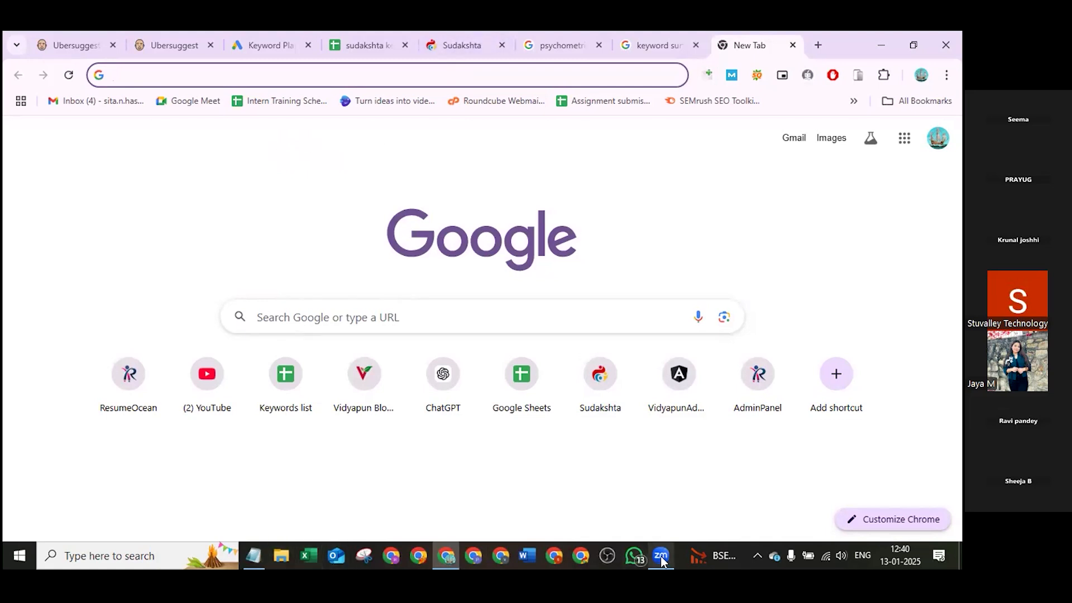
click(684, 326)
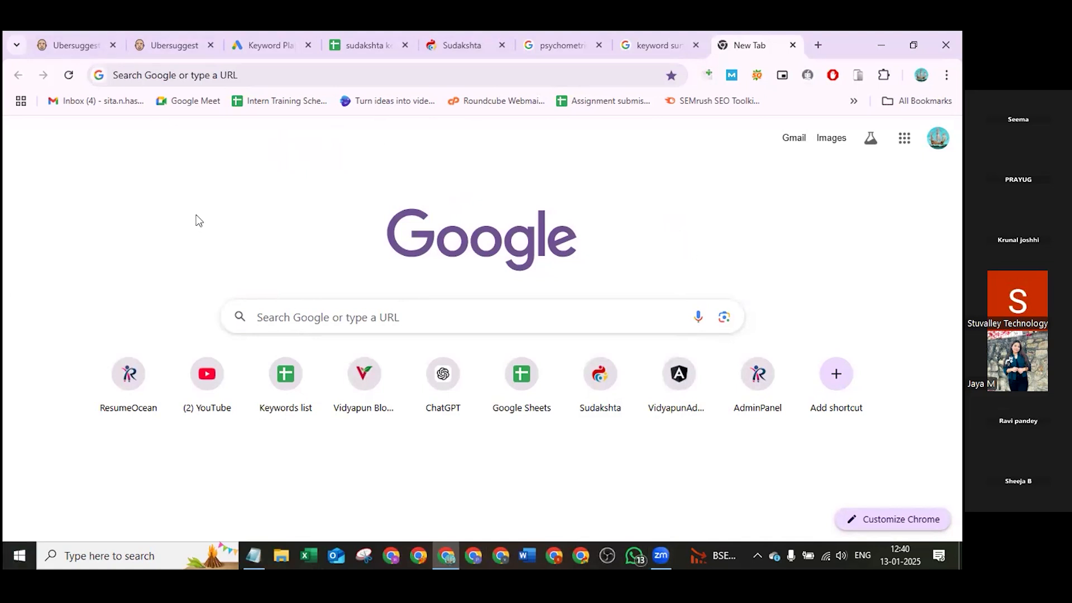
Search Google for 'social bookmarking sites list 2024'.
click(245, 73)
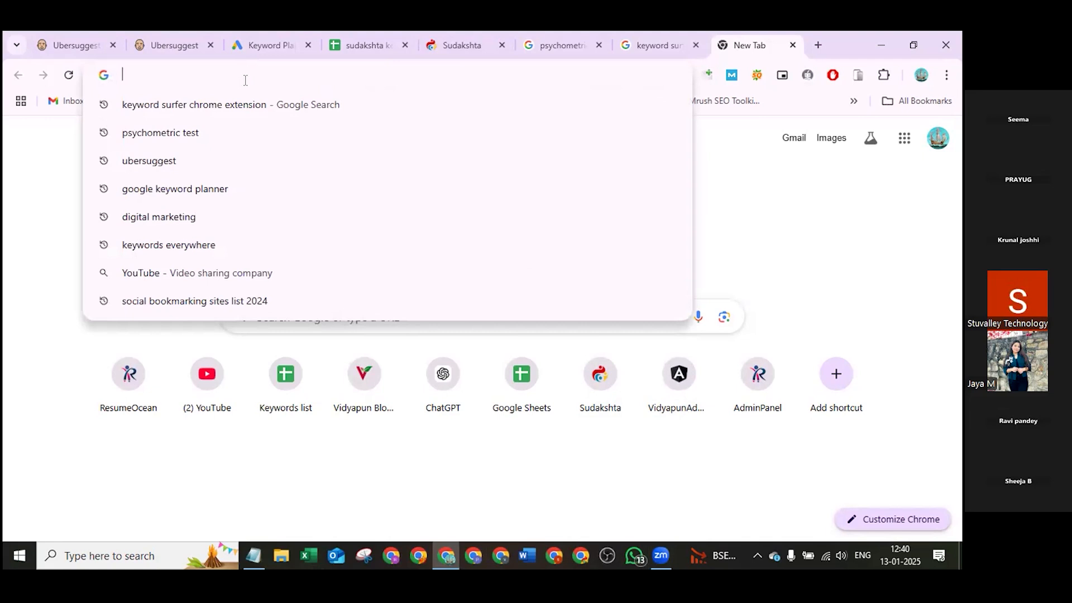
text(sociua)
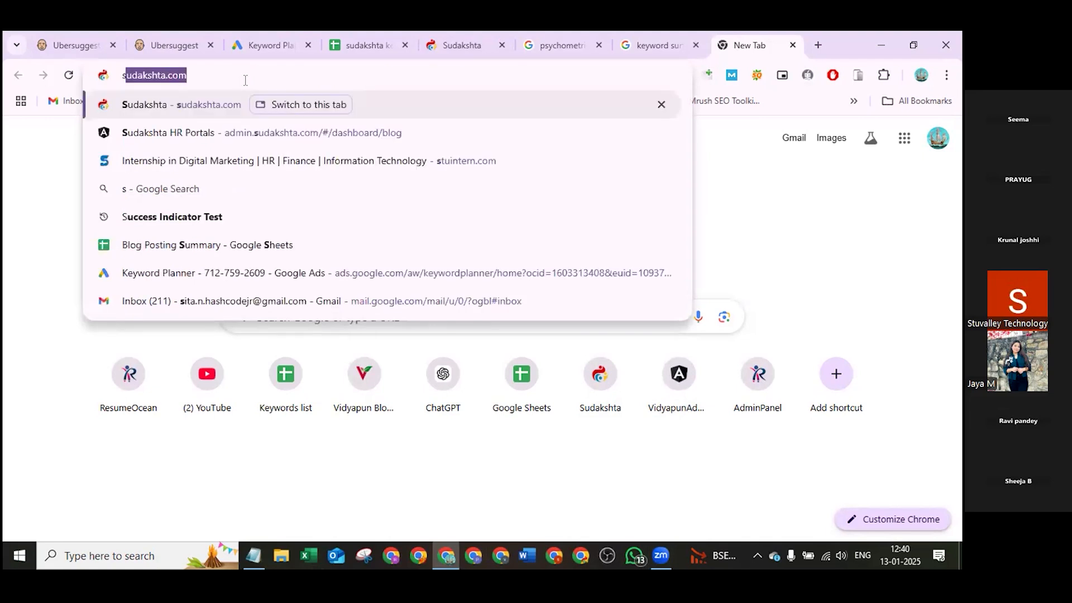
key(BackSpace)
key(BackSpace)
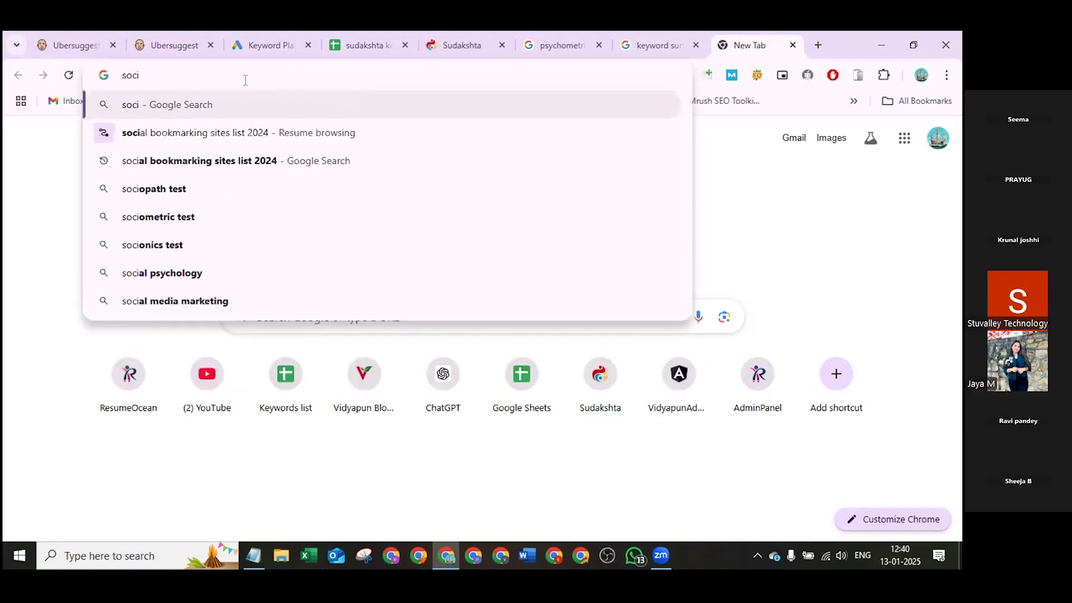
click(241, 160)
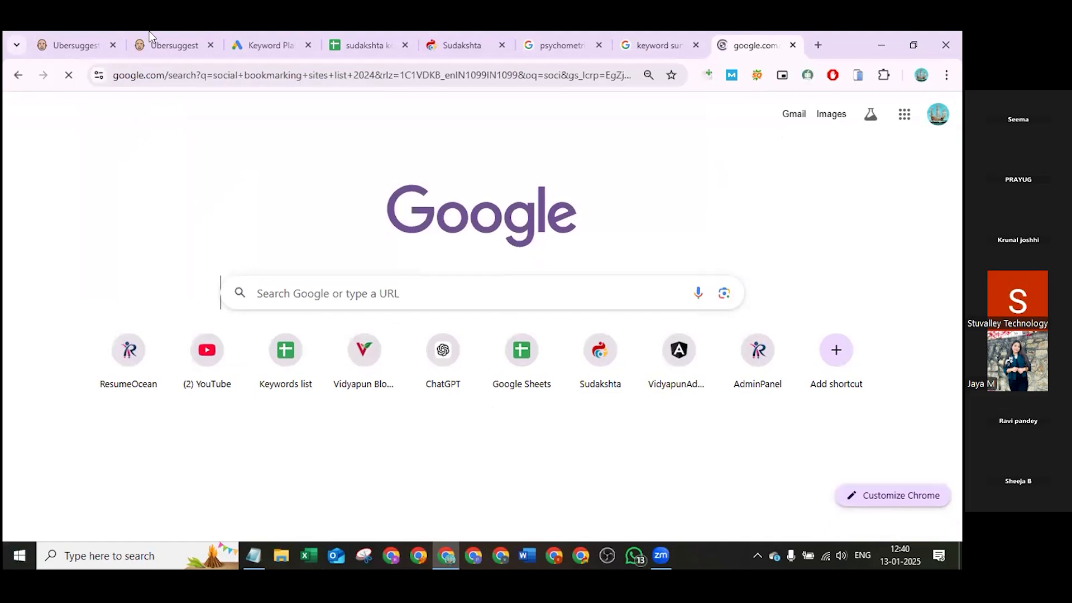
Scroll through SEO Aim Point's social bookmarking sites table and its domain authority scores.
scroll(105, 407, down, 5)
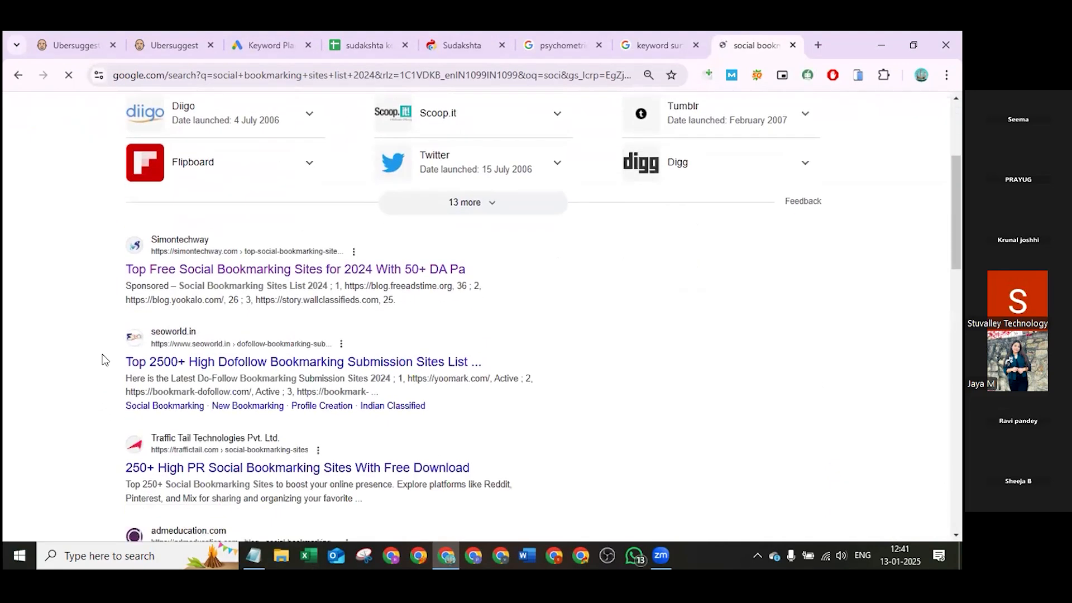
scroll(119, 285, down, 8)
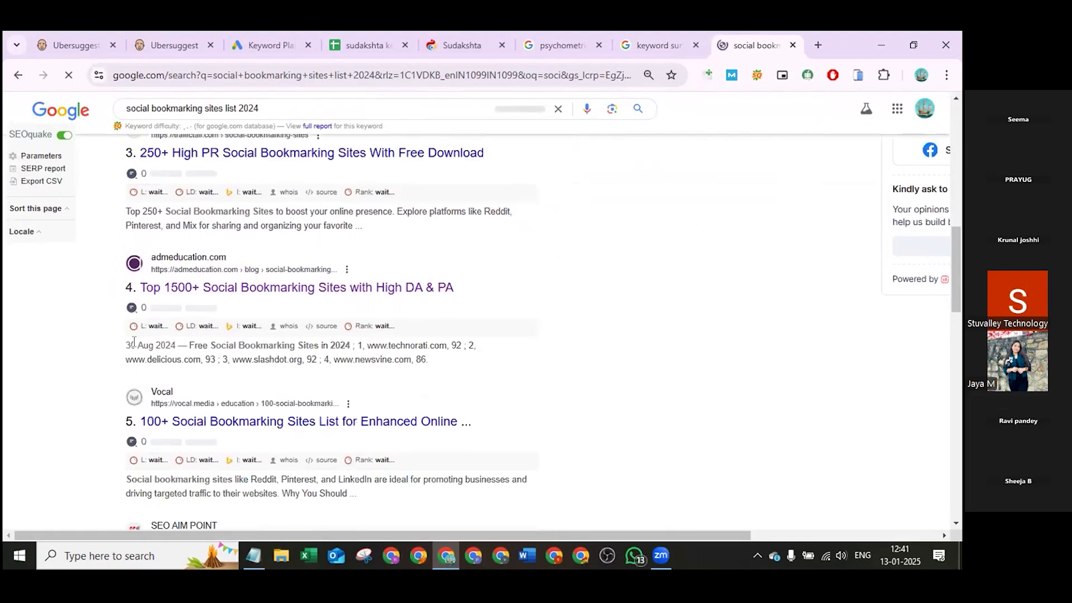
scroll(171, 281, down, 3)
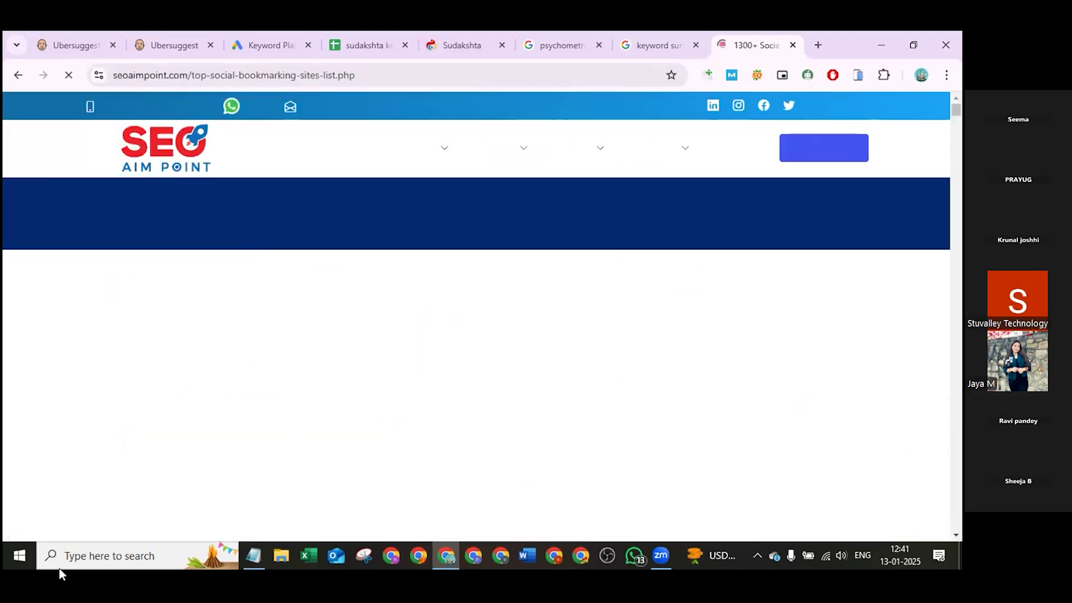
scroll(555, 246, down, 10)
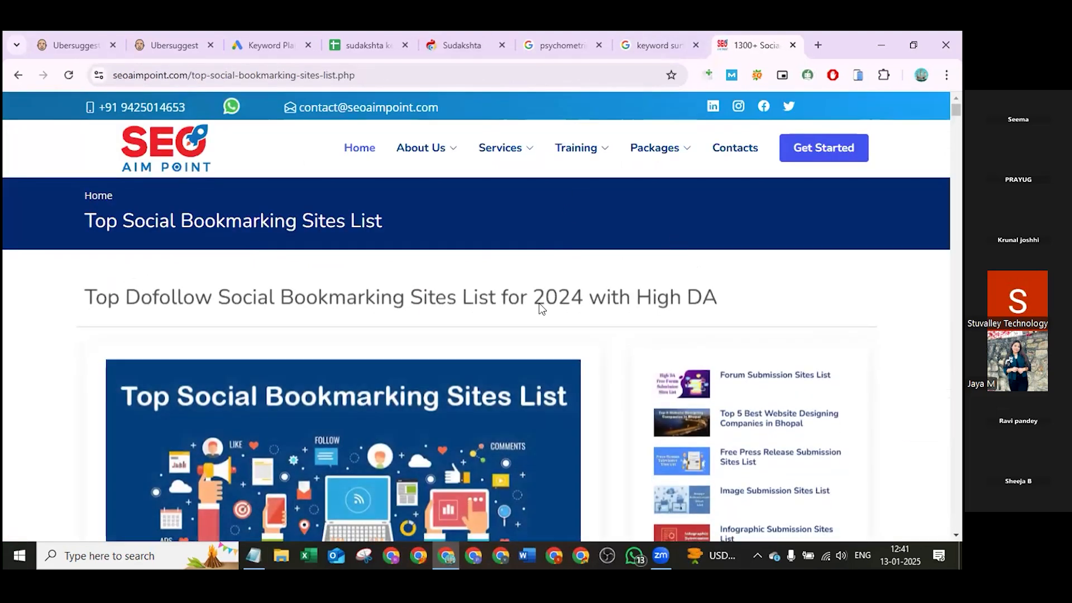
scroll(250, 373, down, 15)
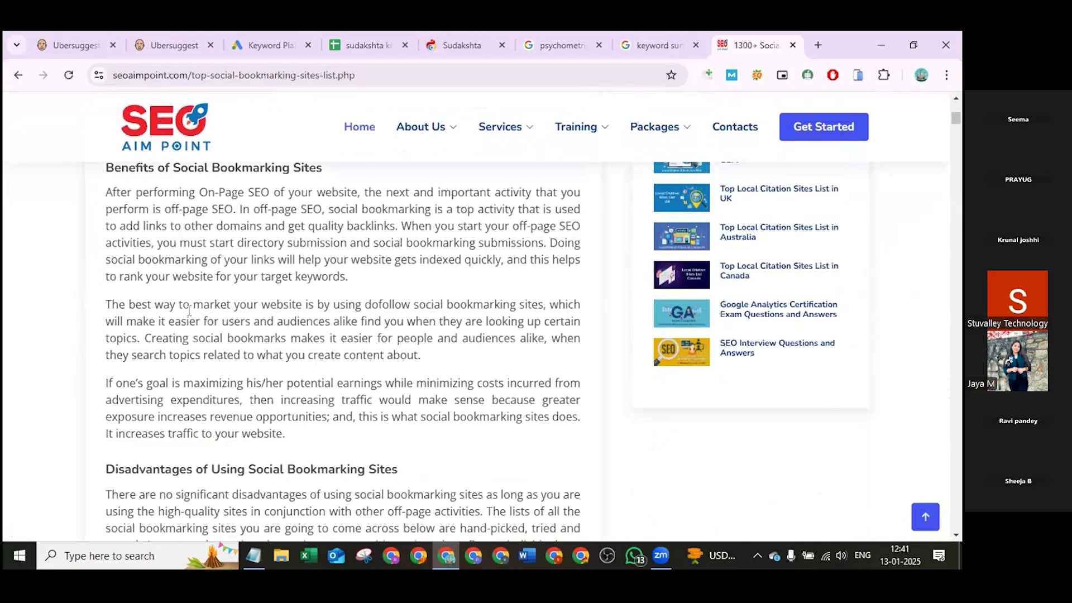
scroll(103, 346, down, 8)
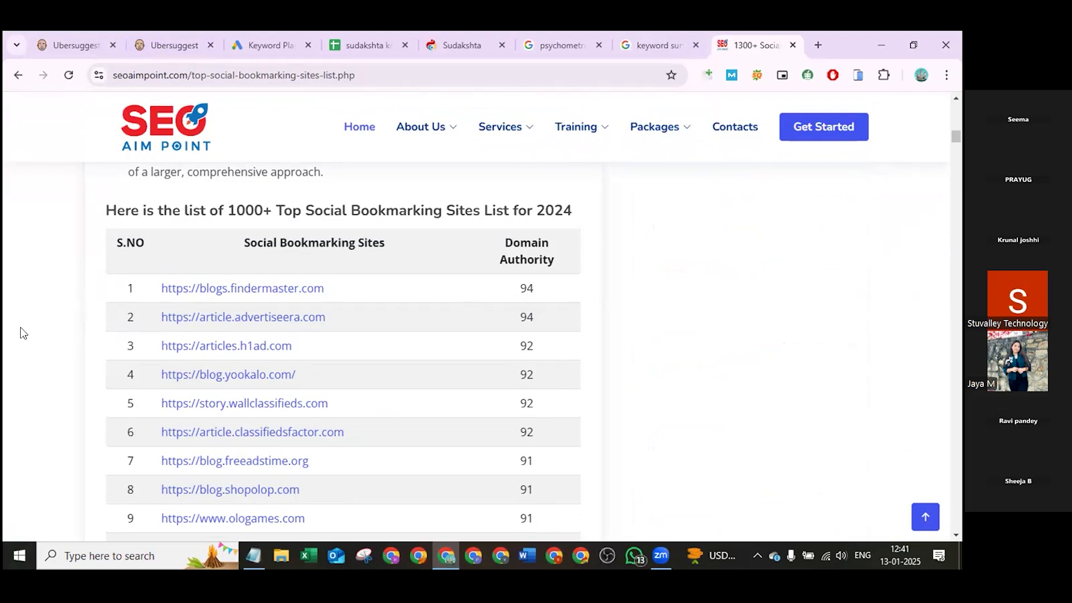
scroll(41, 309, down, 1)
scroll(53, 305, up, 1)
scroll(149, 270, down, 3)
scroll(161, 301, up, 3)
scroll(151, 273, down, 1)
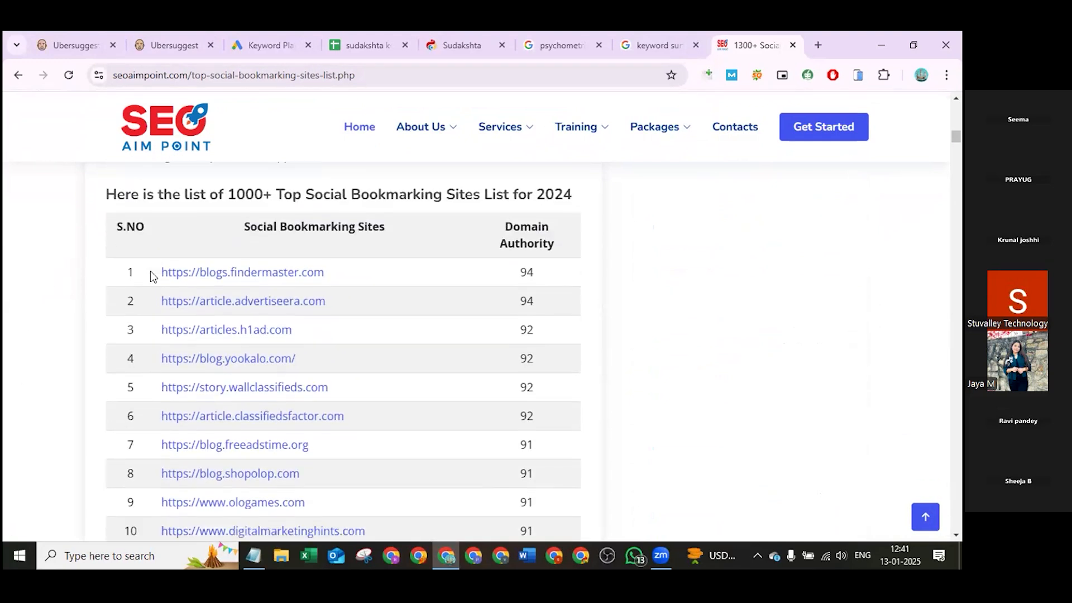
scroll(150, 275, down, 10)
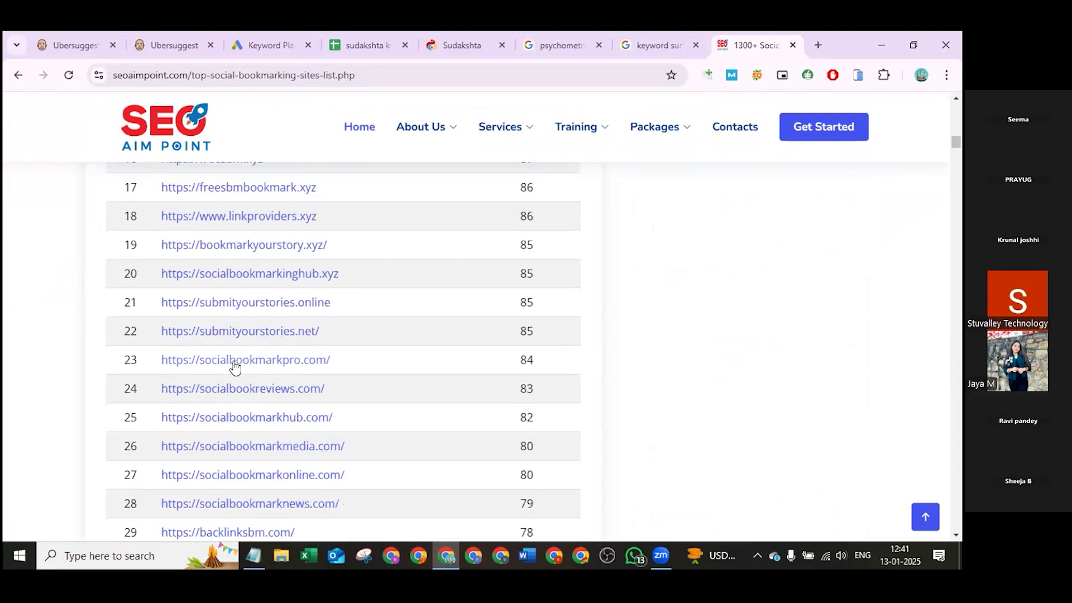
scroll(235, 367, down, 6)
scroll(256, 277, up, 6)
scroll(284, 309, up, 3)
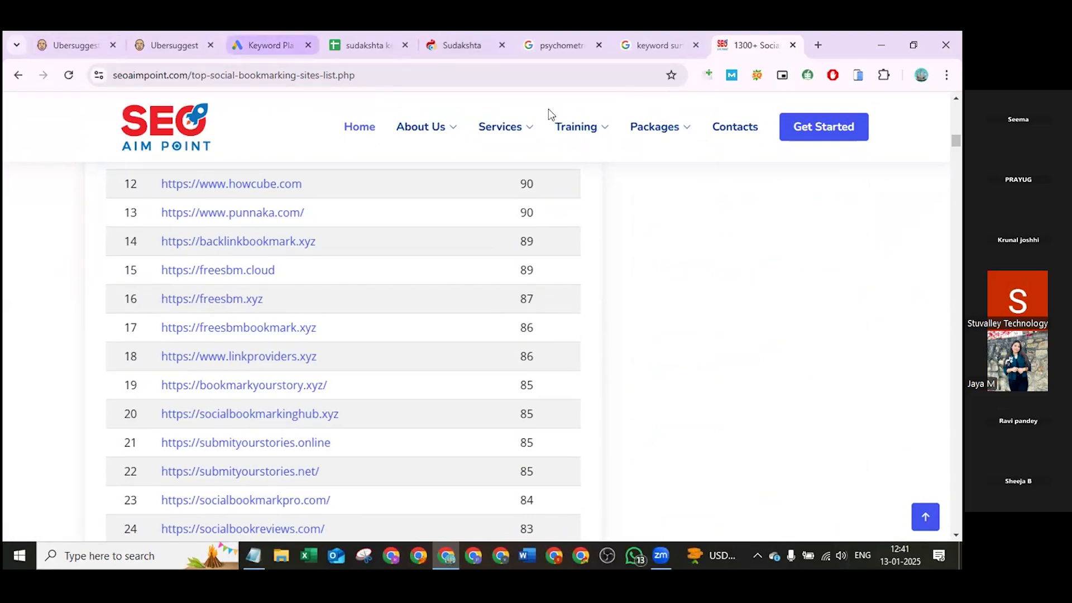
scroll(263, 412, down, 7)
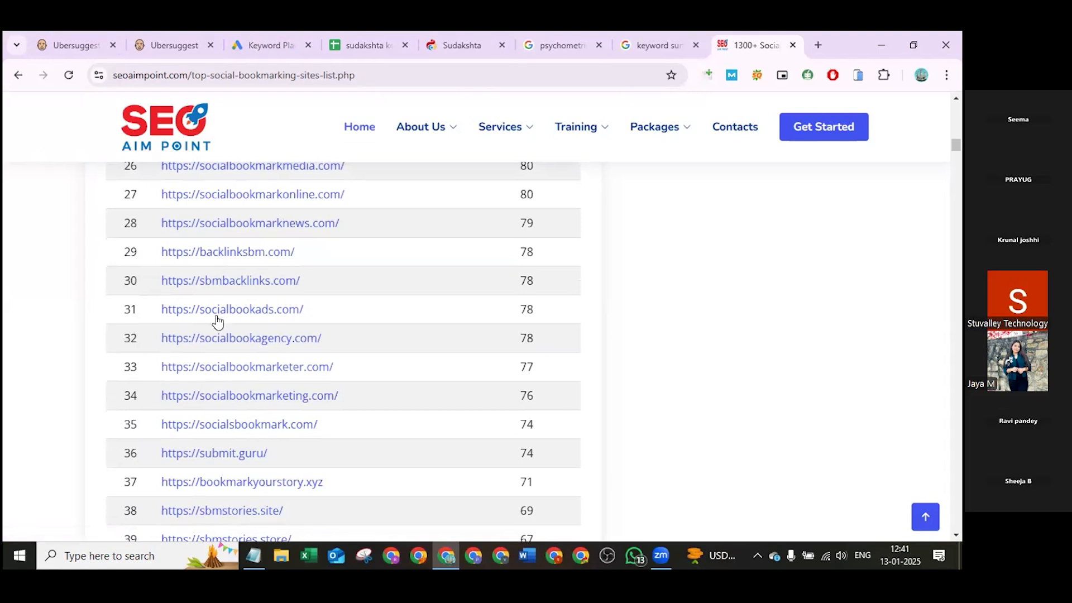
scroll(184, 386, down, 4)
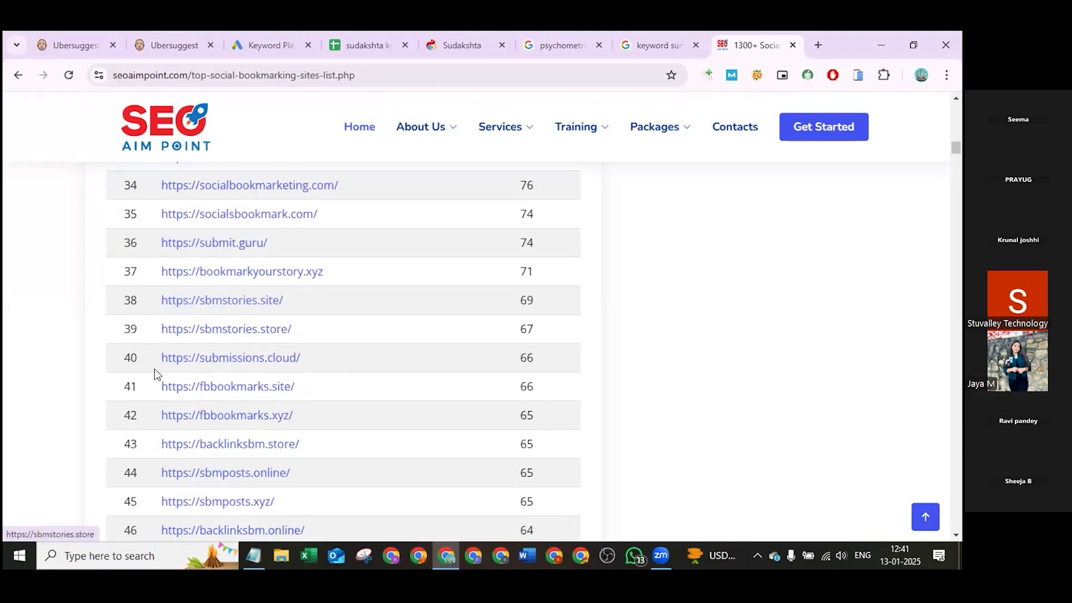
scroll(152, 379, down, 3)
scroll(174, 371, down, 6)
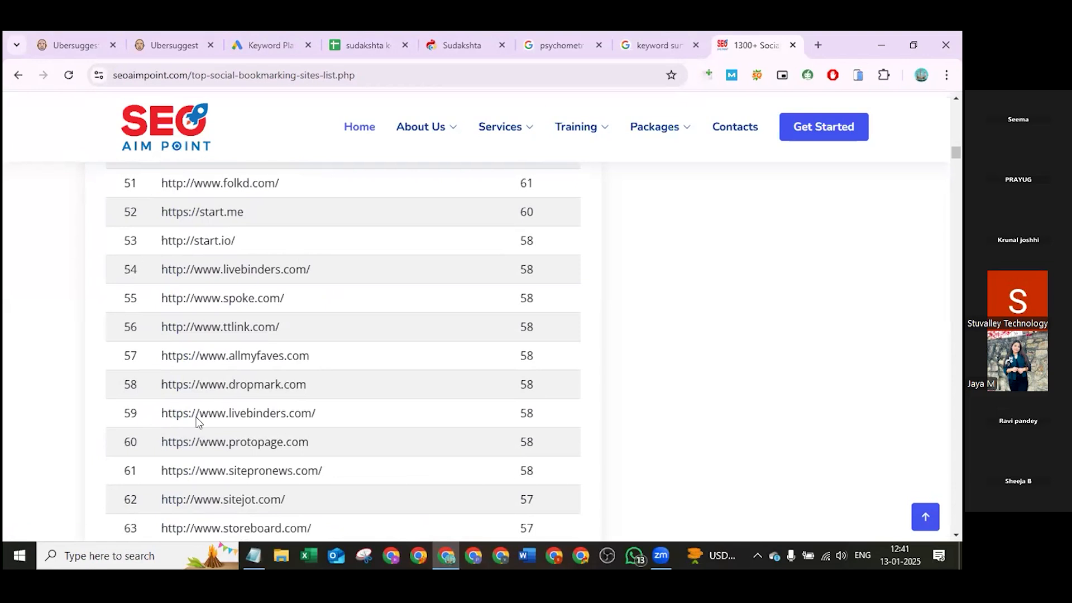
scroll(197, 417, down, 4)
scroll(257, 300, down, 2)
scroll(232, 326, down, 3)
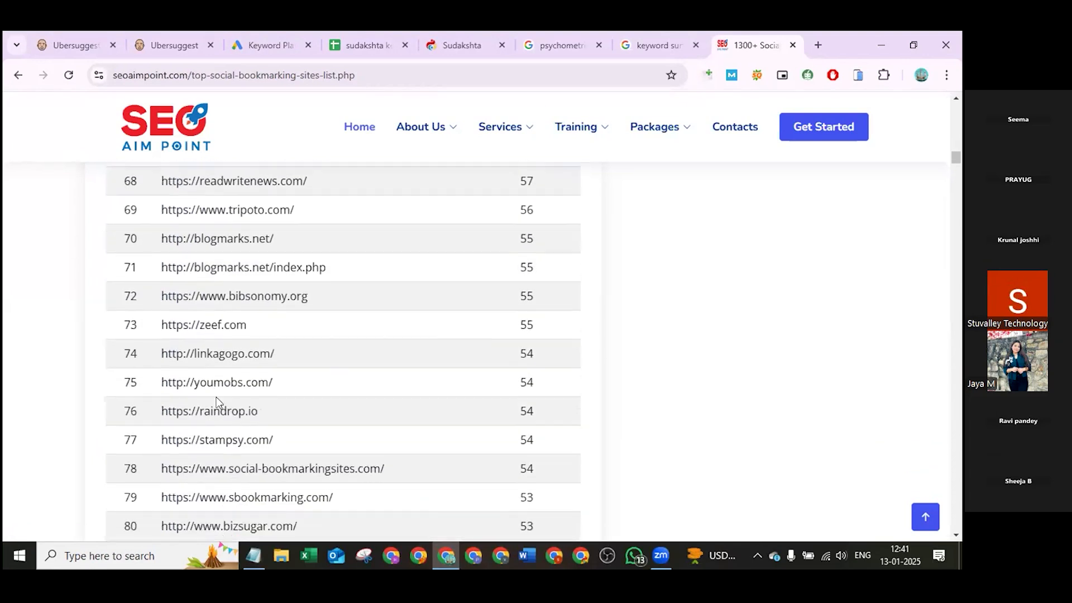
scroll(207, 434, down, 1)
scroll(207, 434, down, 2)
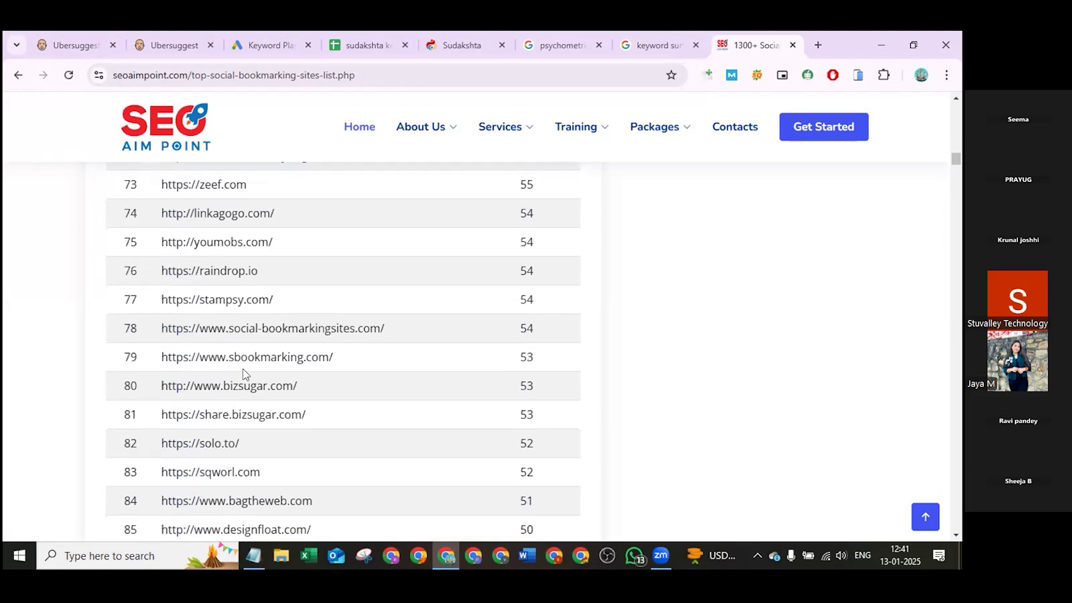
Open sbookmarking.com (row 79) and social-bookmarkingsites.com (row 78) in new tabs.
triple_click(265, 356)
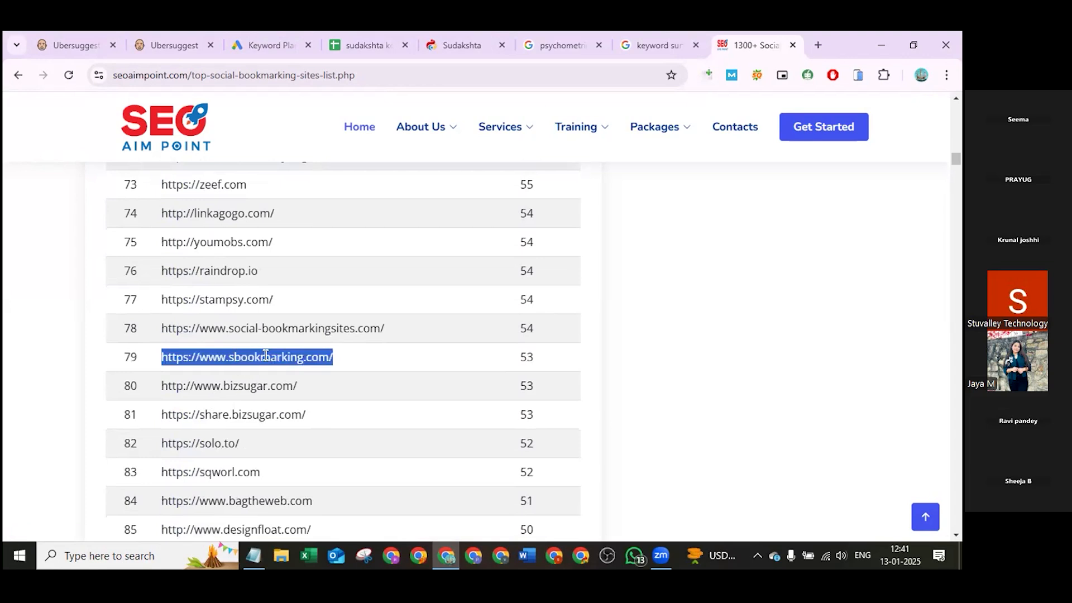
right_click(266, 356)
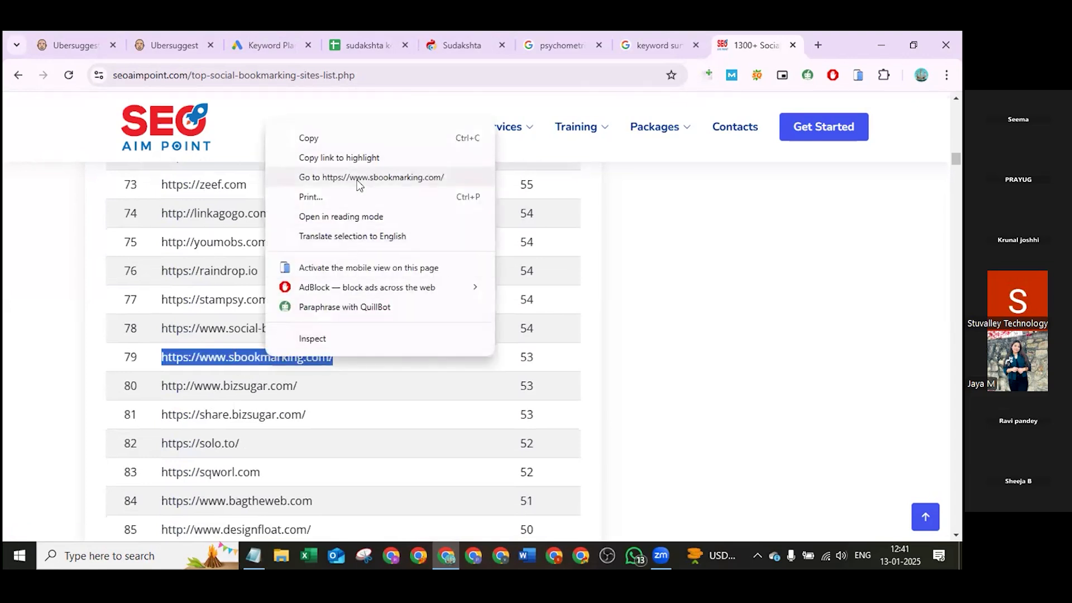
click(357, 179)
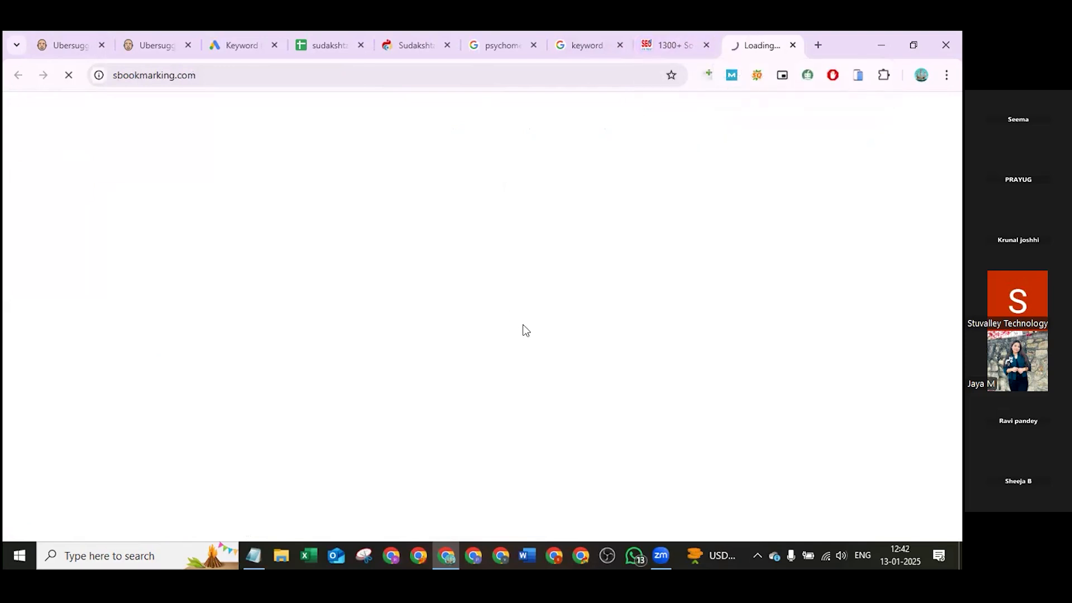
click(673, 44)
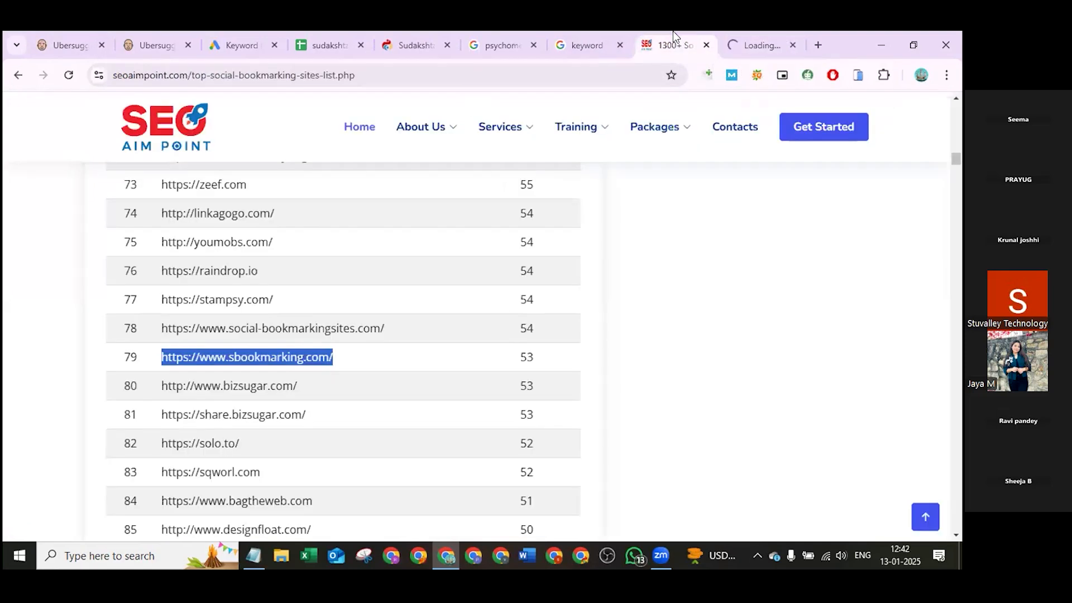
triple_click(285, 319)
right_click(272, 326)
click(411, 146)
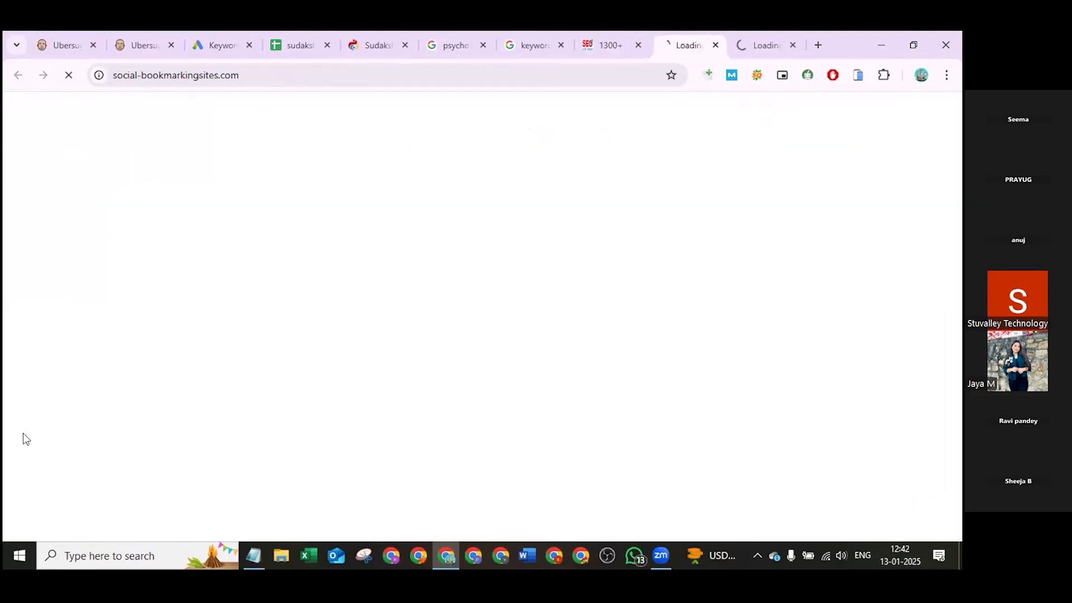
Look over both opened sites and check sbookmarking.com's authority metrics with Moz.
click(738, 40)
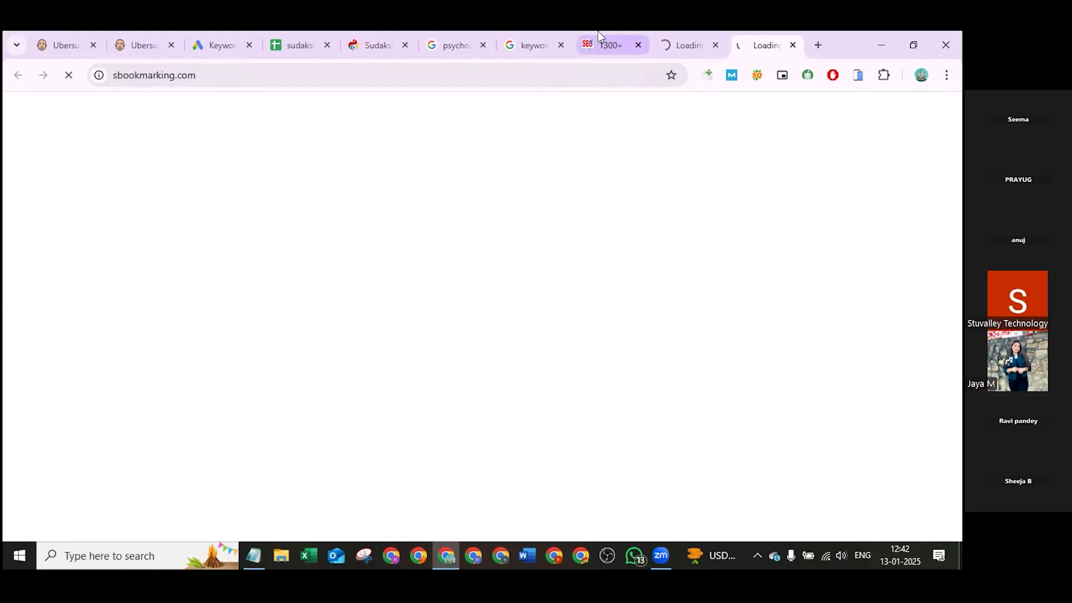
click(606, 45)
click(698, 33)
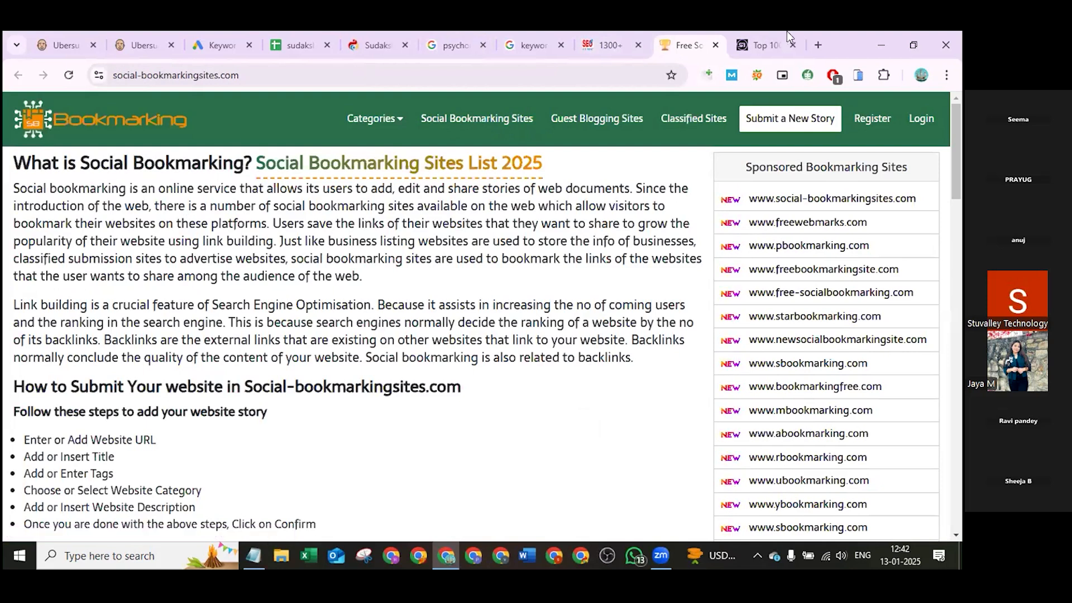
click(769, 32)
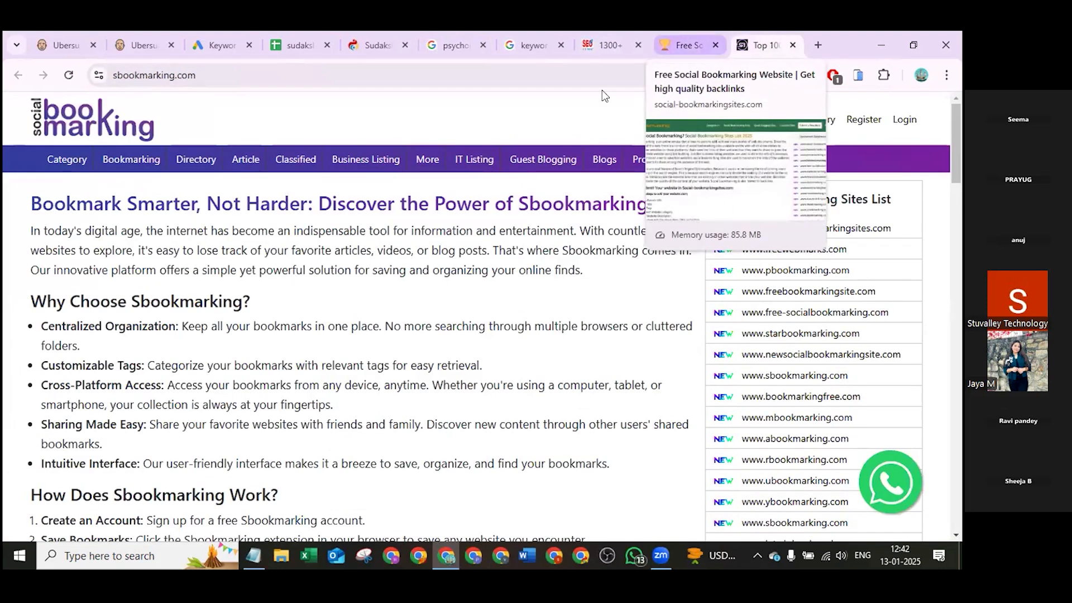
click(731, 75)
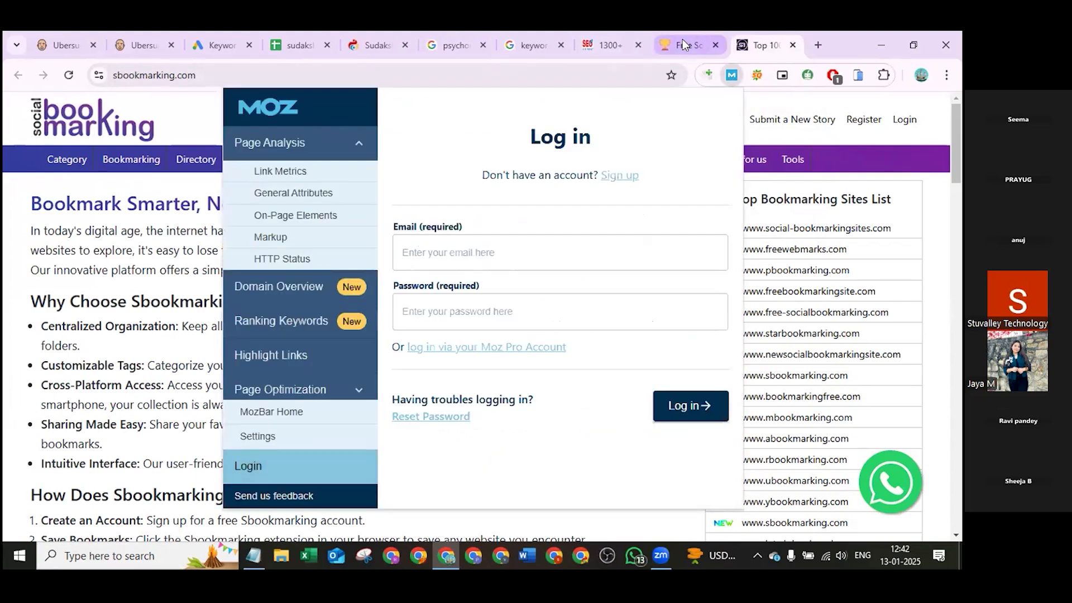
Note row 78's domain authority of 54, then view the social-bookmarkingsites.com page.
click(608, 32)
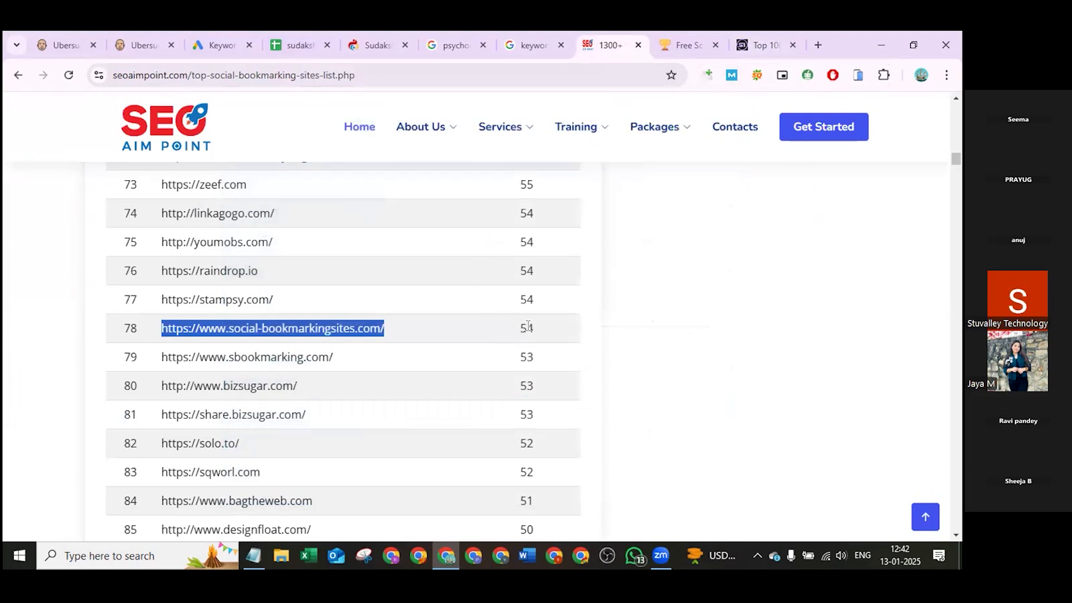
drag(543, 328, 544, 328)
click(544, 329)
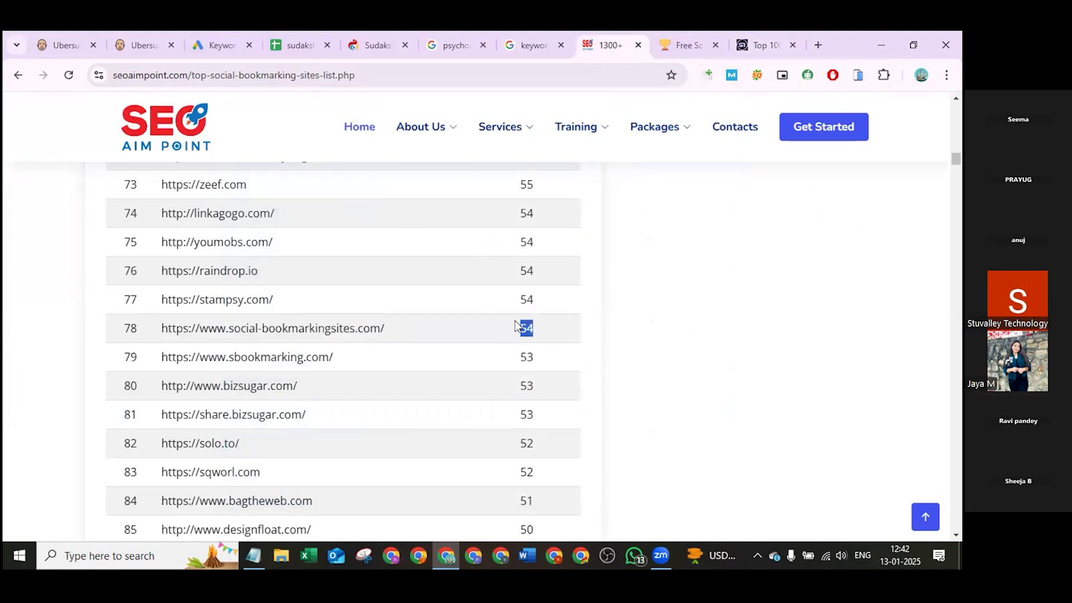
click(705, 33)
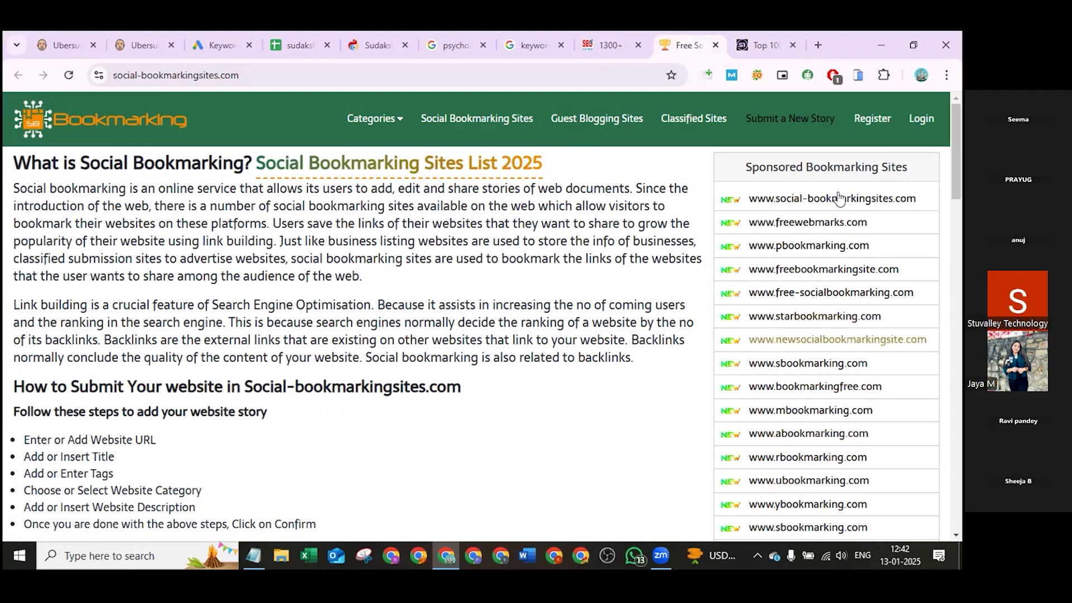
Open social-bookmarkingsites.com's registration page and freebookmarkingsite.com in new tabs.
scroll(812, 479, down, 3)
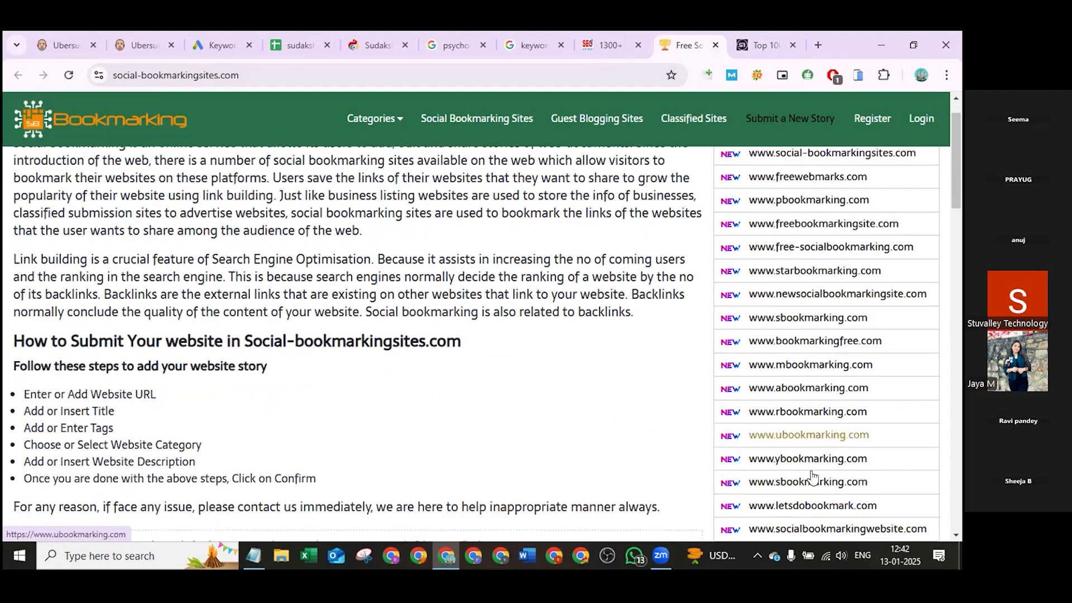
scroll(807, 439, up, 3)
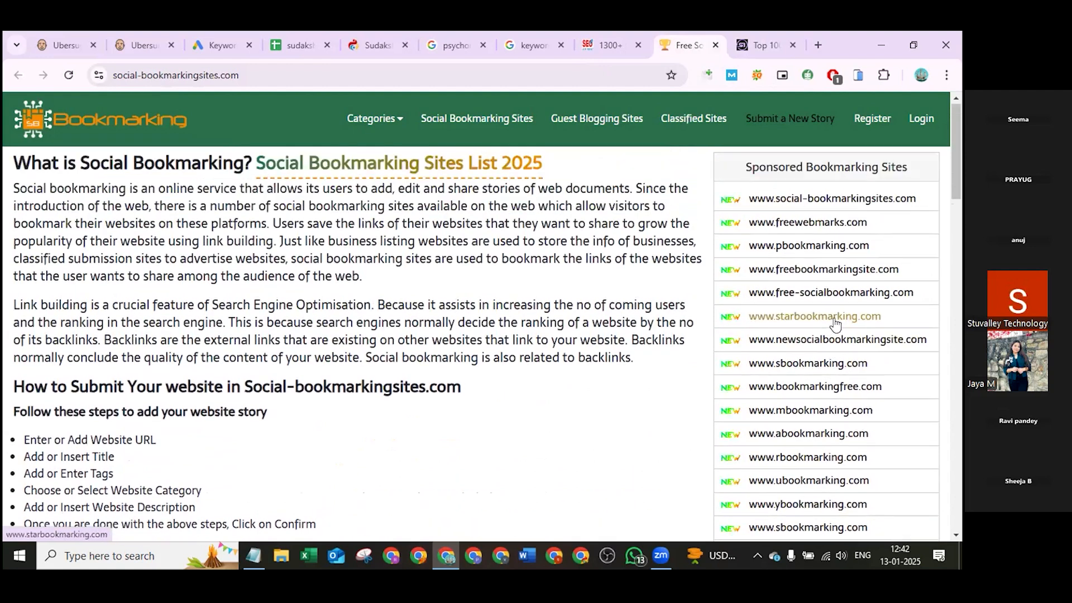
click(817, 201)
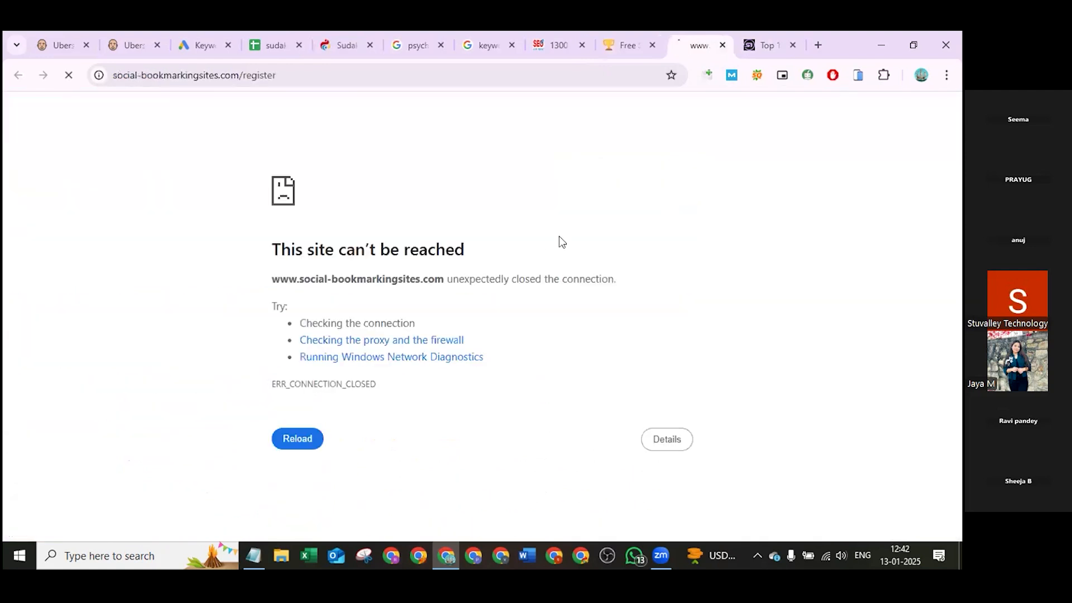
click(636, 44)
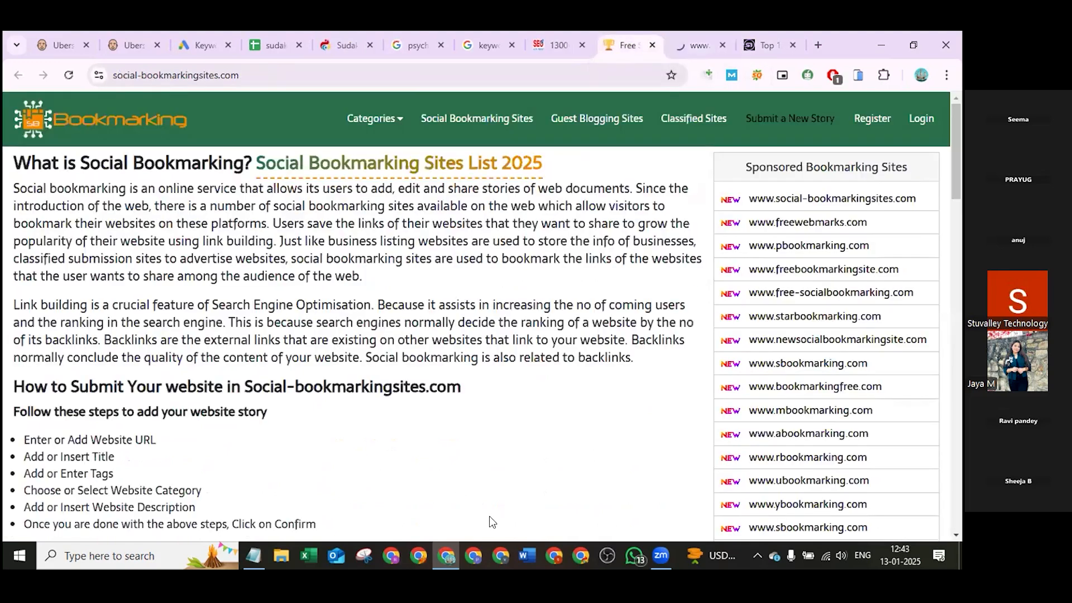
click(833, 270)
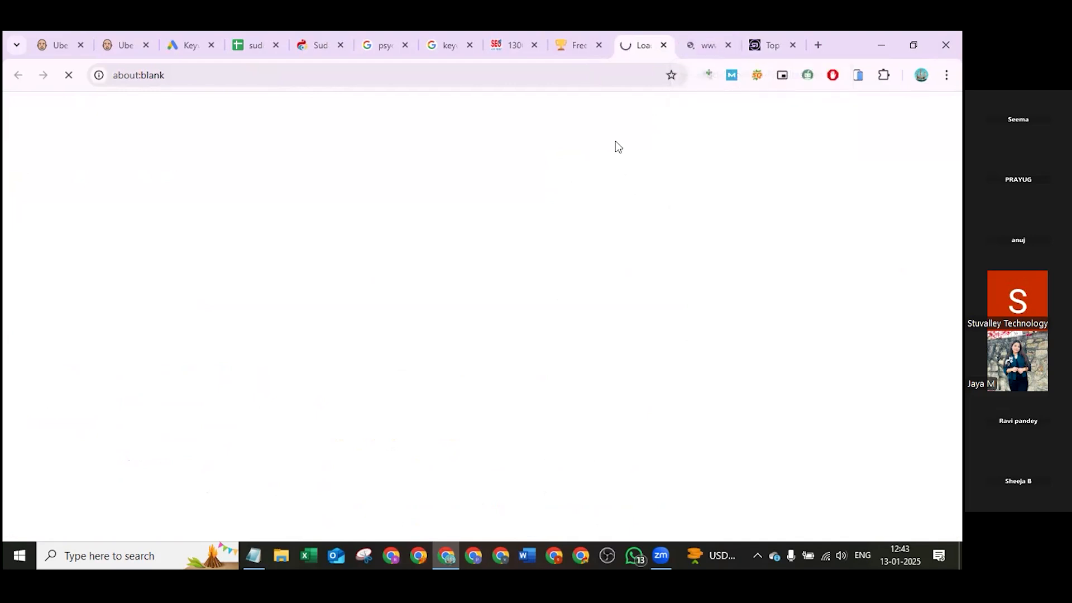
click(695, 40)
click(626, 36)
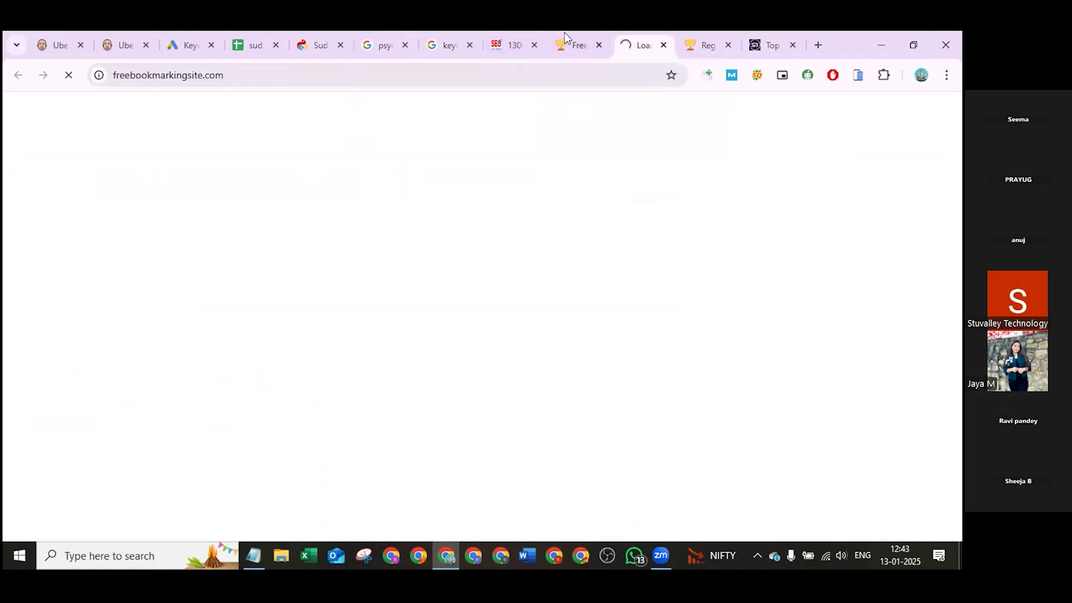
click(580, 33)
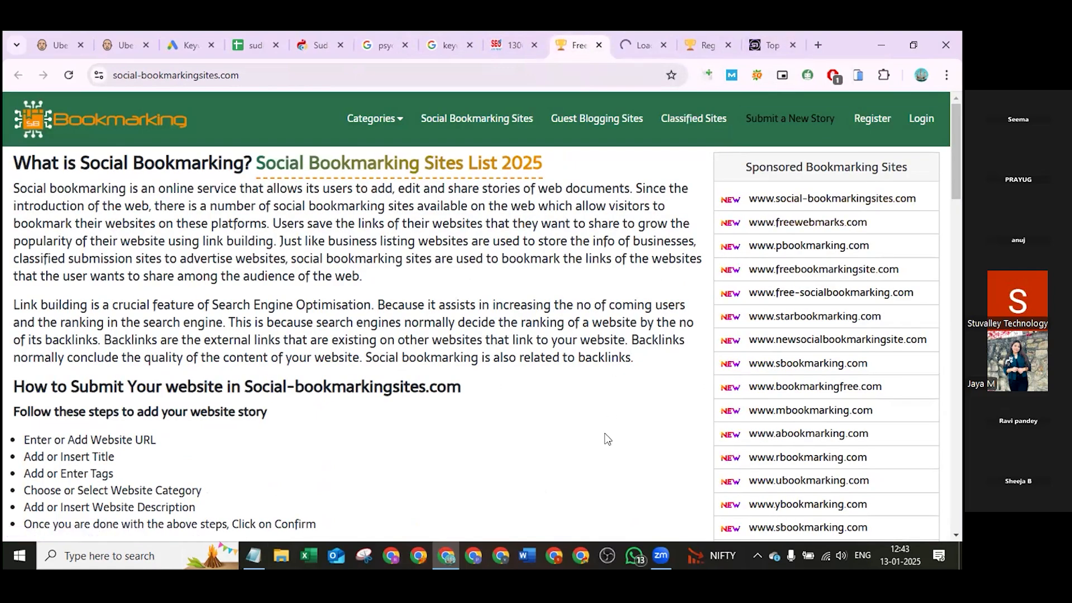
Follow the sidebar link to sbookmarking.com, hit the HTTP 500 error, and close it.
scroll(782, 419, down, 4)
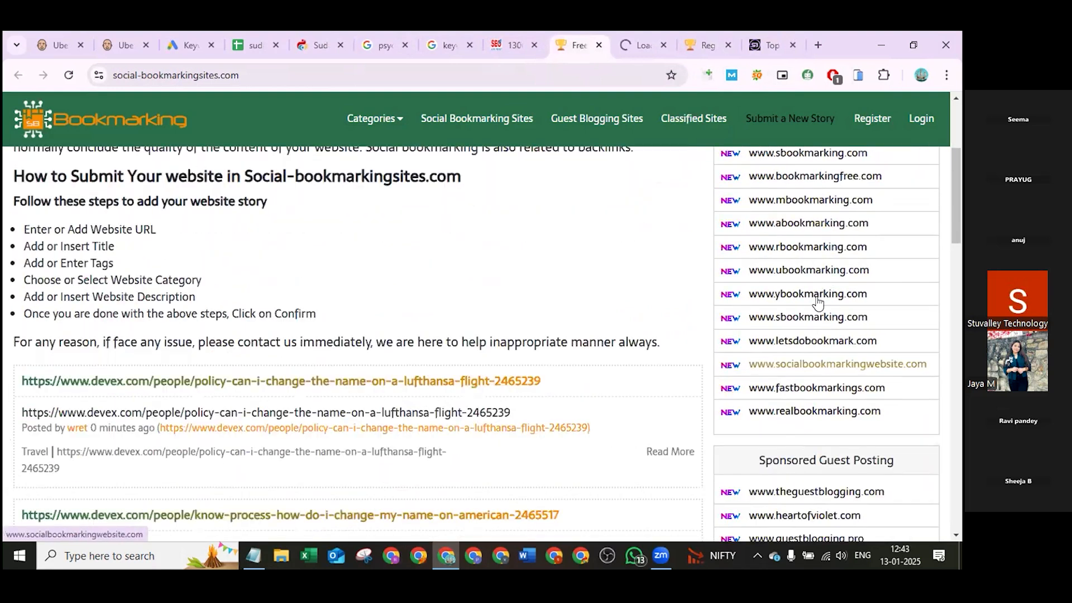
click(840, 378)
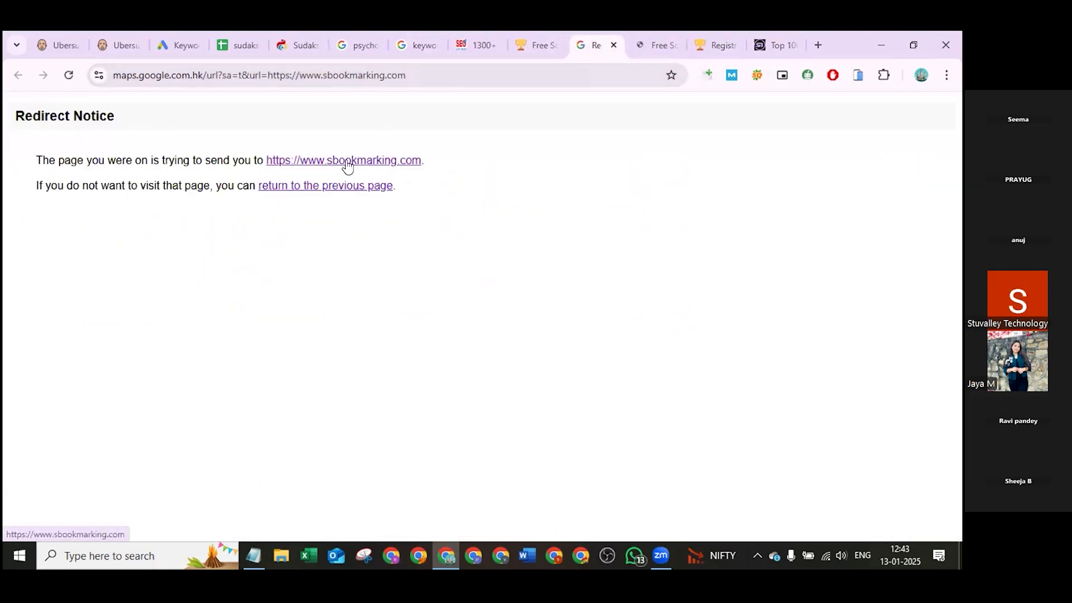
click(328, 167)
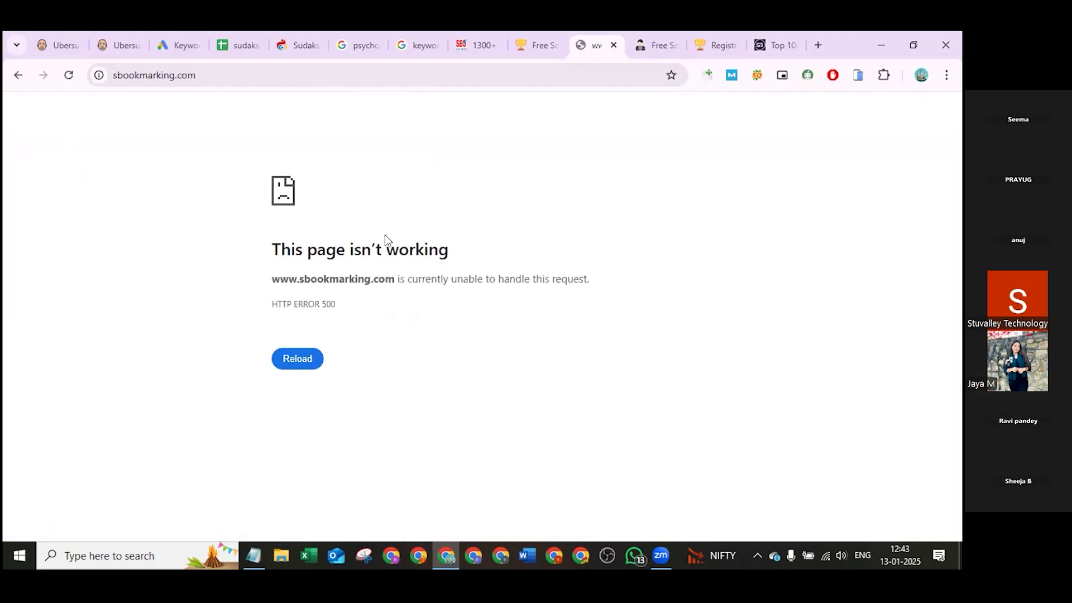
click(614, 45)
Review the freebookmarkingsite.com, Register, and social-bookmarkingsites.com home pages.
click(587, 45)
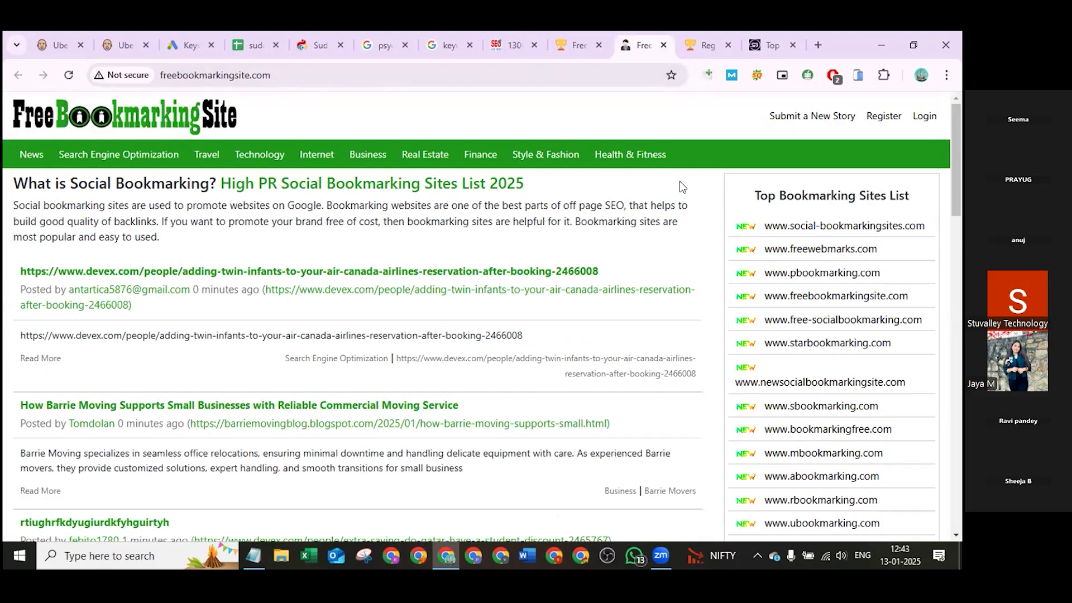
click(705, 45)
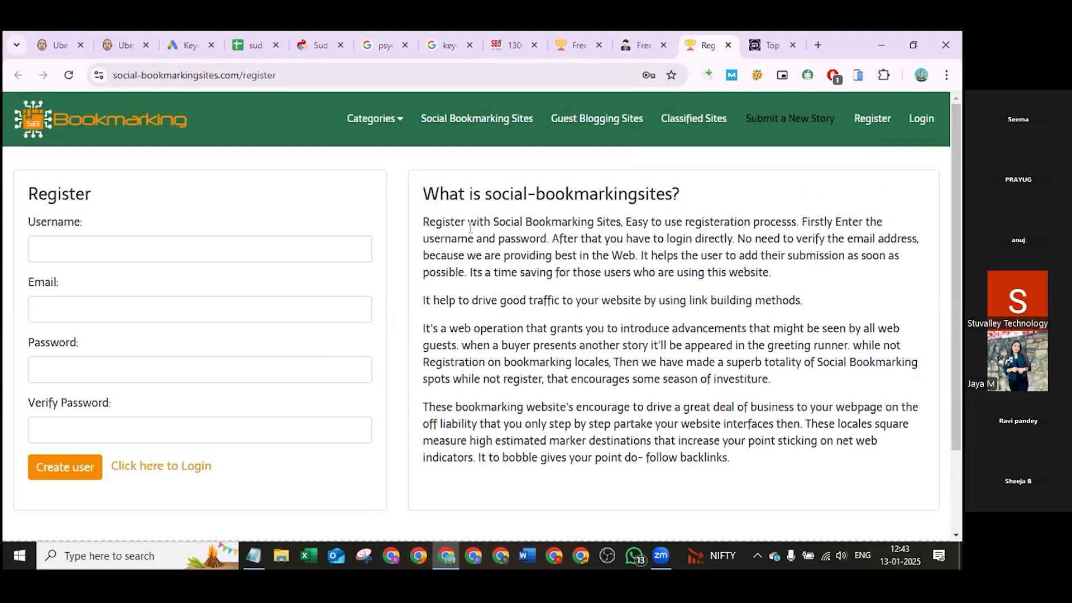
scroll(179, 330, down, 3)
scroll(240, 346, up, 3)
click(591, 38)
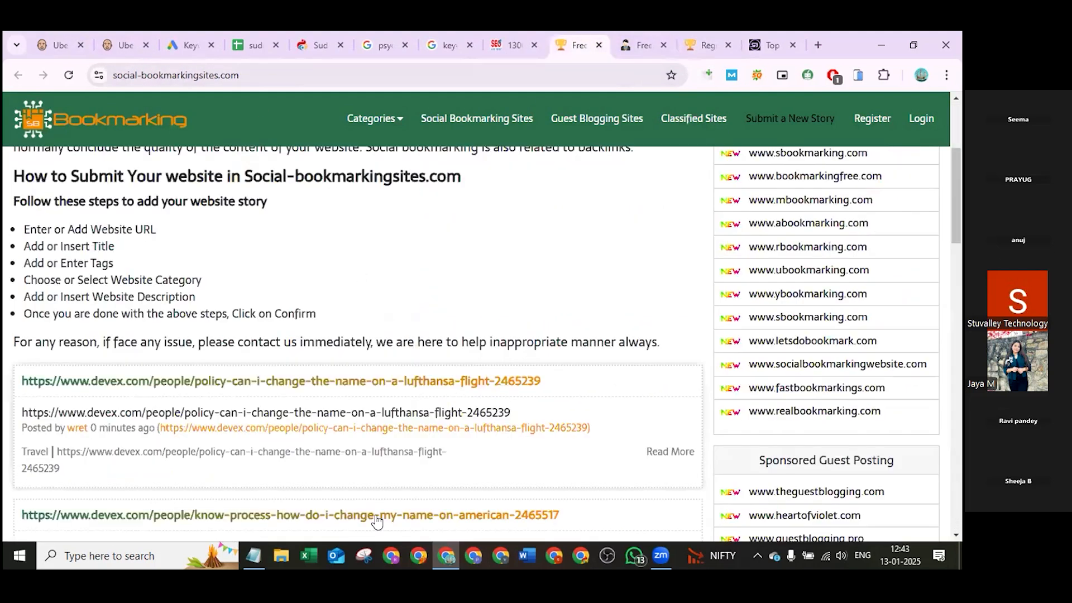
scroll(749, 363, down, 5)
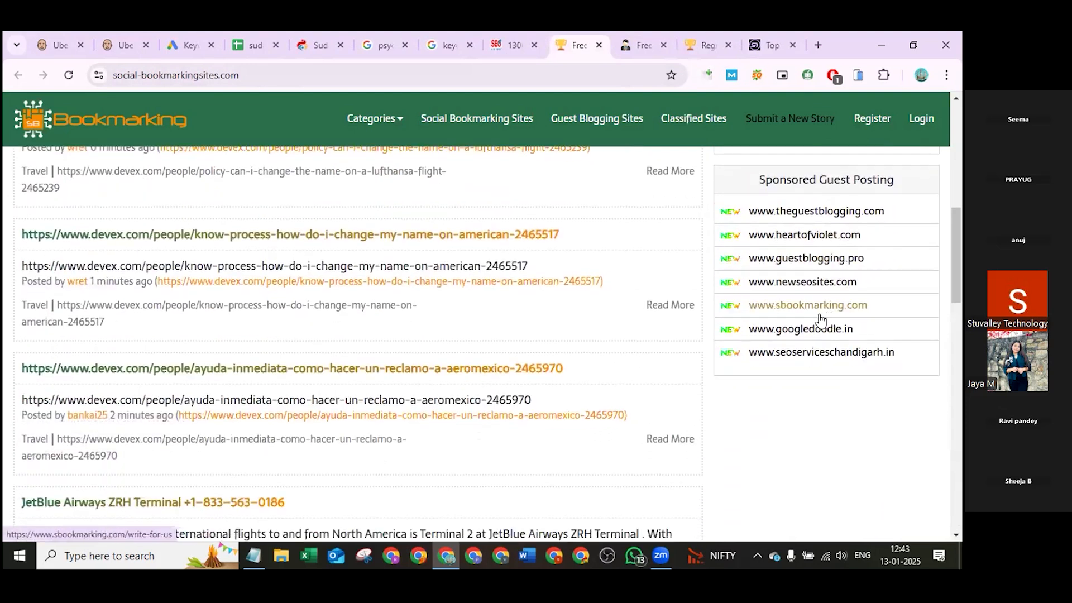
scroll(726, 420, up, 5)
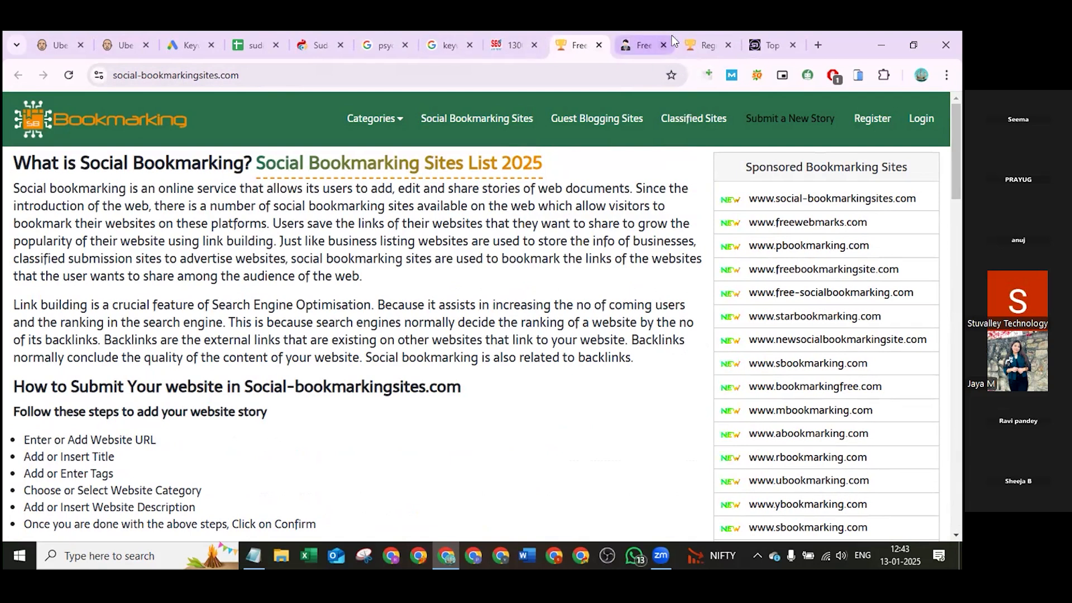
Search Google for 'da pa checker' in a new tab.
click(816, 44)
click(180, 78)
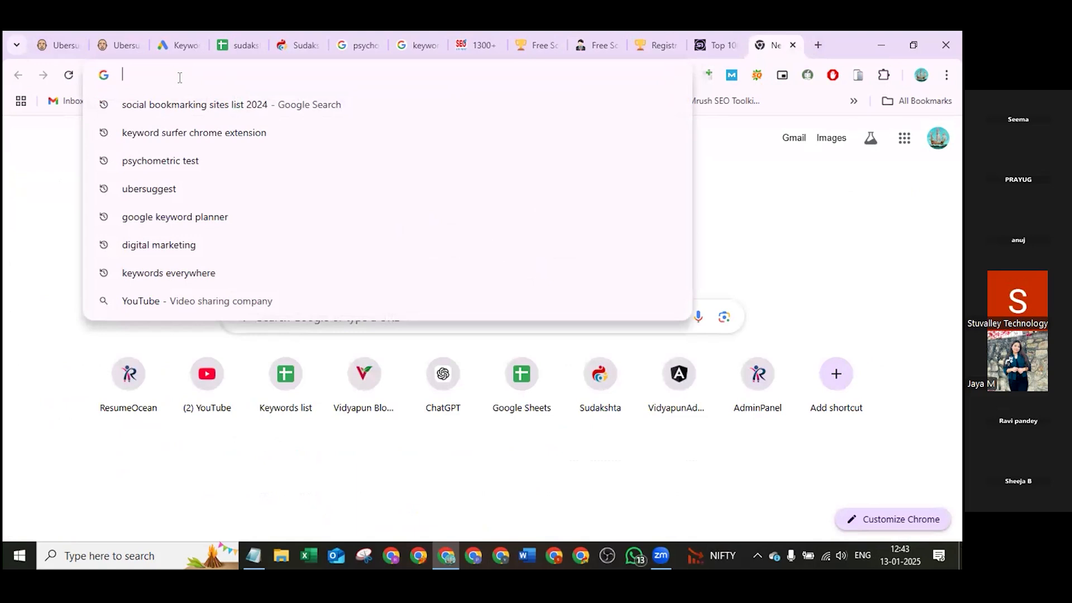
text(che)
key(BackSpace)
key(BackSpace)
key(BackSpace)
text(da pa che)
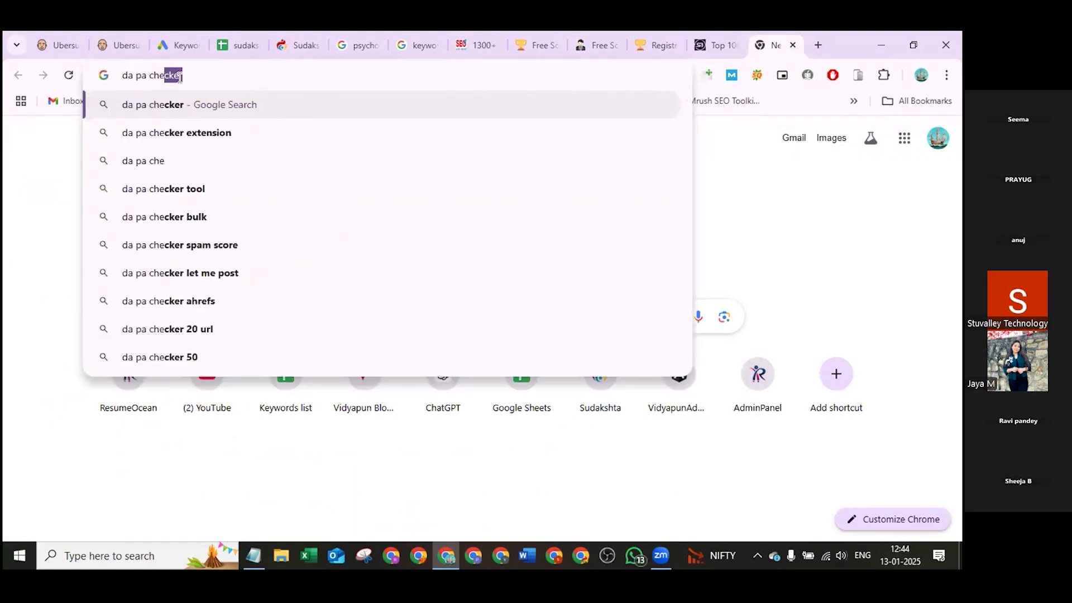
text( cker)
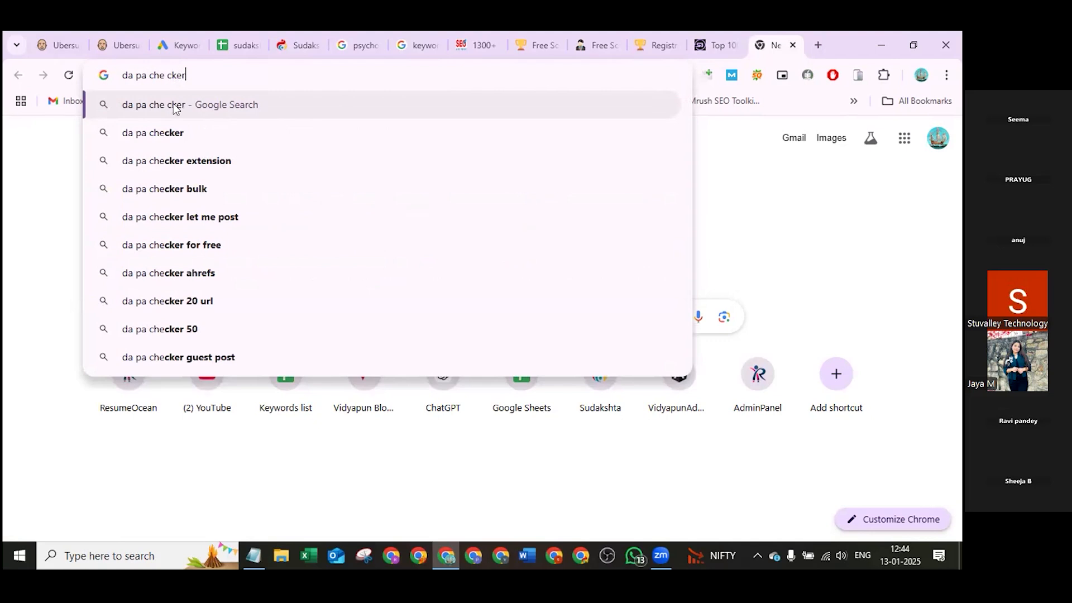
click(175, 132)
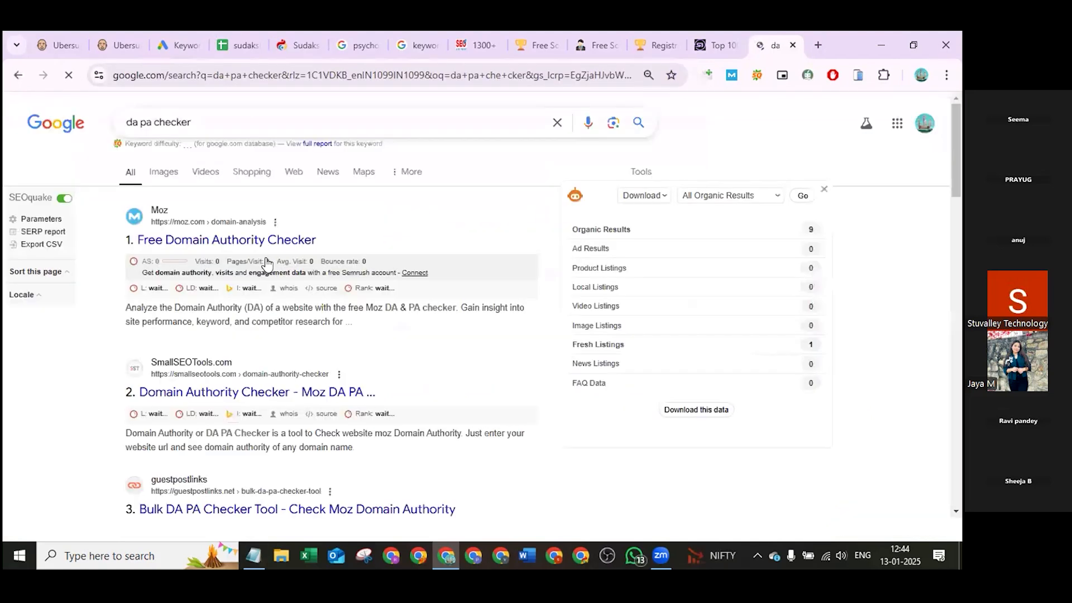
Open SmallSEOTools' Domain Authority Checker and select the social-bookmarkingsites.com address.
click(196, 393)
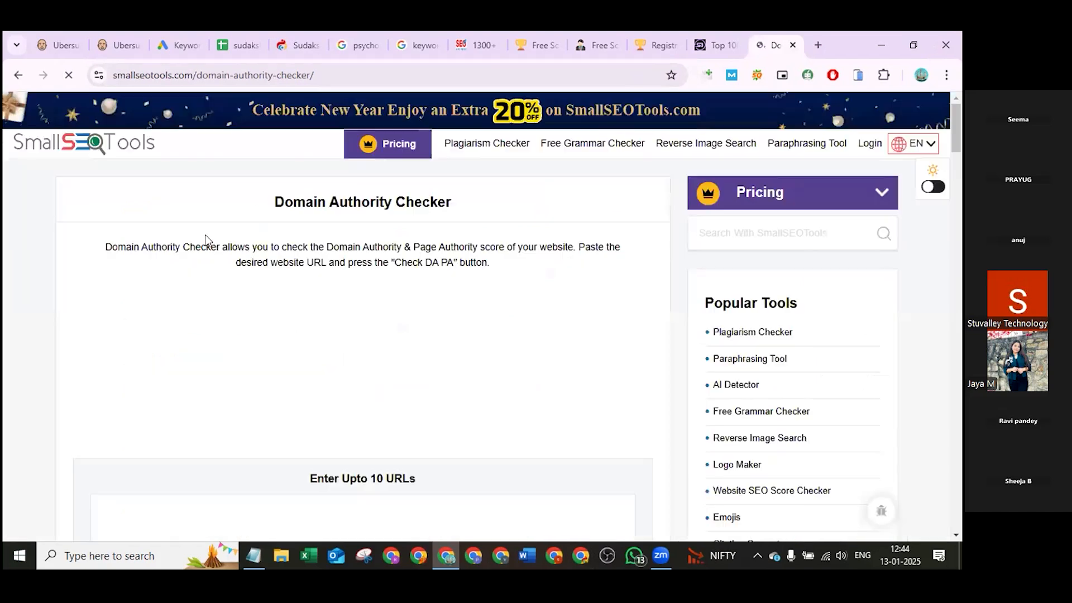
scroll(269, 317, down, 4)
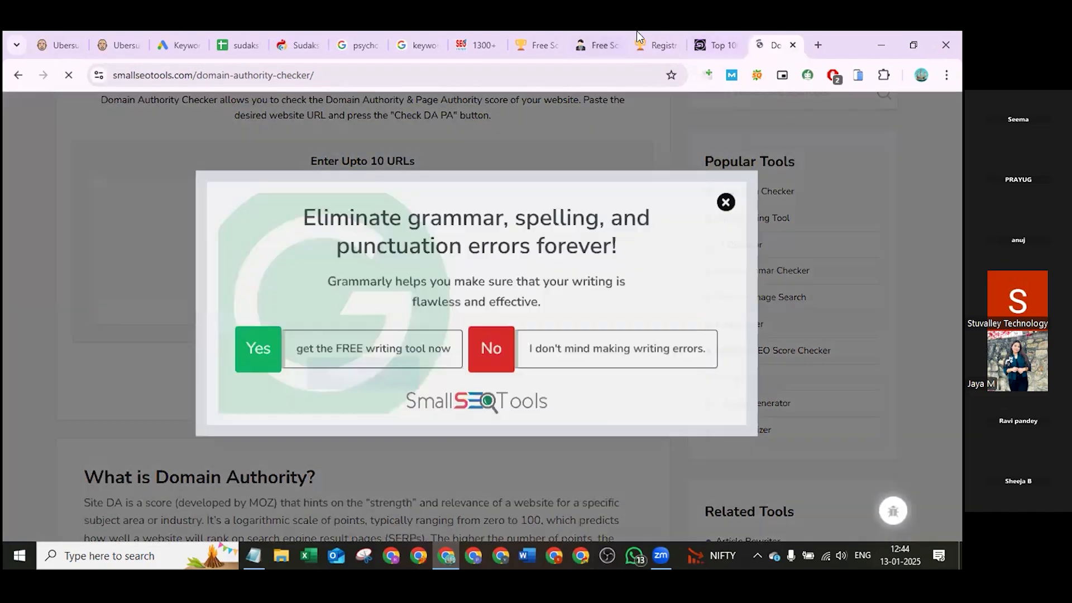
click(639, 34)
drag(239, 74, 113, 81)
key(ctrl+c)
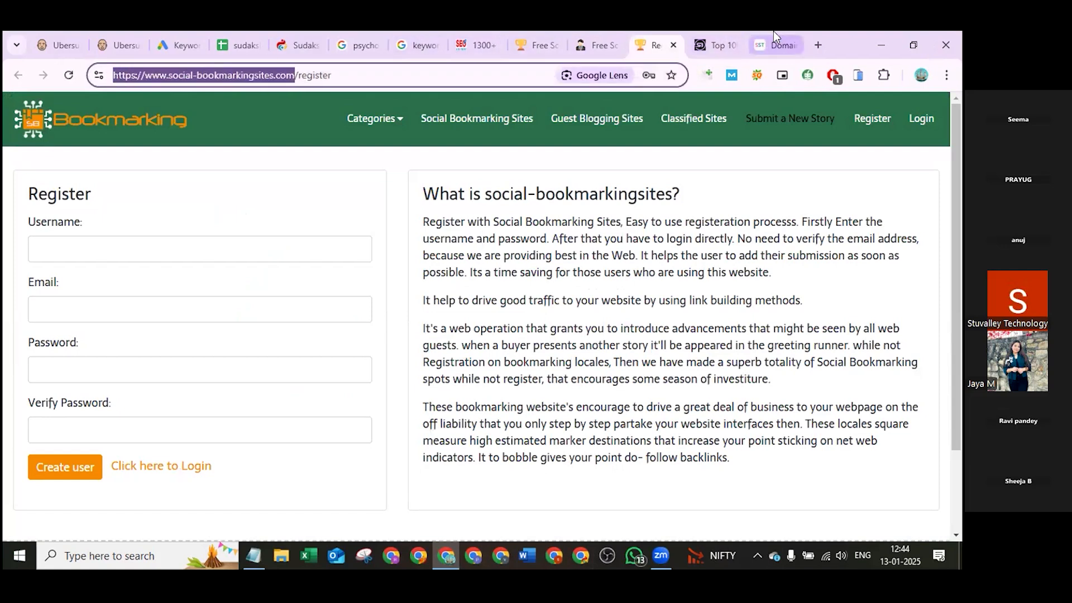
Check social-bookmarkingsites.com's authority: DA 55, PA 47, MR 4.7, 7.04K linking domains.
click(776, 35)
click(726, 216)
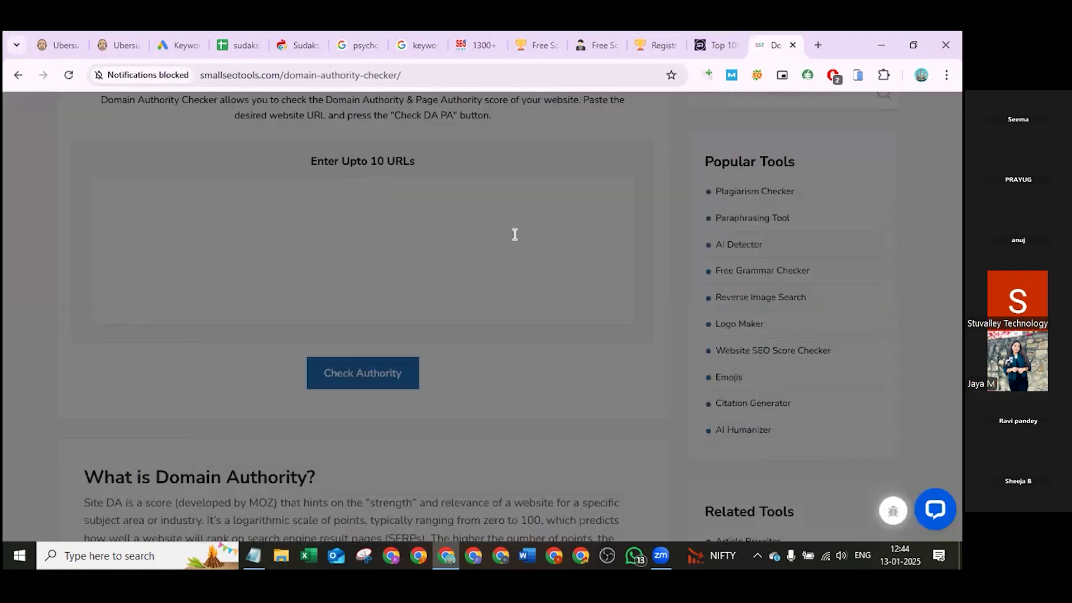
click(372, 226)
key(ctrl+v)
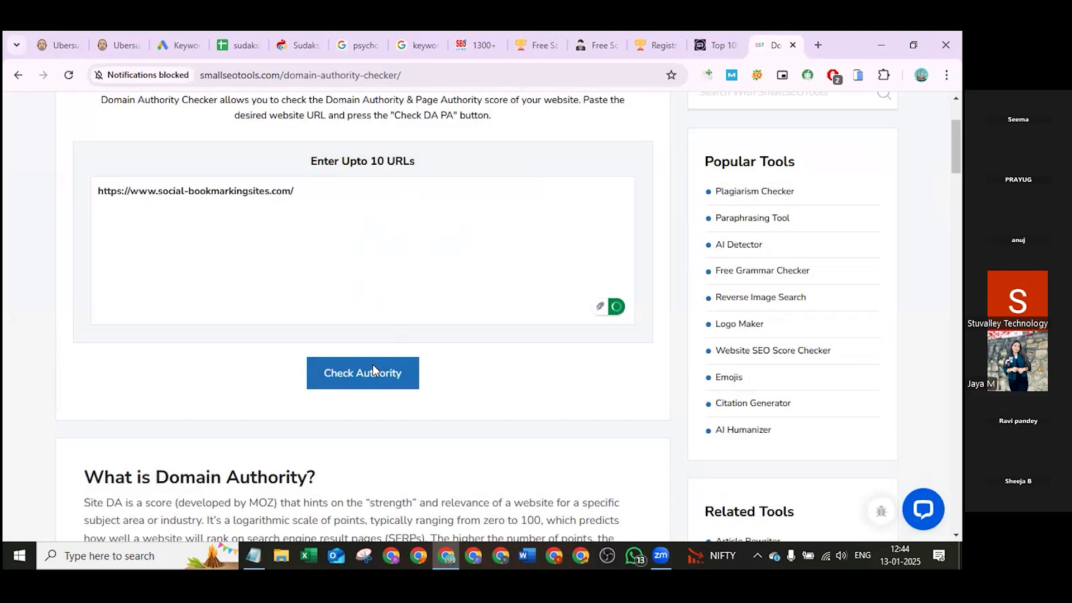
click(373, 372)
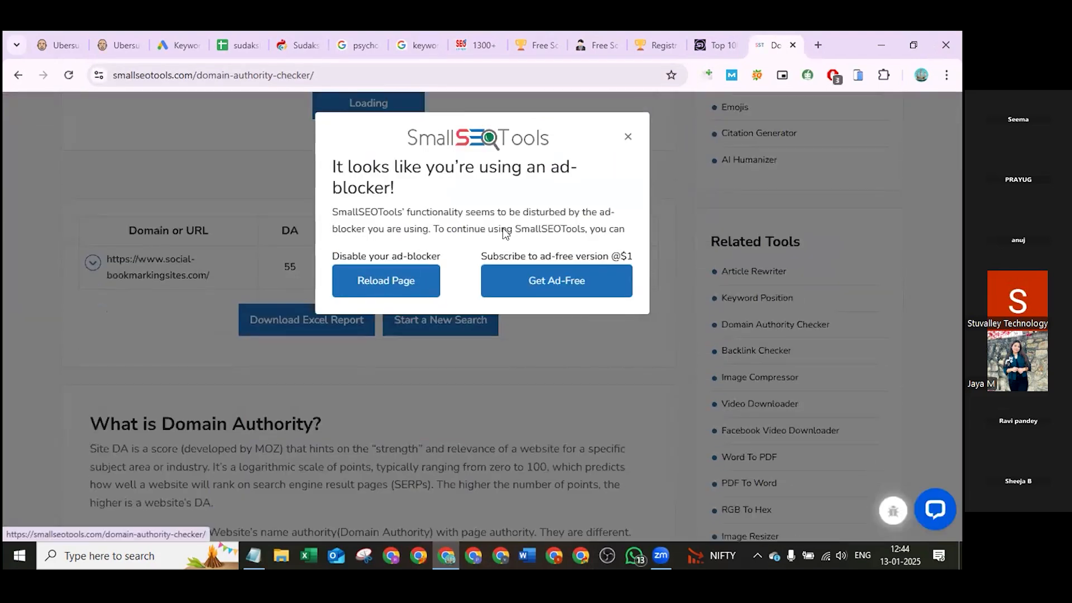
click(628, 137)
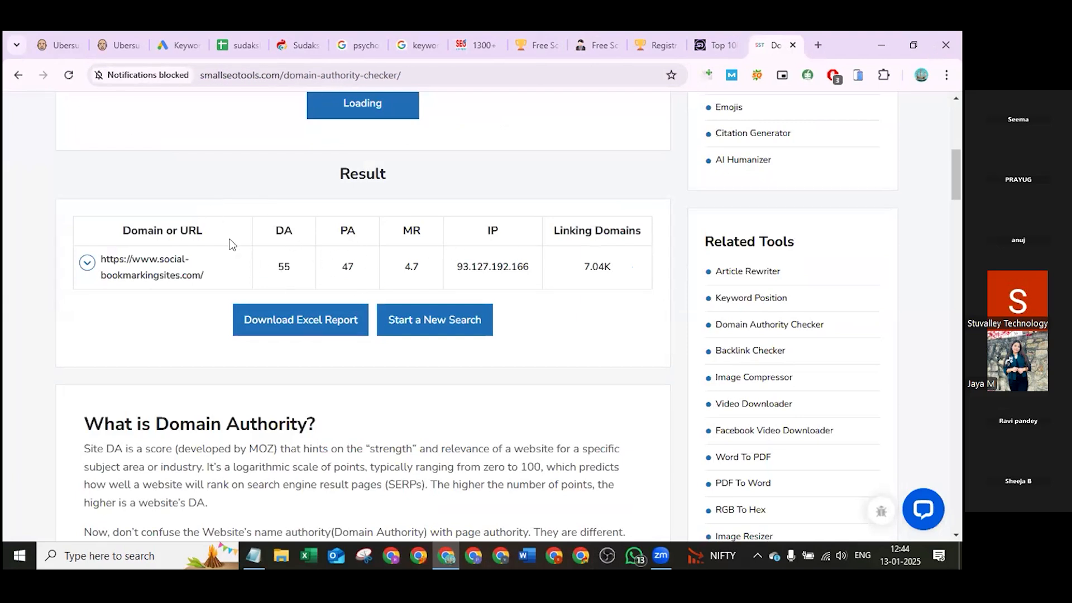
Empty the URL box and review the results alongside the sbookmarking.com tab.
scroll(207, 260, up, 6)
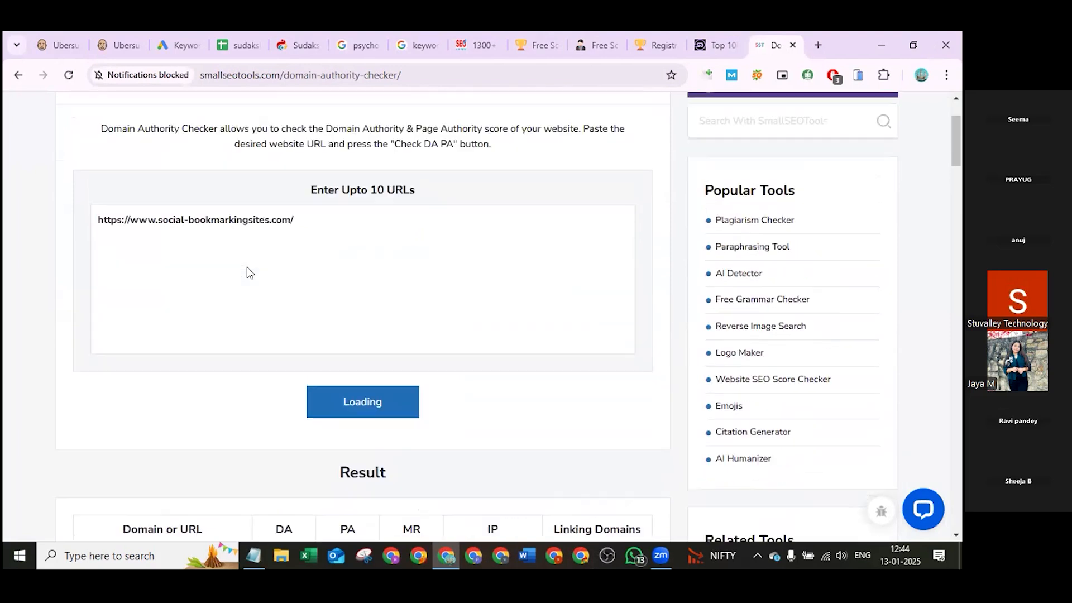
triple_click(246, 275)
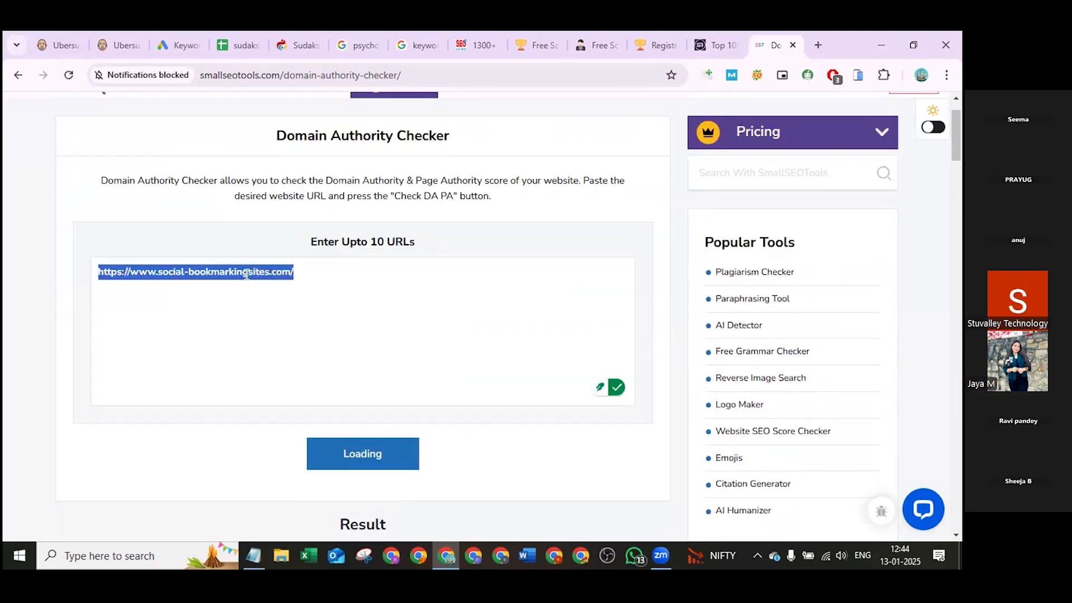
key(BackSpace)
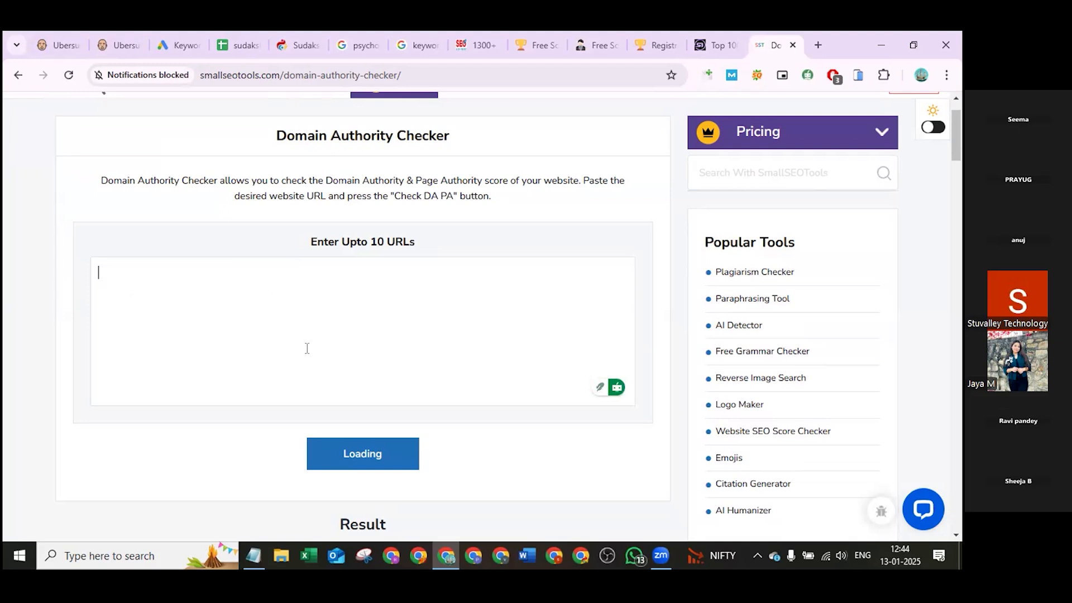
scroll(387, 227, down, 3)
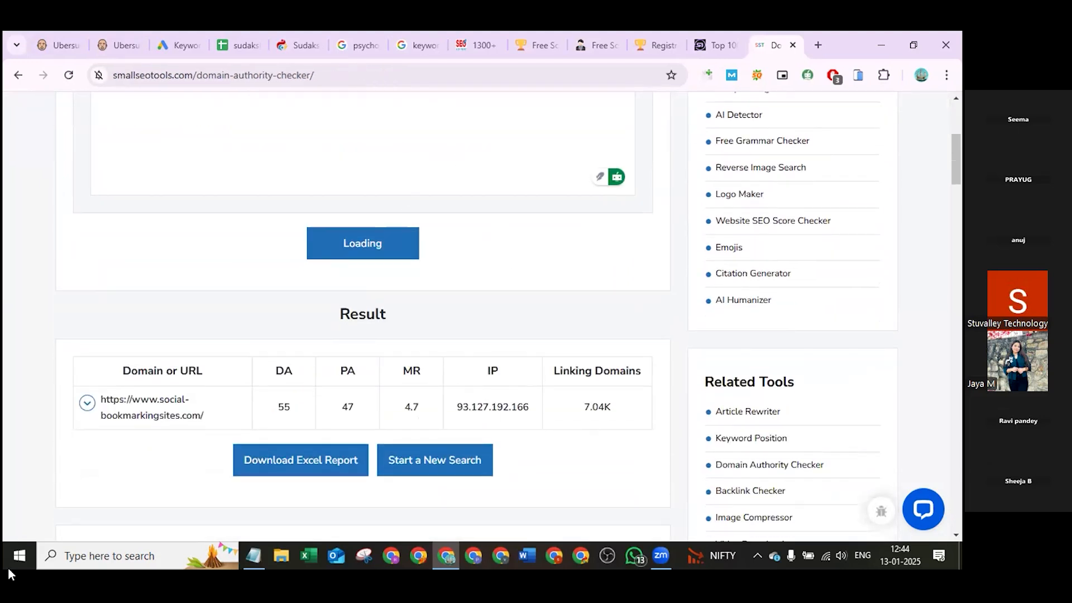
click(720, 44)
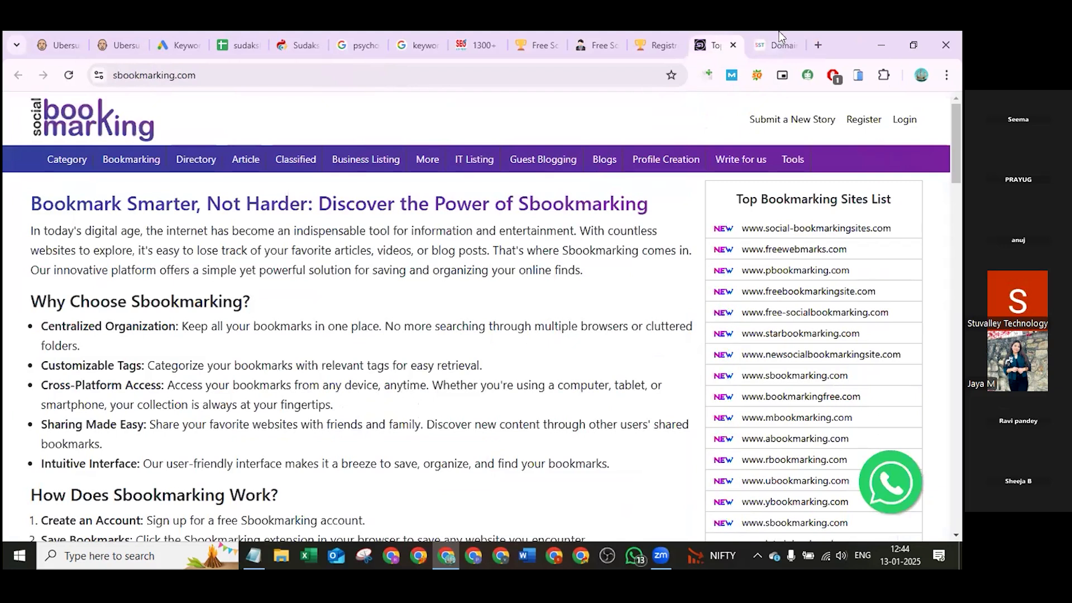
click(776, 45)
scroll(347, 245, down, 2)
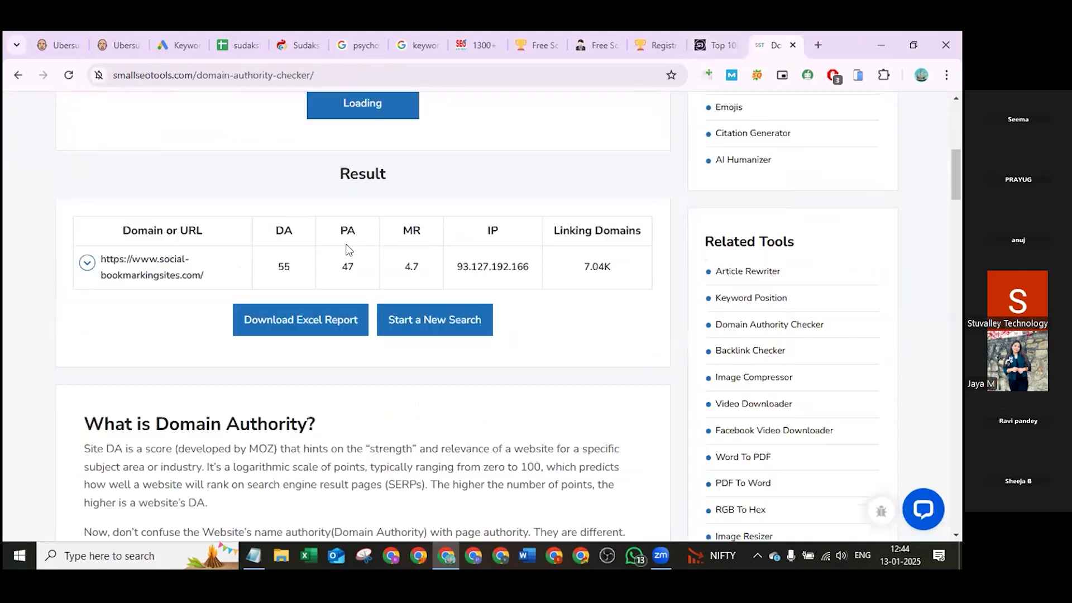
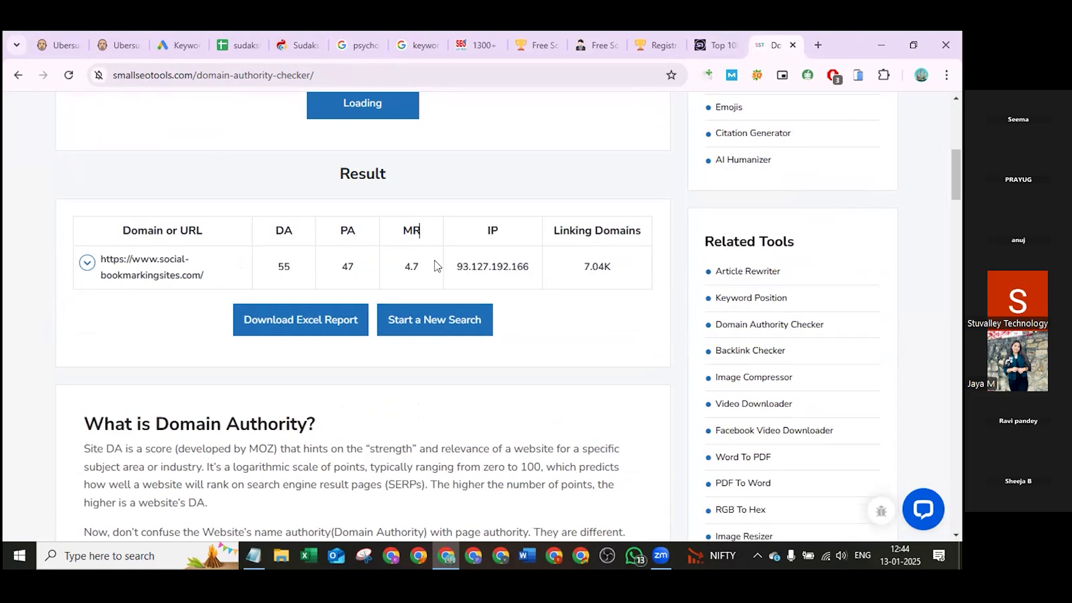
Highlight the MR column heading in social-bookmarkingsites.com's domain authority results.
double_click(412, 230)
Search Google for 'mr in seo' in a new tab.
click(814, 43)
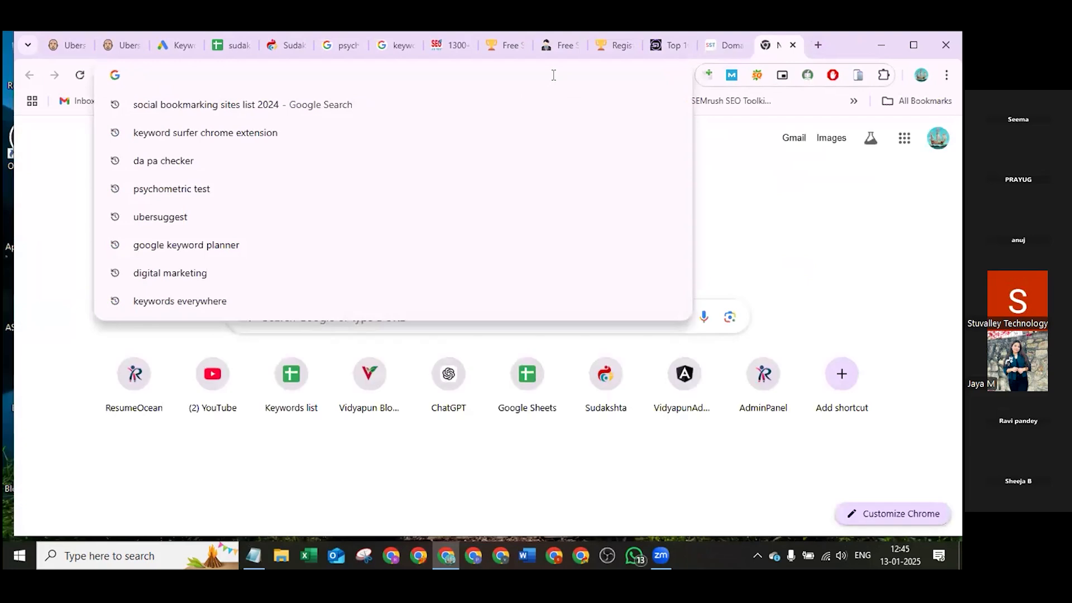
text(mMR)
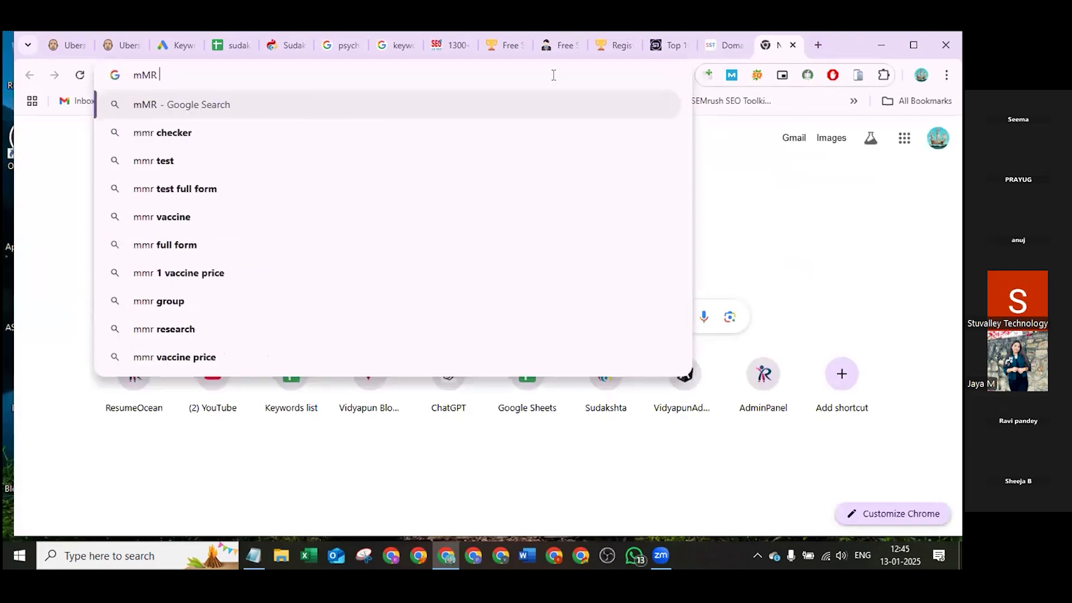
key(ctrl+a)
key(BackSpace)
text(MR)
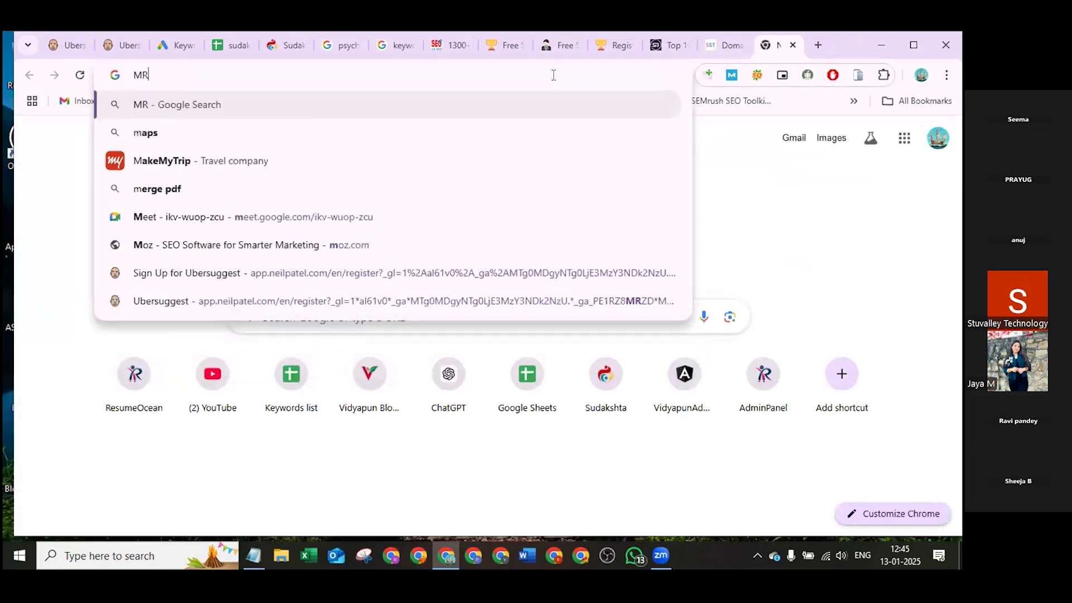
text( in)
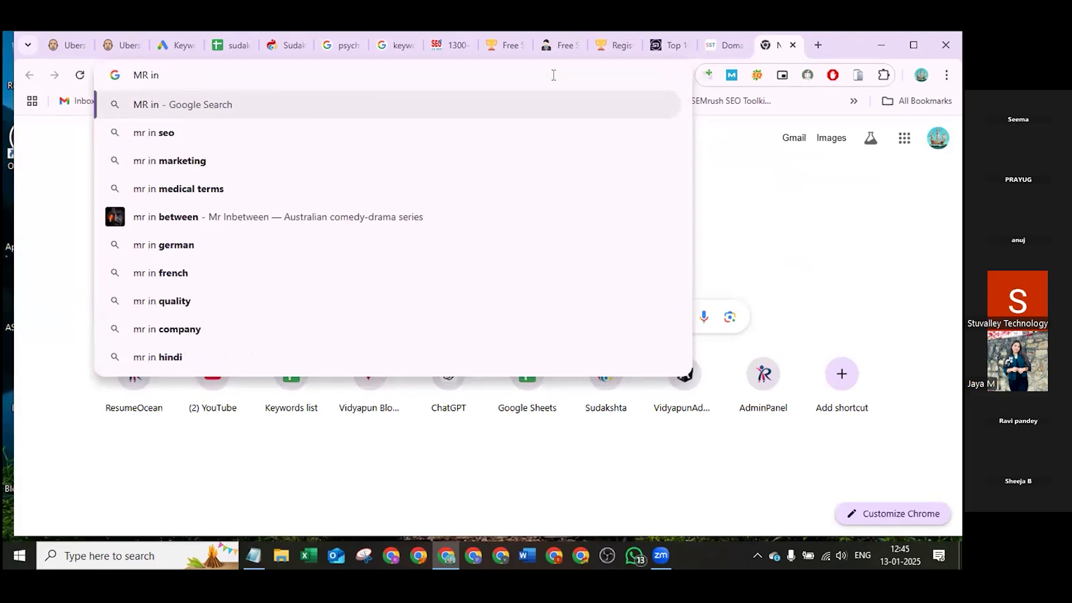
click(465, 127)
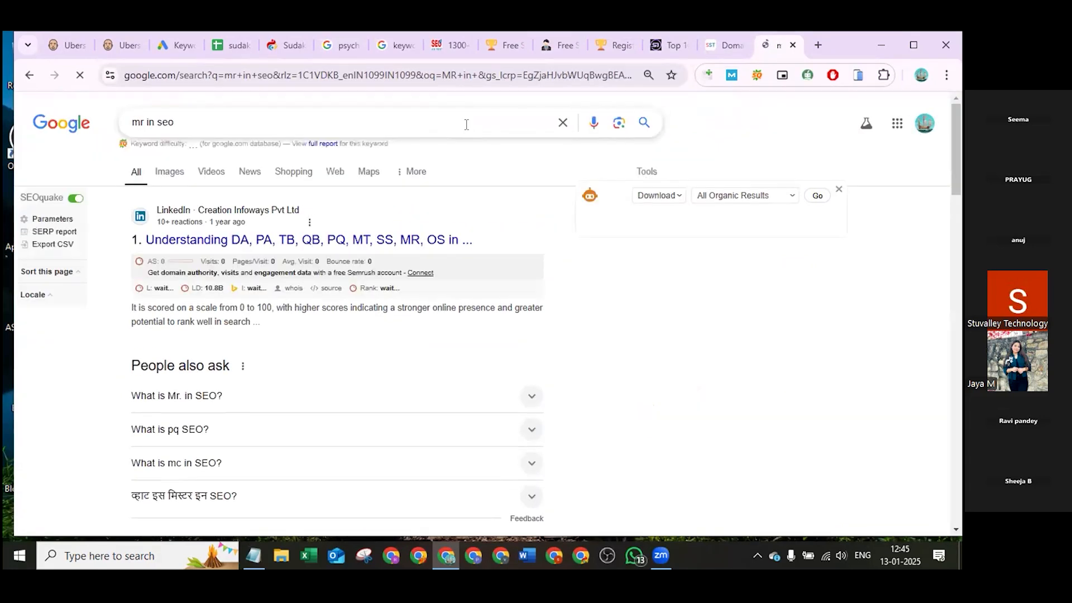
Expand the People also ask answers showing MR means Moz Rank, then return to SmallSEOTools.
scroll(304, 264, down, 3)
click(275, 286)
click(280, 259)
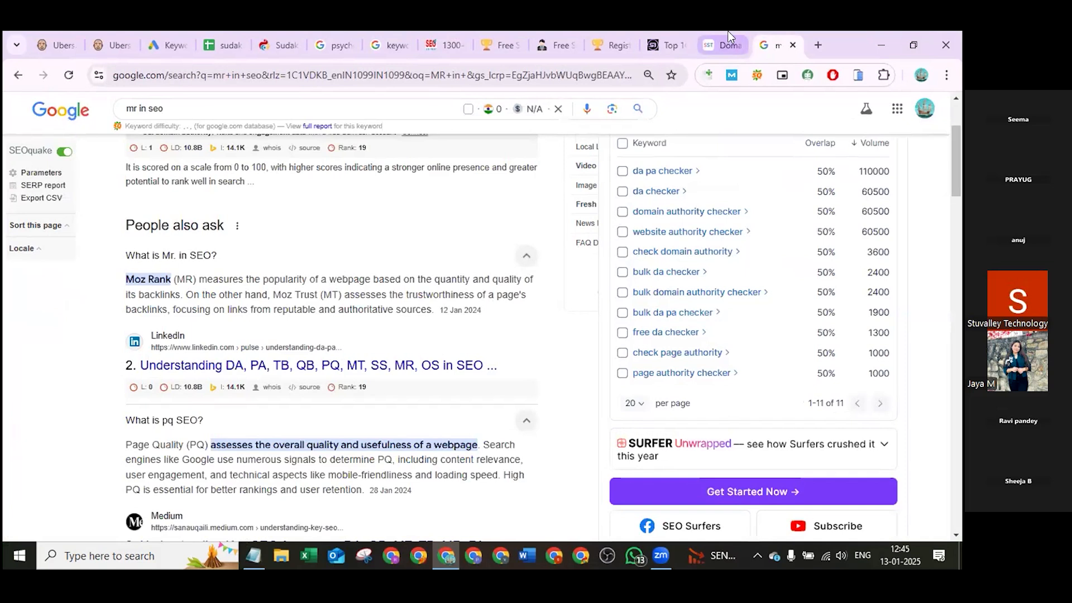
click(726, 45)
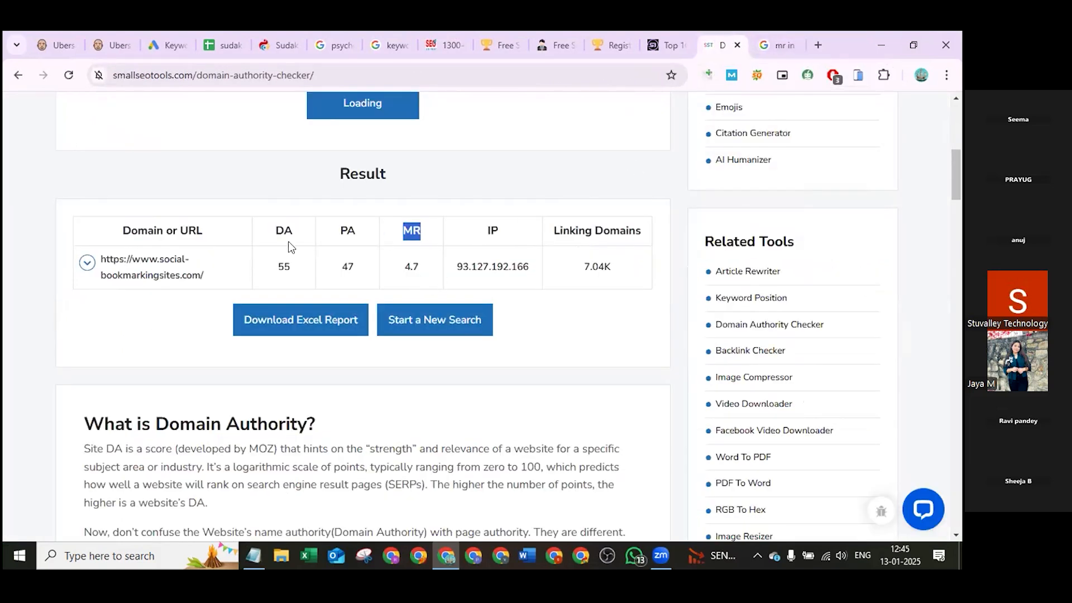
Highlight the DA column heading, then clear the selection and scroll back to the top.
click(346, 230)
drag(276, 231, 277, 268)
click(483, 175)
click(588, 320)
scroll(395, 299, up, 7)
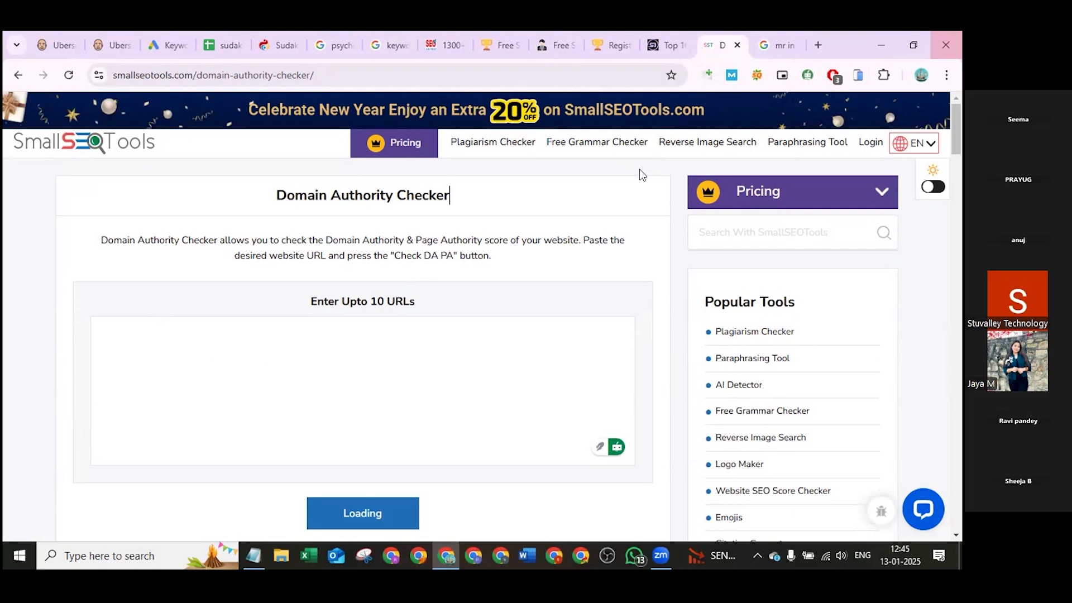
Switch through the open tabs to the social-bookmarkingsites.com home page.
click(611, 31)
click(560, 31)
click(499, 31)
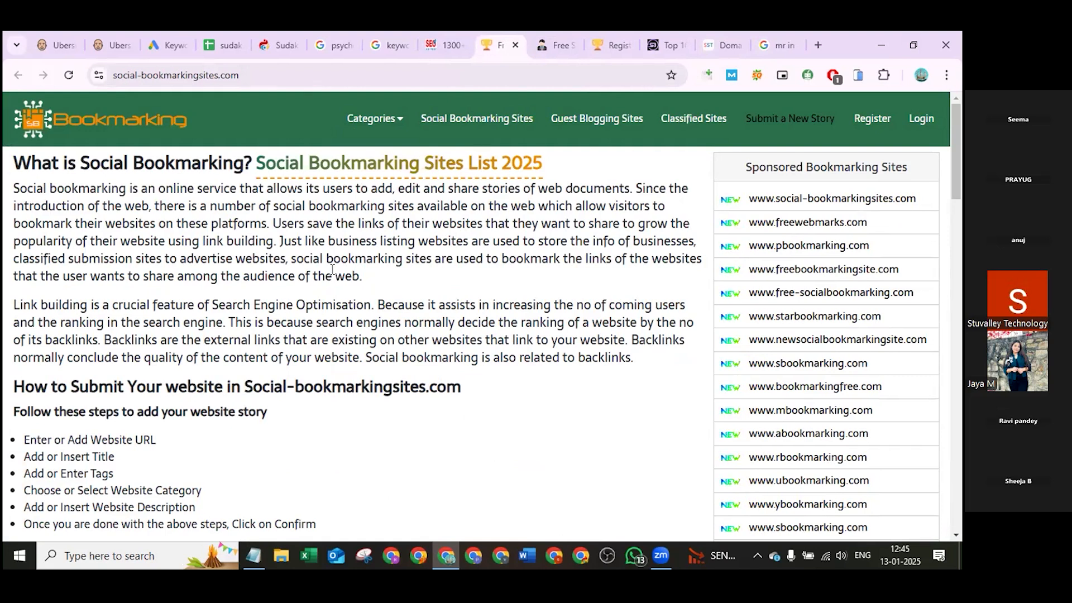
Read the 'What is Social Bookmarking?' section, then open a blank Google tab.
click(332, 269)
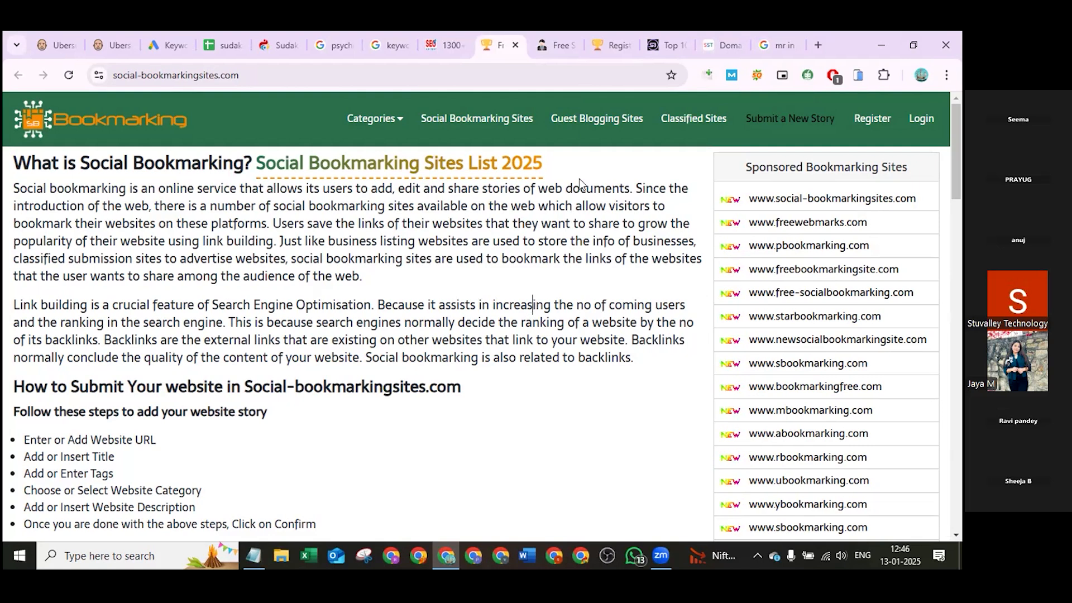
click(819, 45)
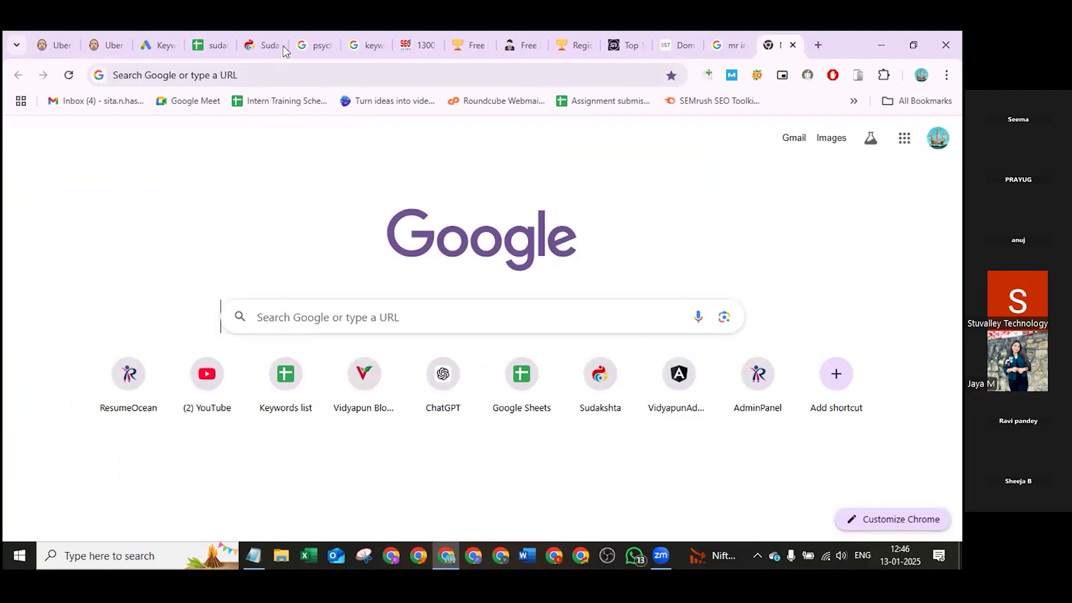
Search Google for 'stuintern' and scroll through its site, LinkedIn, Instagram and Facebook results.
click(249, 77)
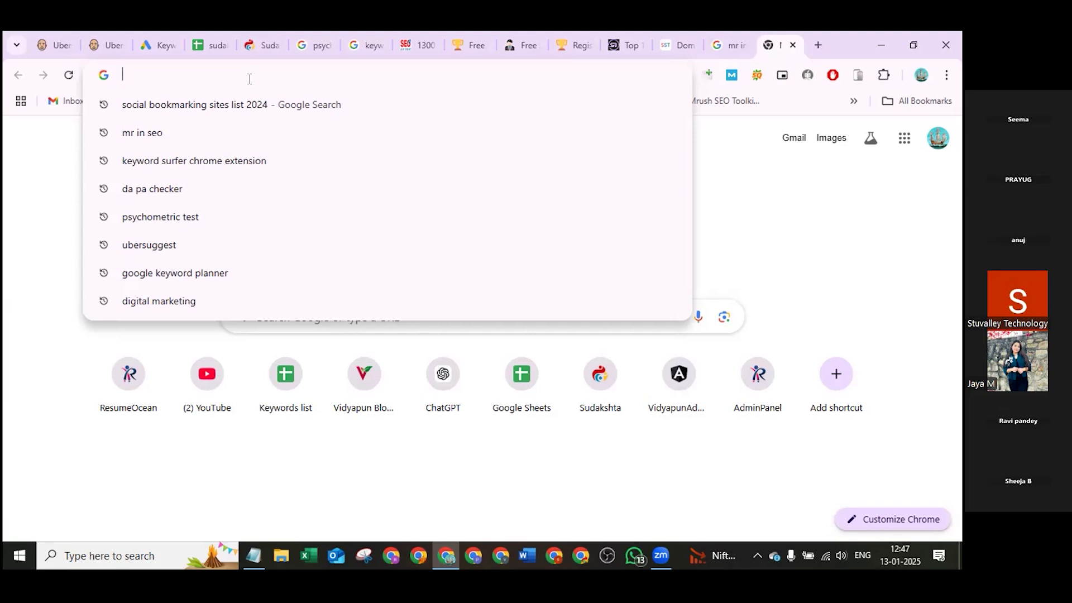
text(stuin)
key(Right)
key(BackSpace)
key(BackSpace)
key(BackSpace)
key(BackSpace)
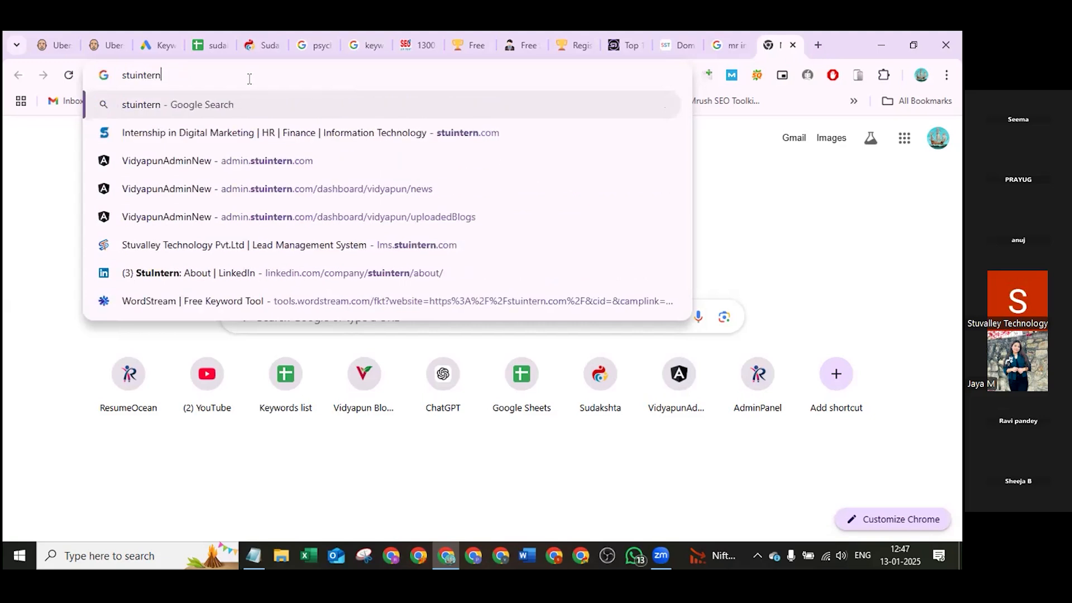
key(Return)
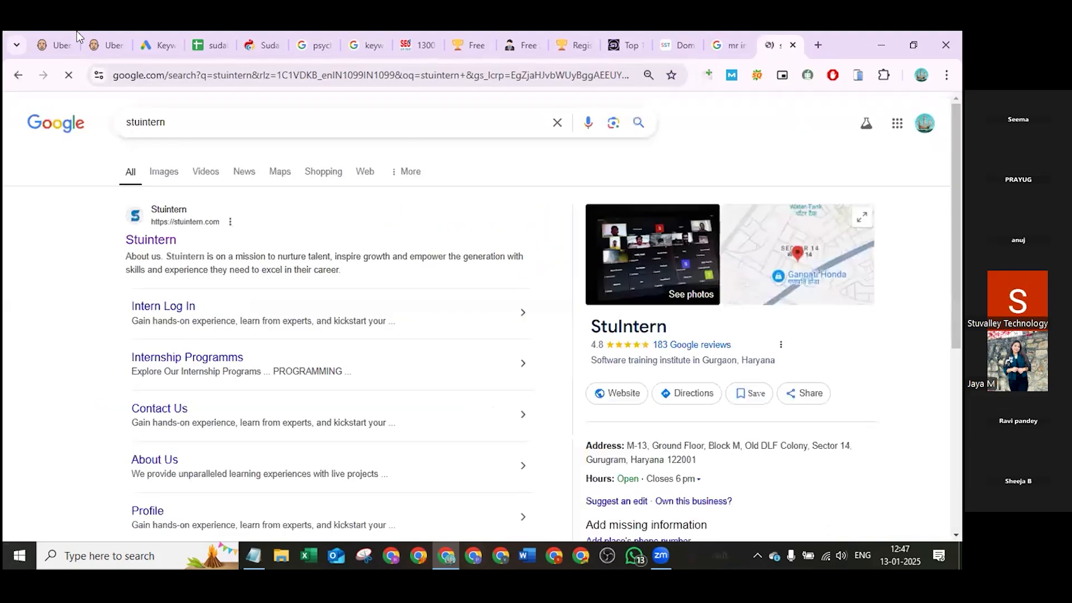
scroll(109, 371, down, 5)
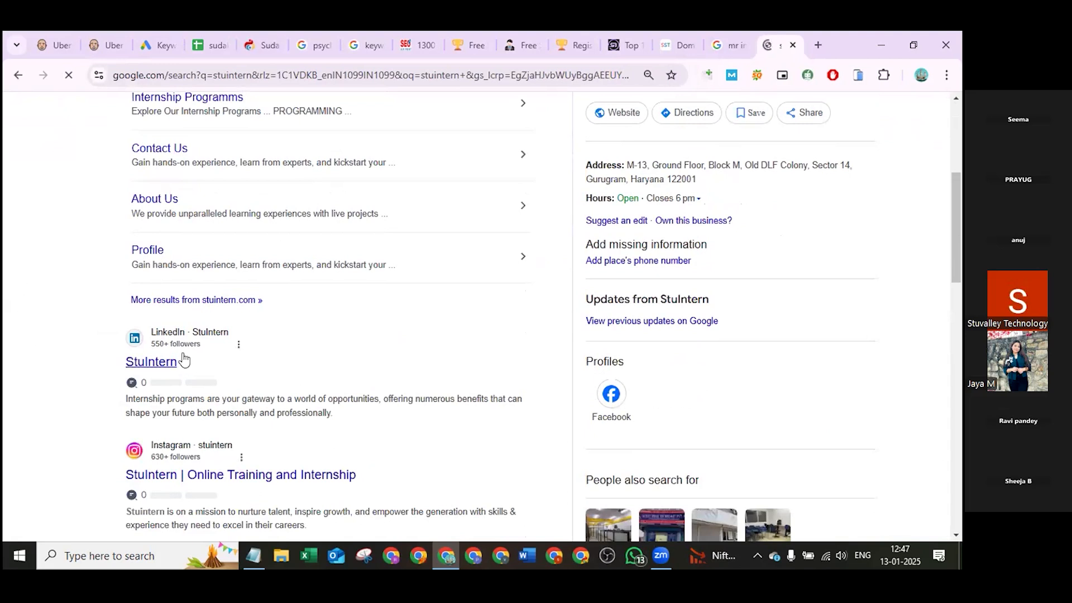
scroll(79, 341, down, 5)
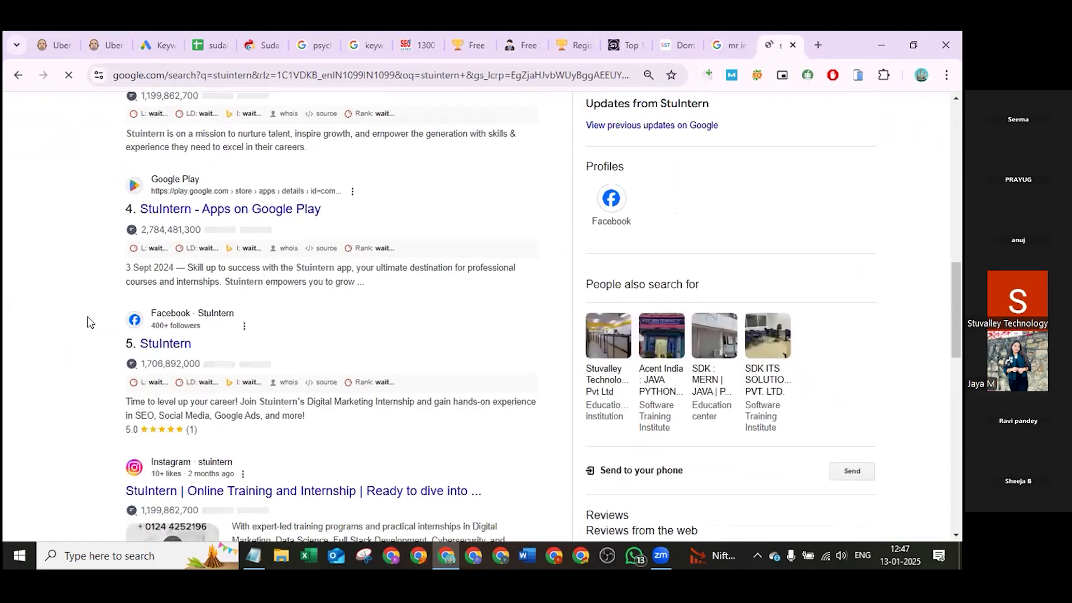
scroll(87, 322, down, 9)
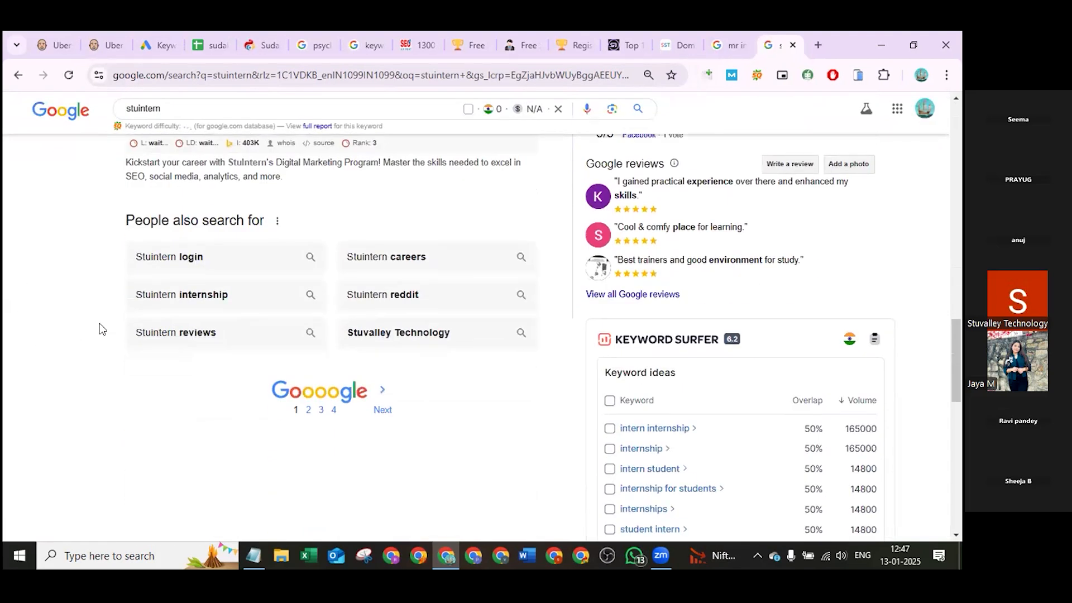
scroll(283, 418, up, 5)
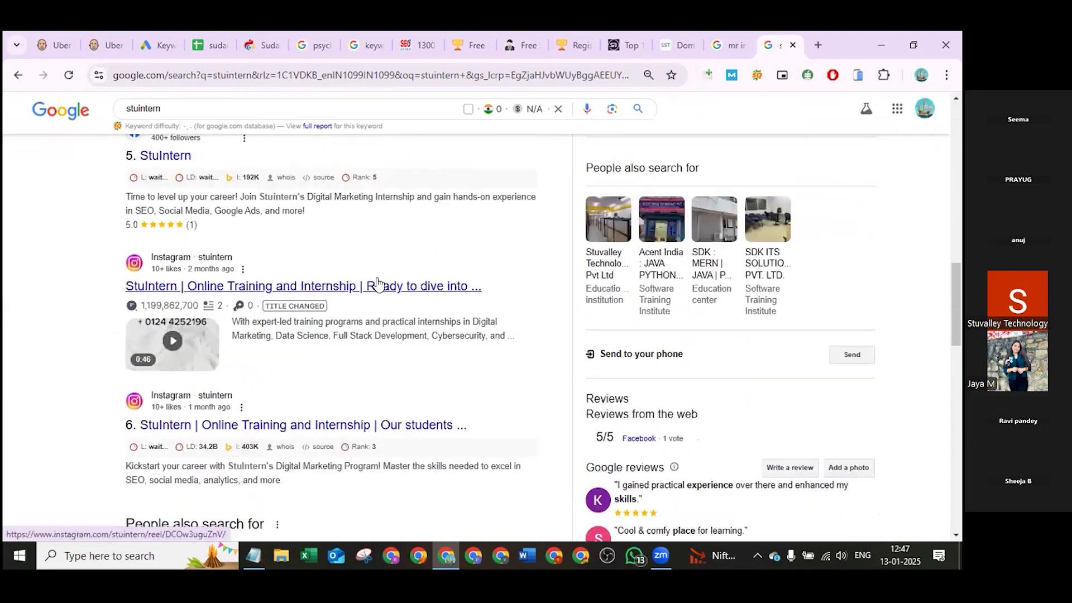
scroll(377, 285, up, 1)
scroll(481, 287, up, 12)
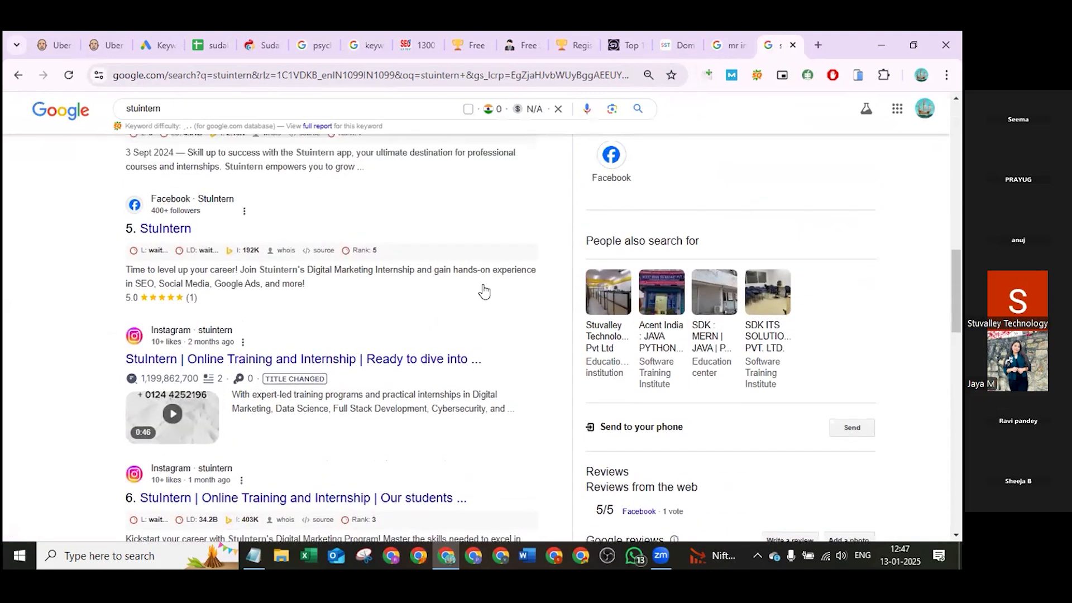